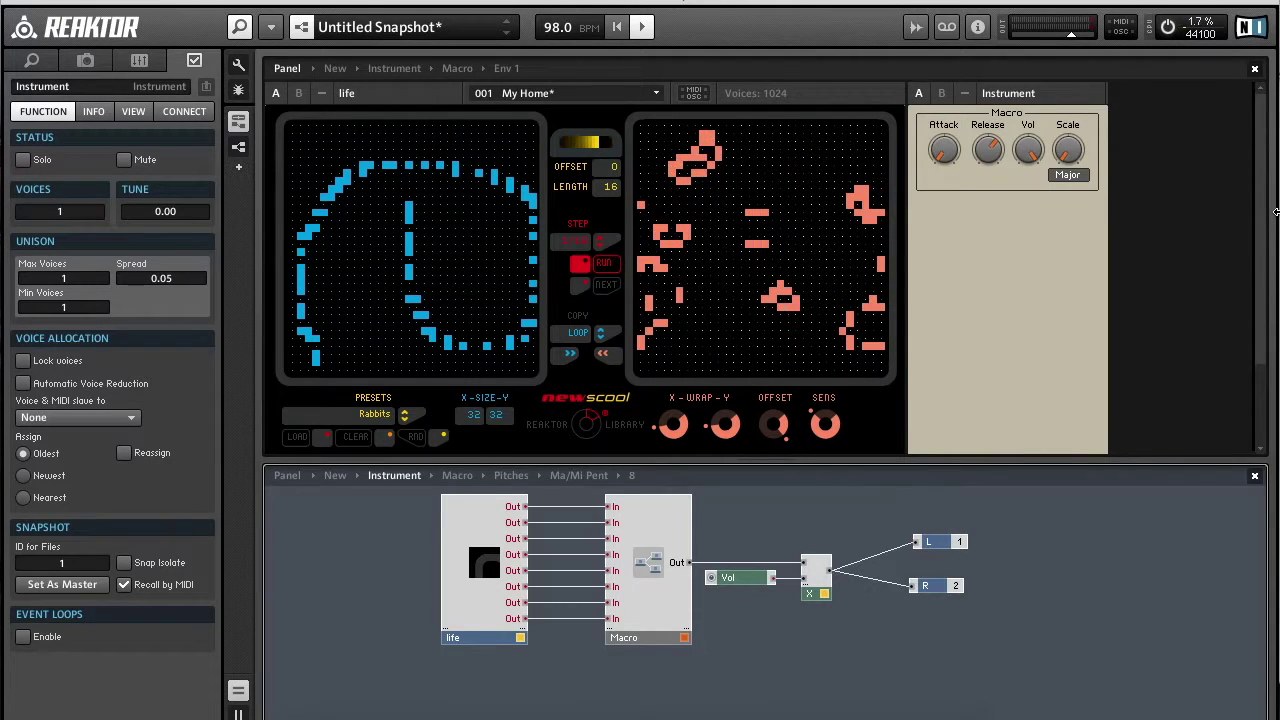
Check the Game of Life article, then view the board X and Y mouse-area settings (Y 3–32).
key("super+Tab")
key("super+Tab")
key("super+Tab")
key("super+Tab")
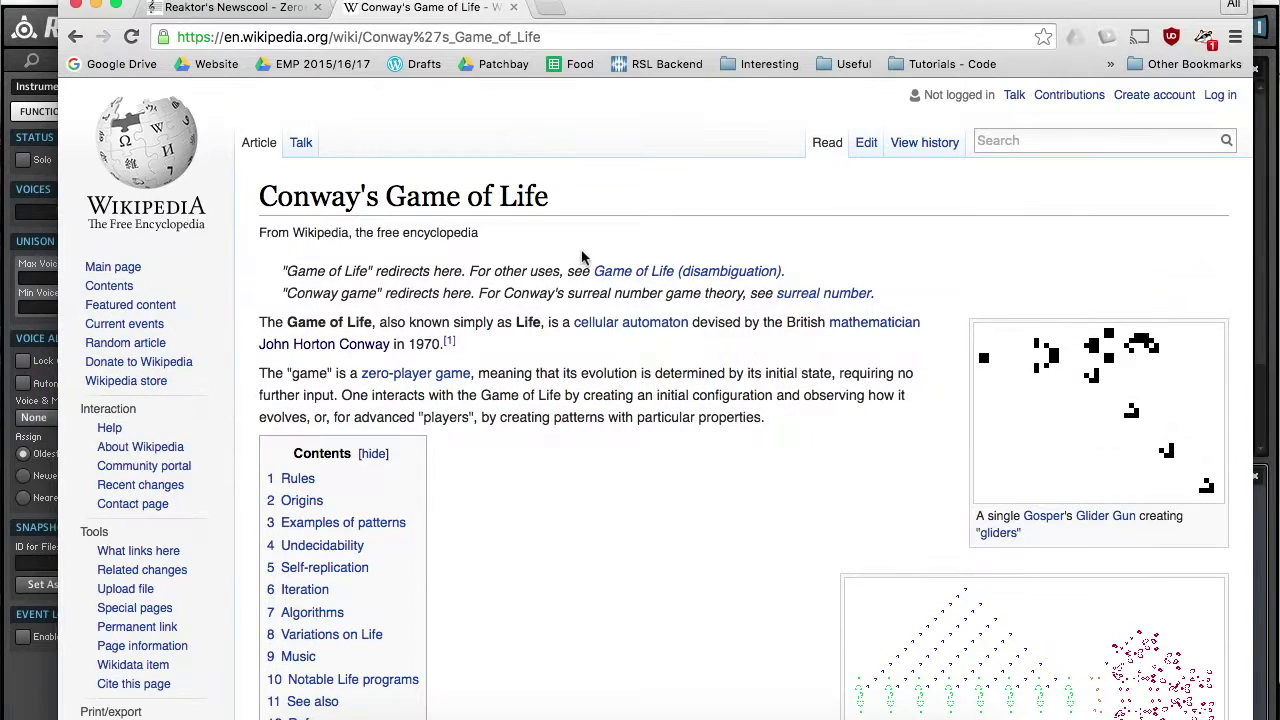
scroll(566, 400, "down", 3)
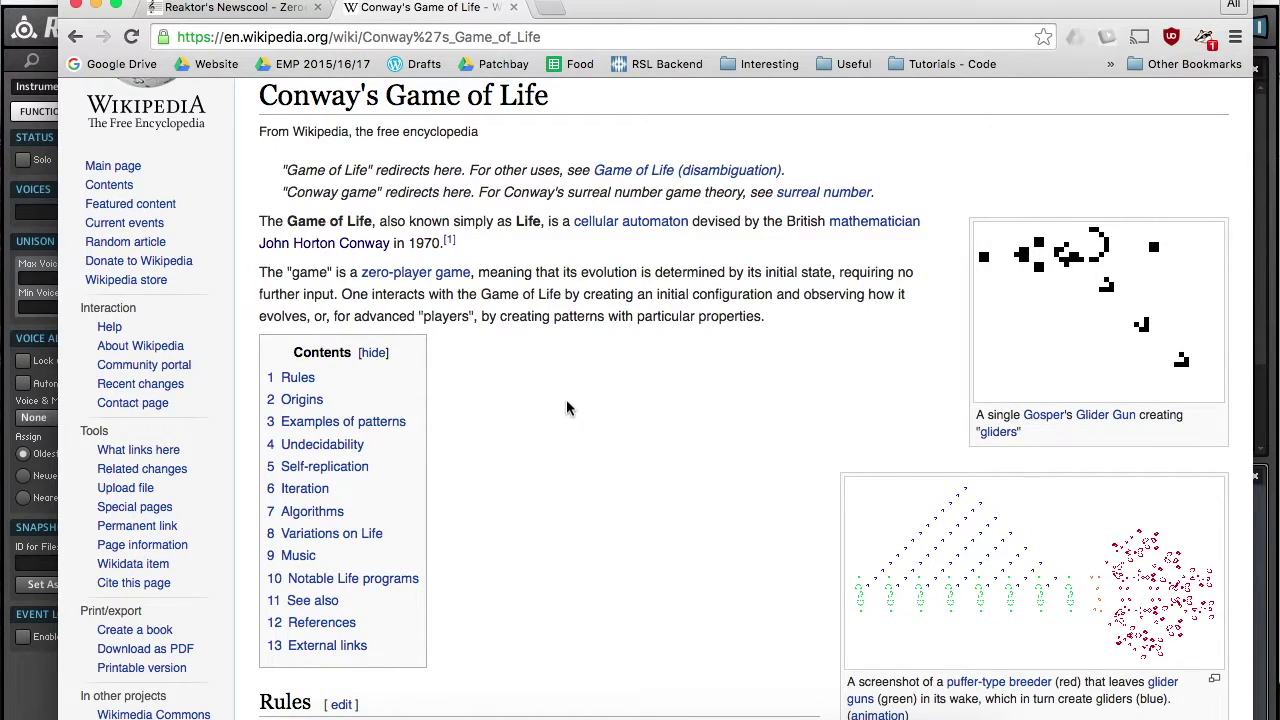
key("super+Tab")
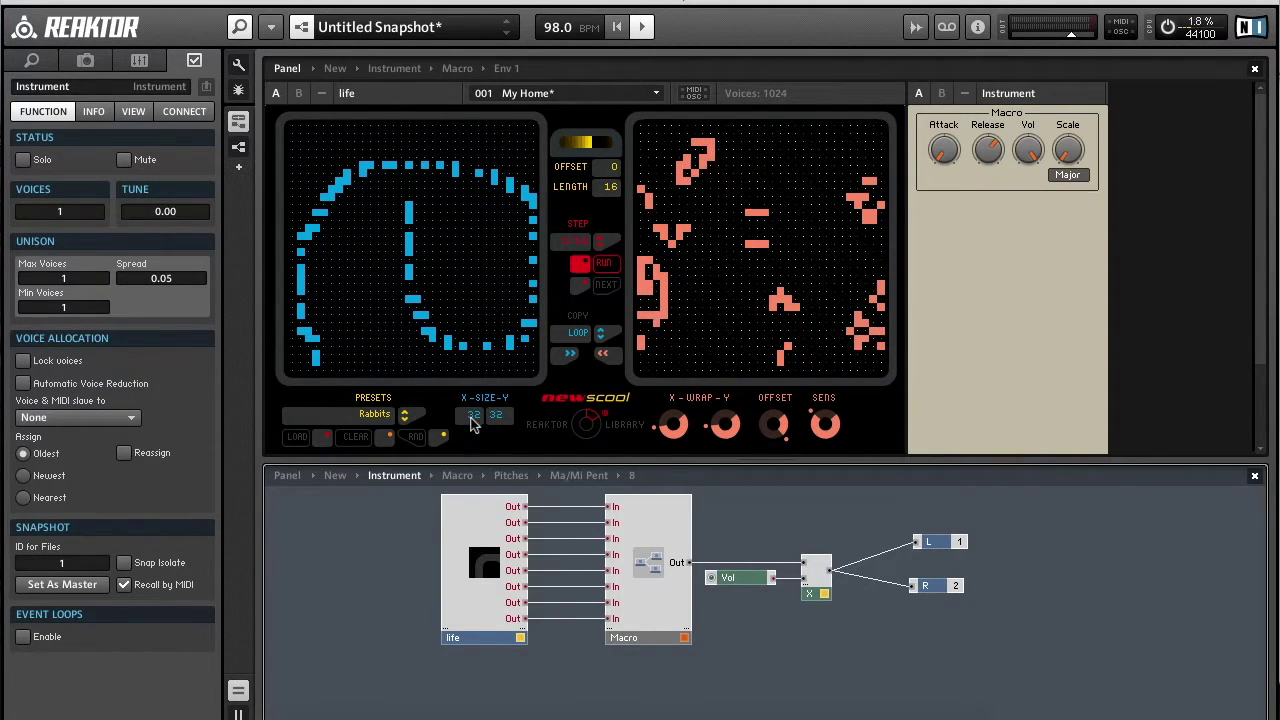
left_click(503, 362)
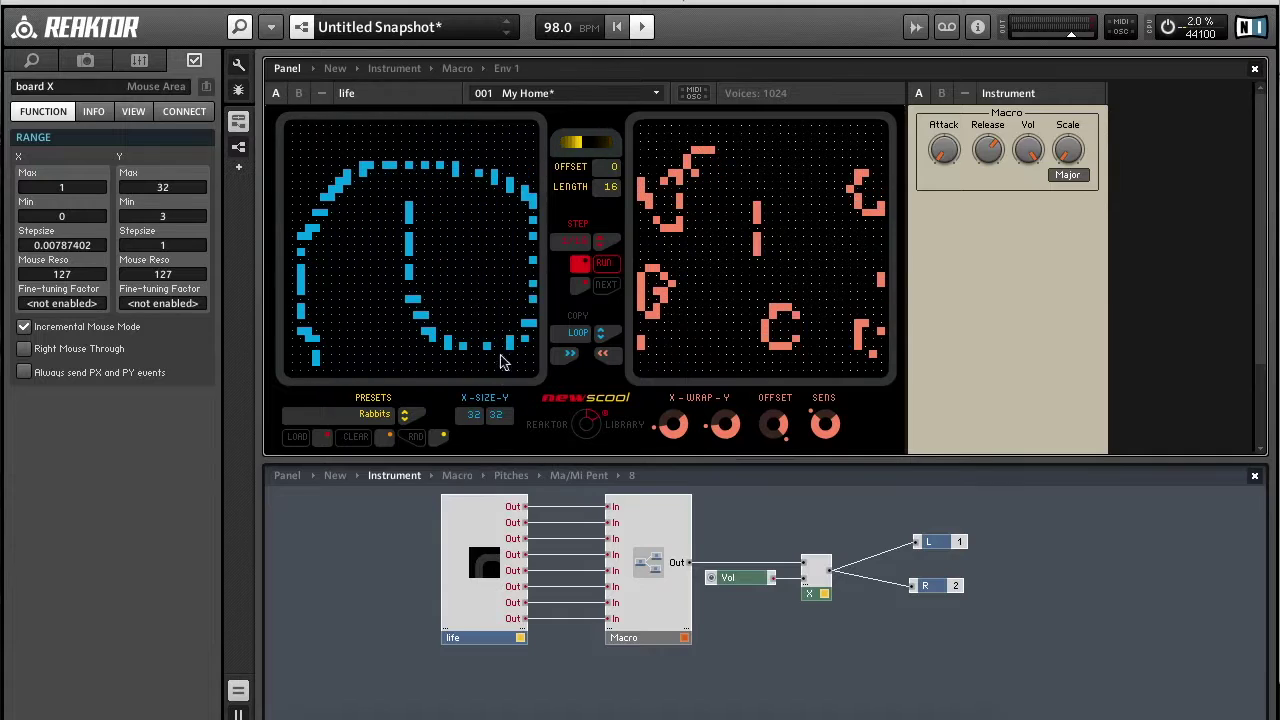
left_click(516, 378)
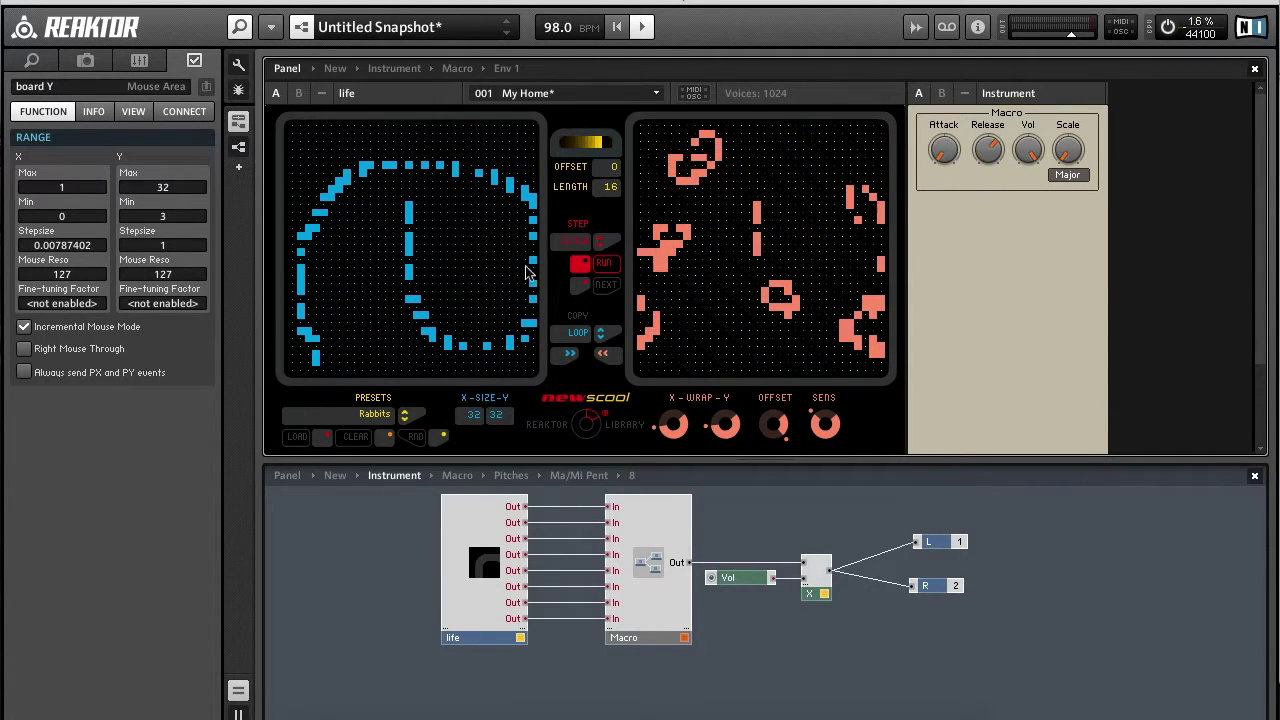
Clear the blue Life grid and paint a large hooked, G-like spiral of live cells.
left_click(355, 436)
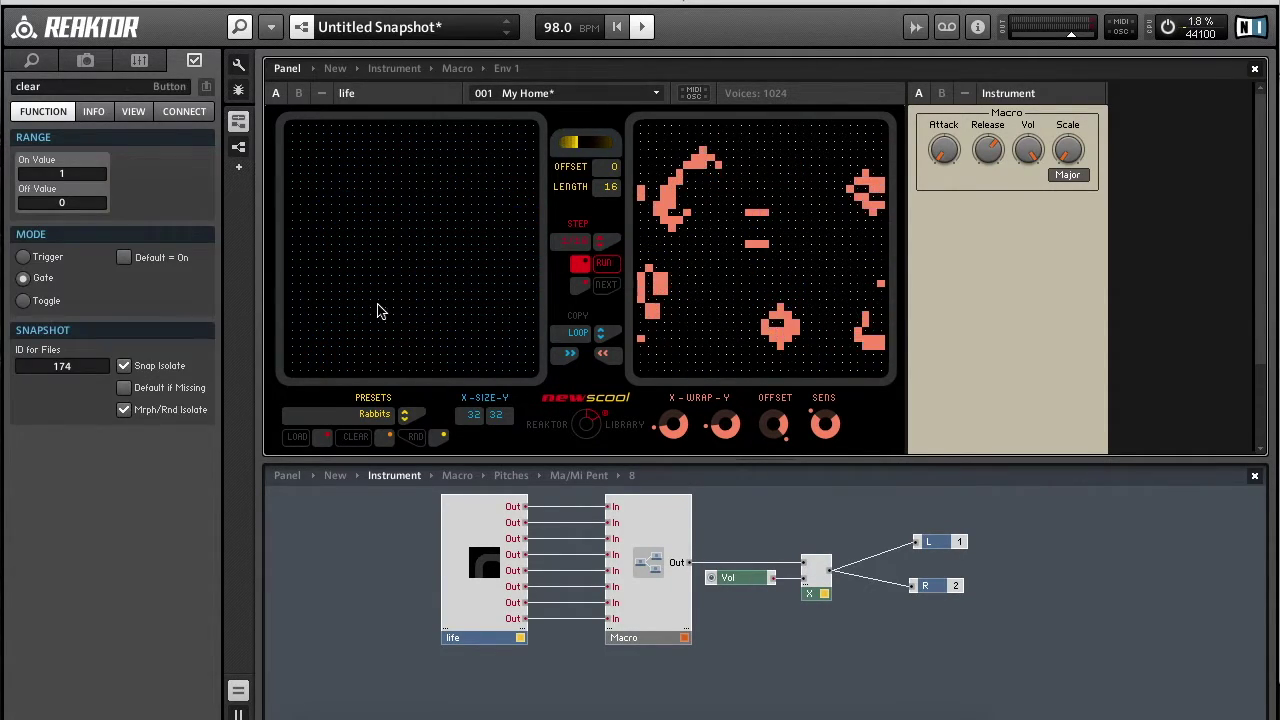
left_click(378, 229)
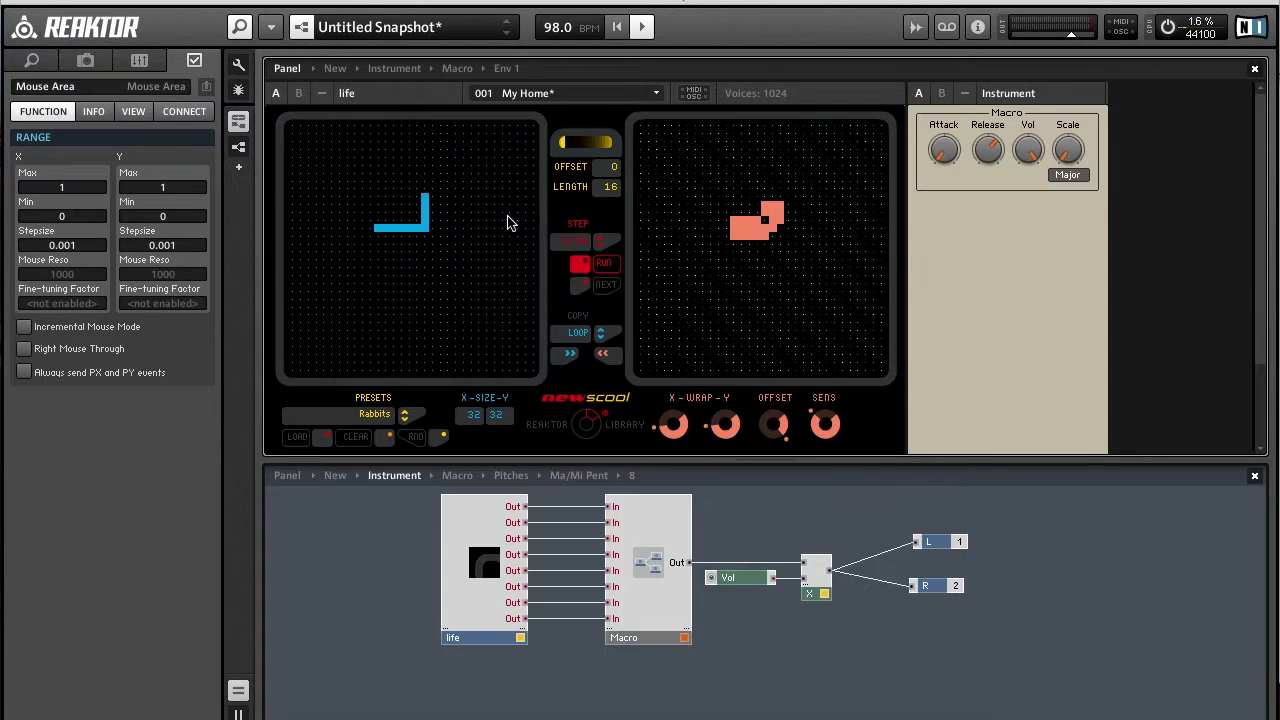
mouse_move(431, 196)
left_mouse_down()
mouse_move(486, 160)
mouse_move(334, 143)
mouse_move(278, 282)
mouse_move(494, 317)
mouse_move(476, 273)
mouse_move(511, 266)
mouse_move(446, 316)
mouse_move(324, 265)
mouse_move(328, 196)
left_mouse_up()
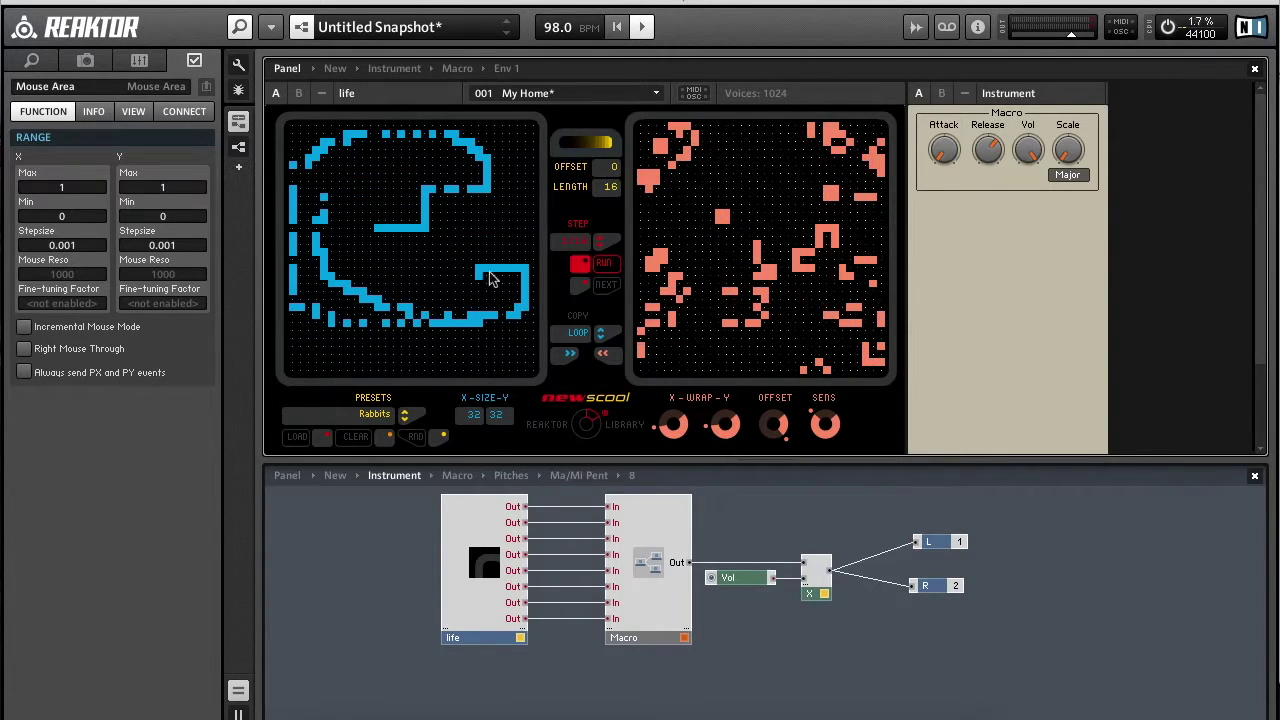
Swap the Rabbits preset for Two-Glider Mess, load it, and check the X-SIZE field.
left_click(372, 416)
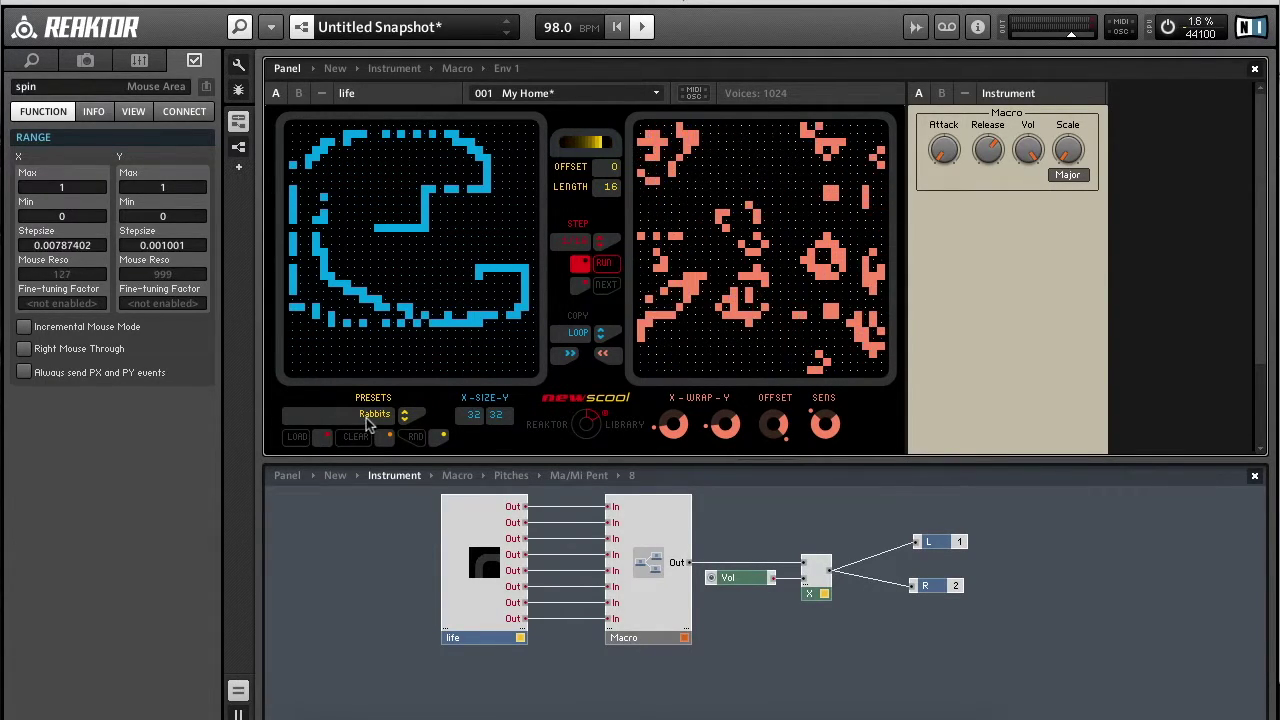
left_click(403, 412)
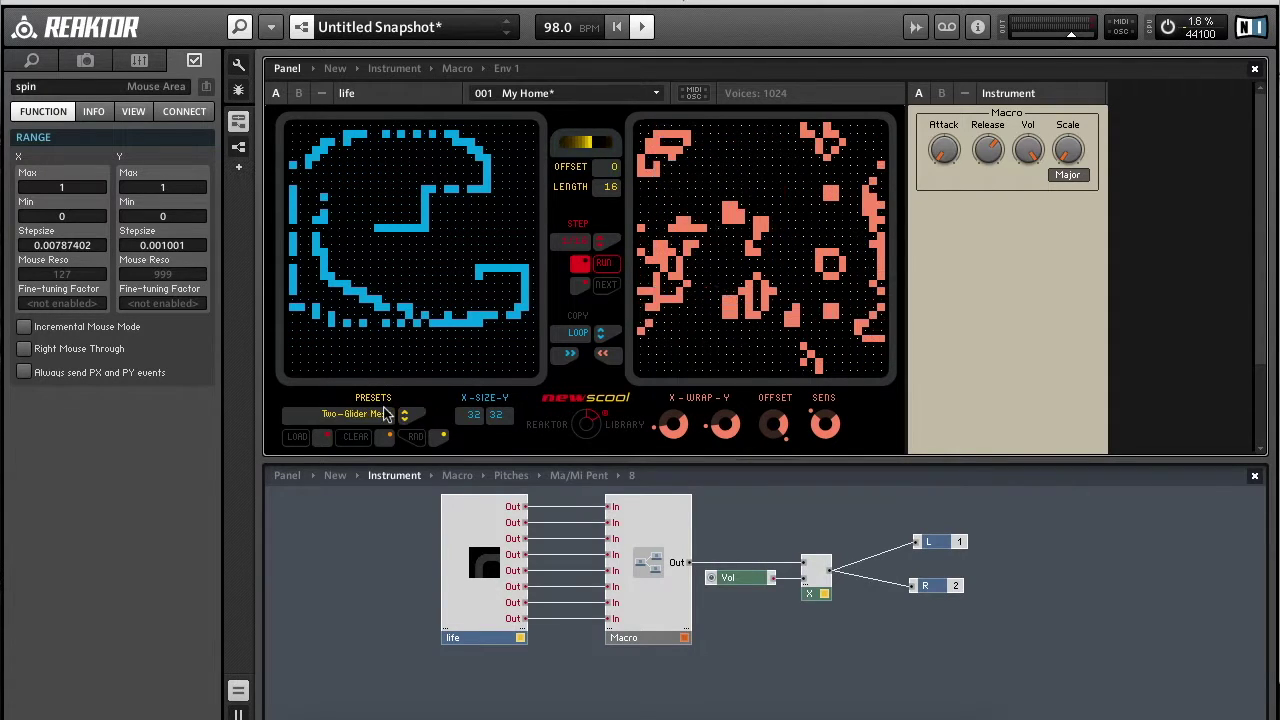
left_click(297, 440)
left_click(473, 416)
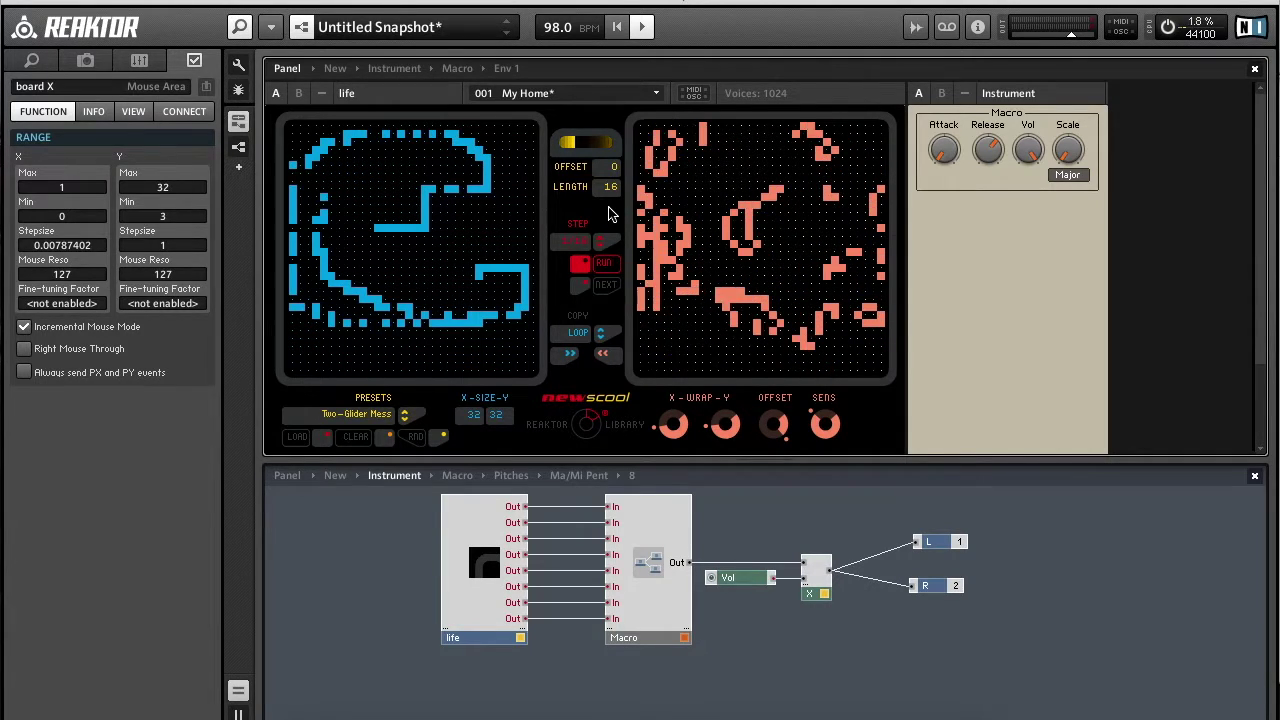
Clear the grid, reduce it to 16×16, and paint scattered cells plus a dotted right-hand column.
left_click(355, 444)
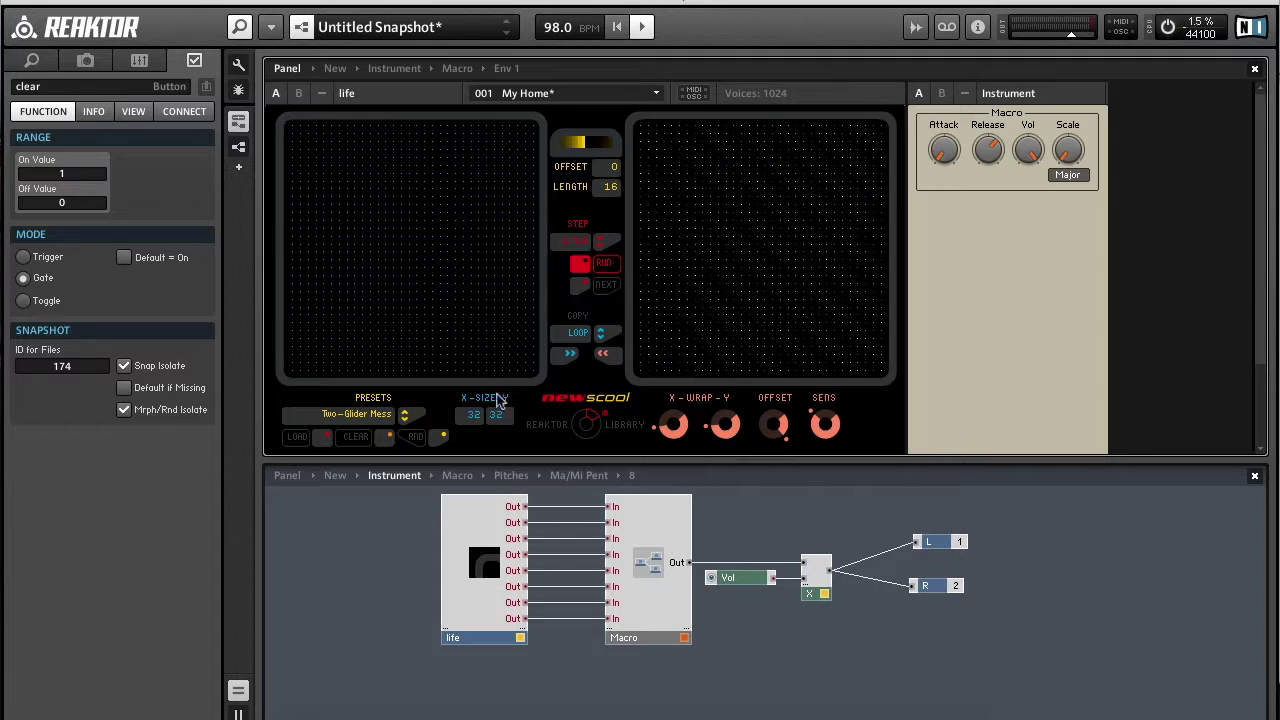
left_click_drag(473, 414, 474, 440)
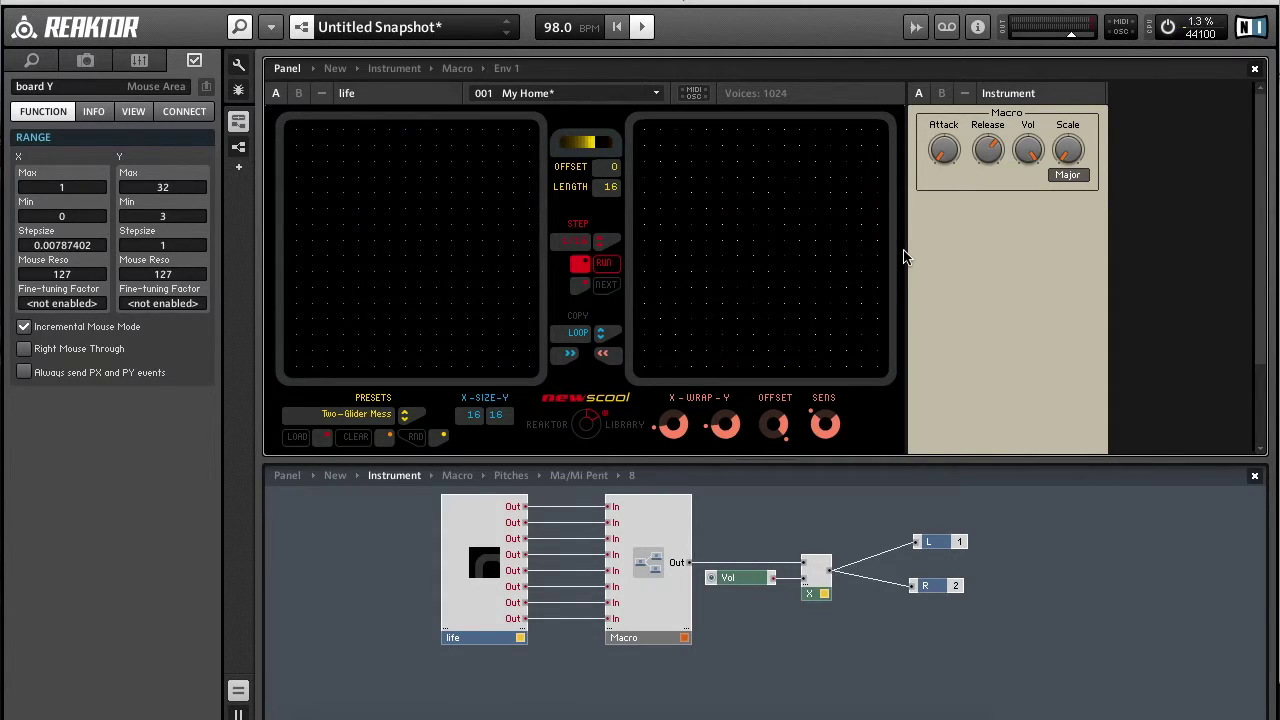
mouse_move(424, 193)
left_mouse_down()
mouse_move(460, 180)
mouse_move(428, 256)
left_mouse_up()
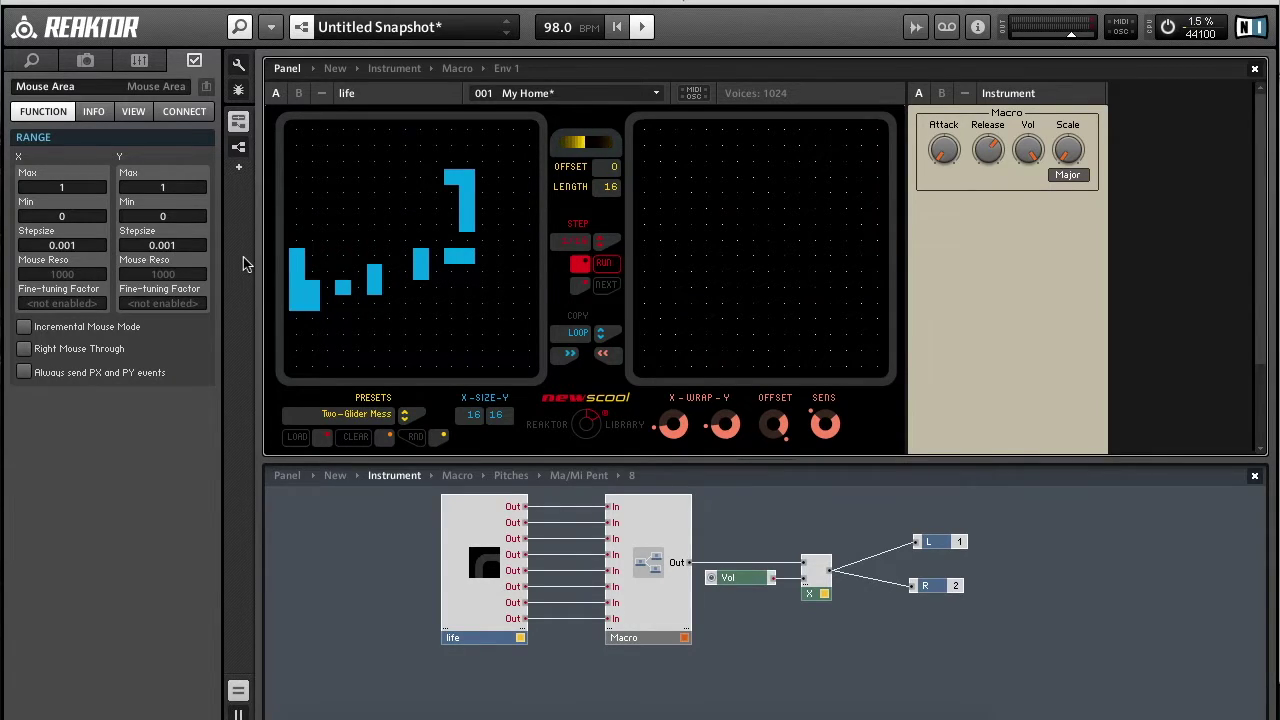
left_click(428, 256)
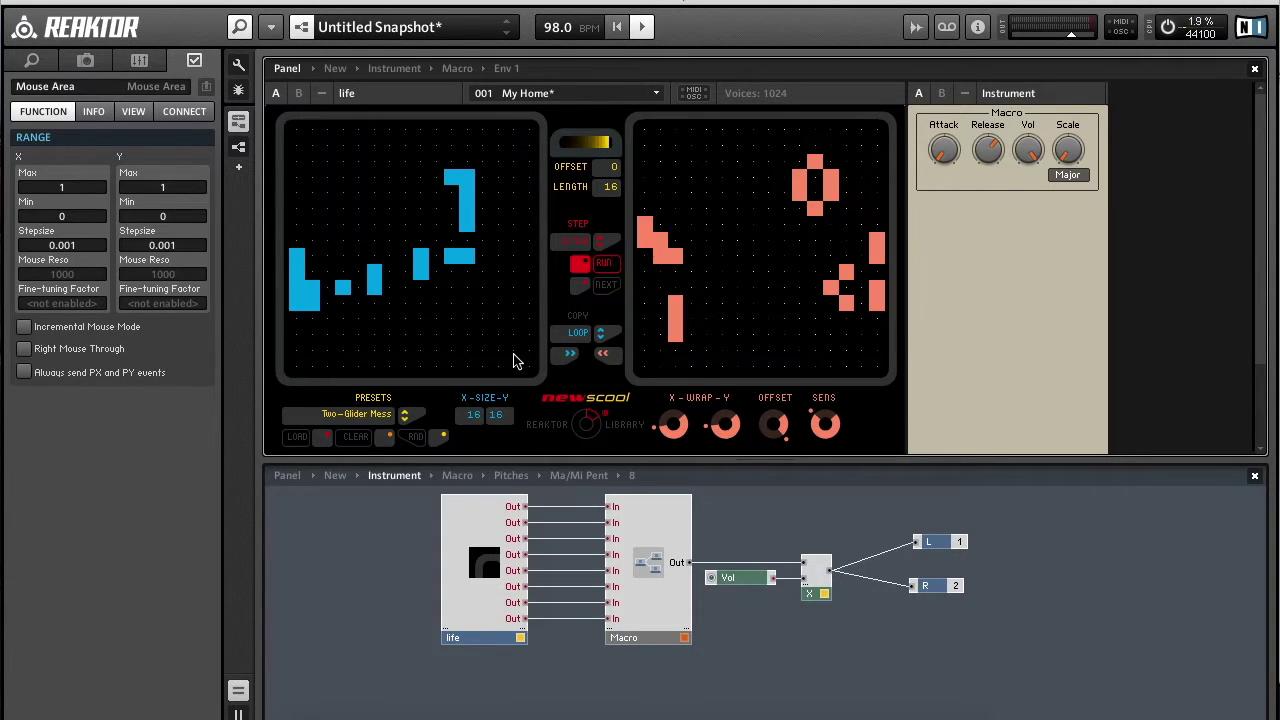
left_click_drag(514, 352, 513, 183)
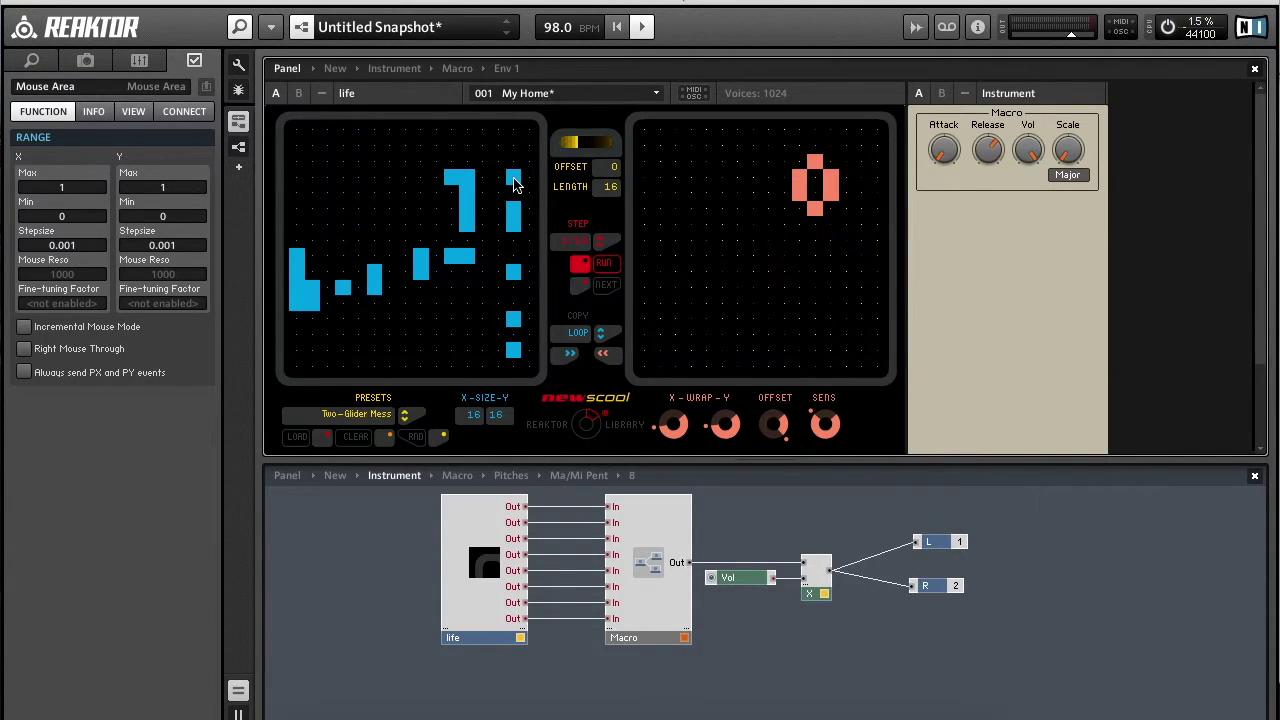
Set X-SIZE and Y-SIZE back to 32 and draw an angular cell path down the right edge.
left_click_drag(473, 432, 494, 209)
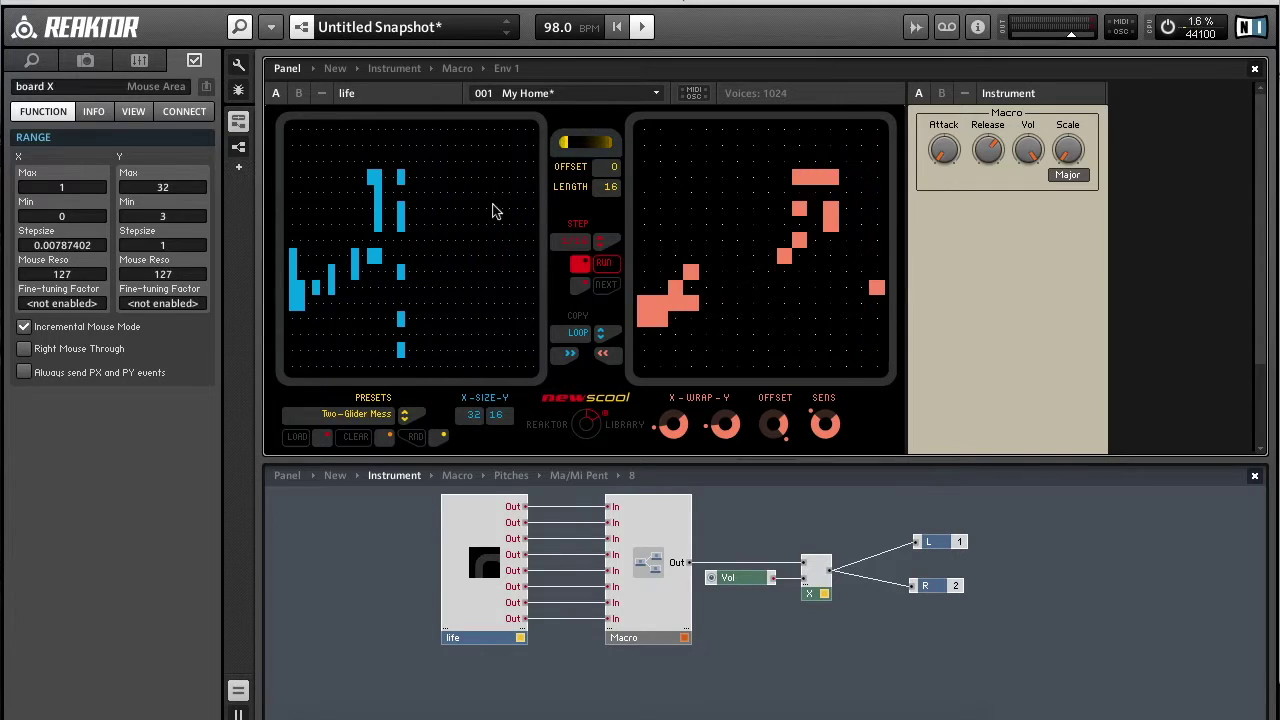
mouse_move(502, 418)
left_mouse_down()
mouse_move(464, 229)
mouse_move(380, 200)
mouse_move(376, 163)
left_mouse_up()
mouse_move(473, 141)
left_mouse_down()
mouse_move(553, 201)
mouse_move(510, 335)
left_mouse_up()
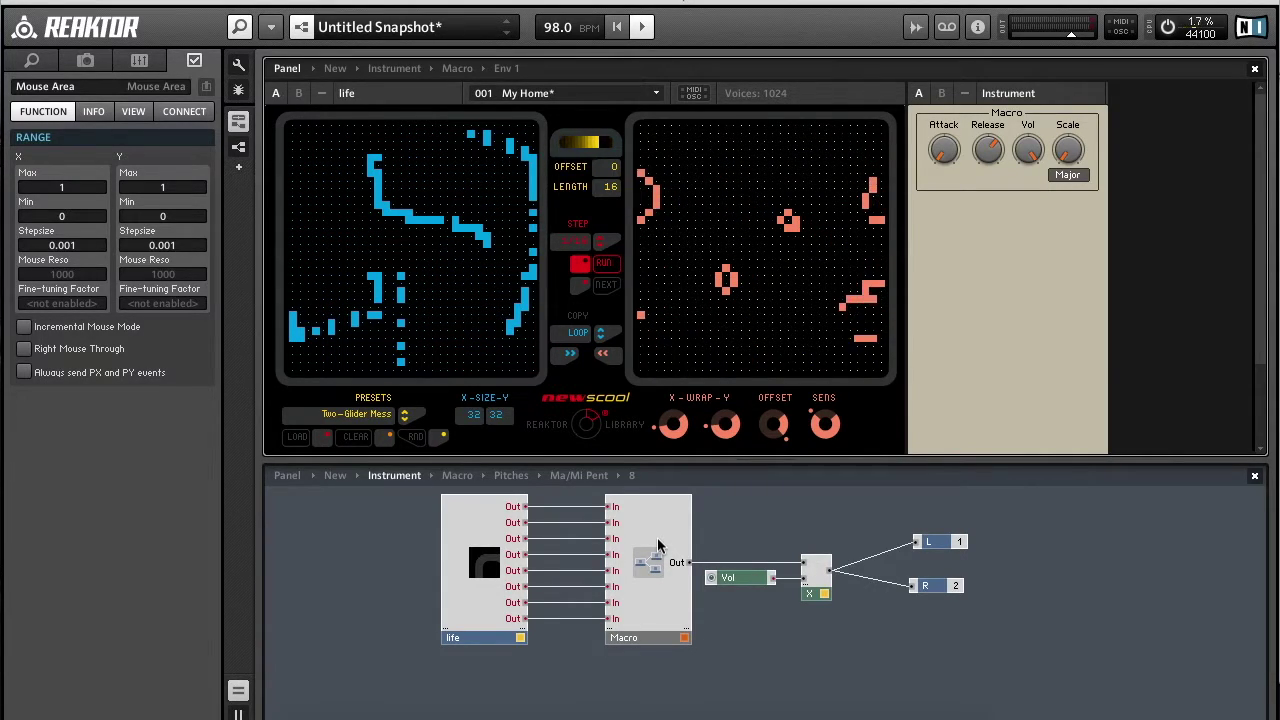
Enlarge the structure view, enter the Macro, and align In 1 directly above In 2.
left_click_drag(663, 460, 663, 277)
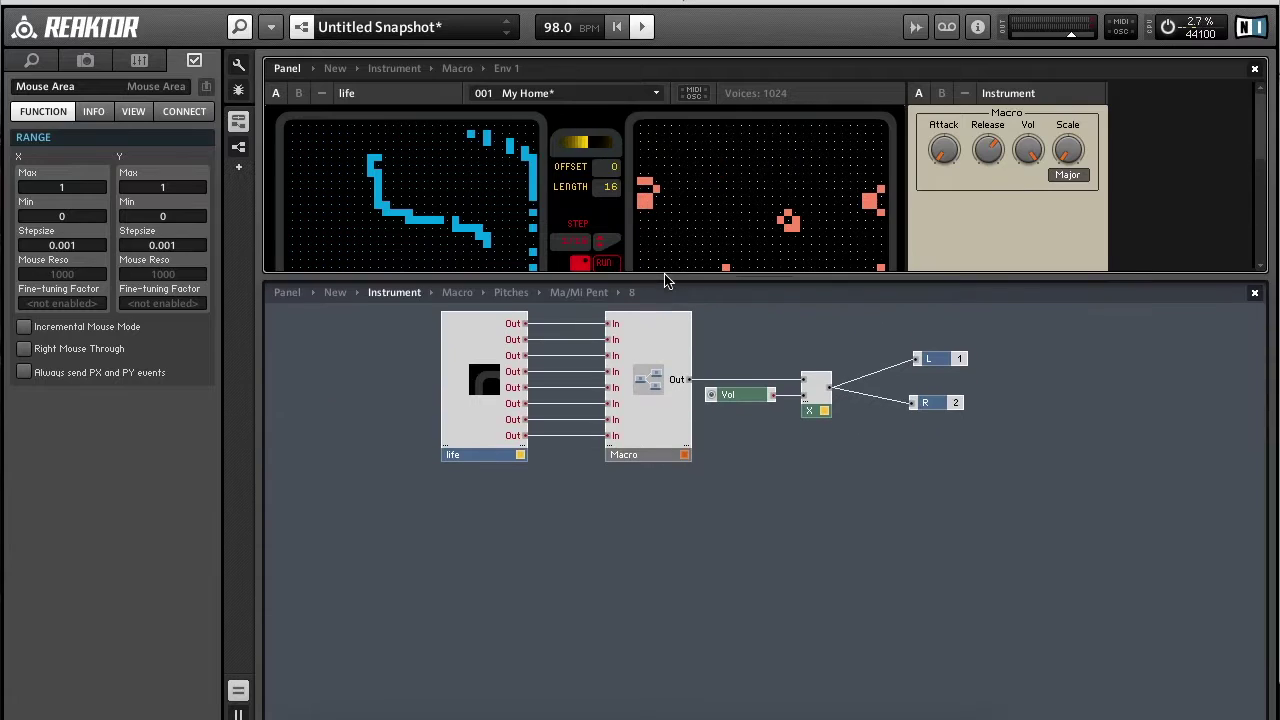
left_click(662, 373)
double_click(662, 373)
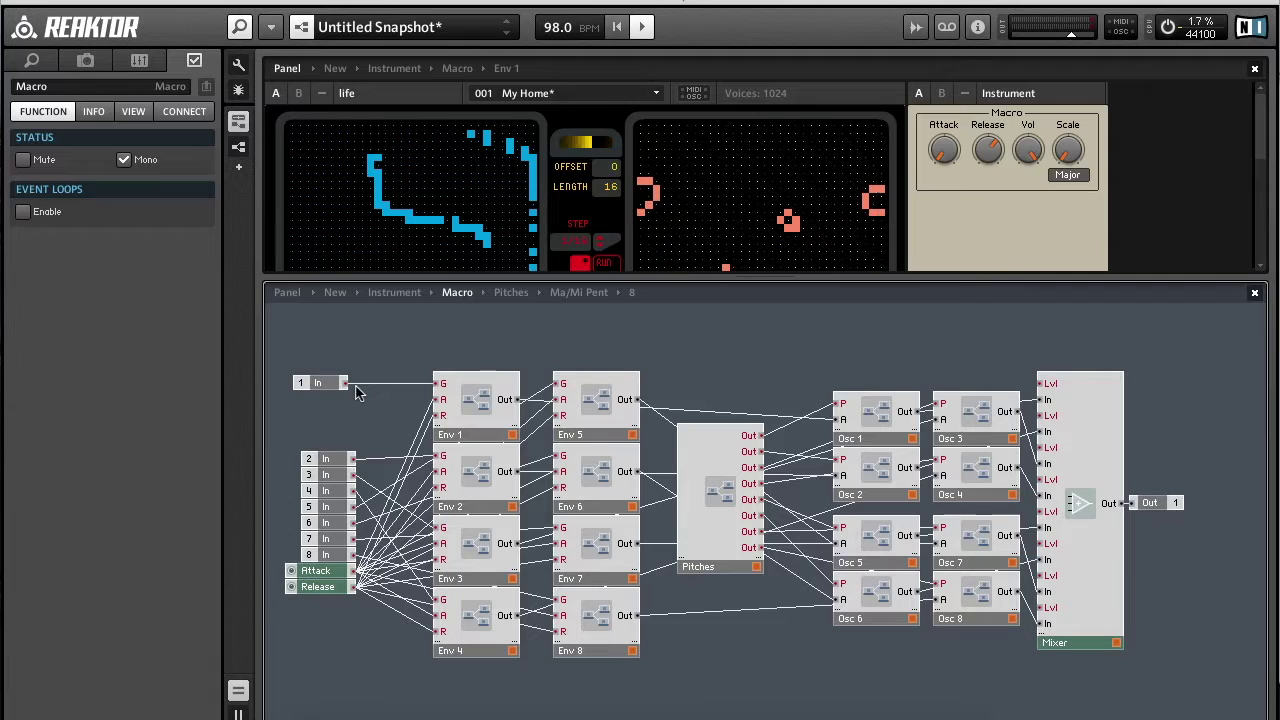
double_click(357, 418)
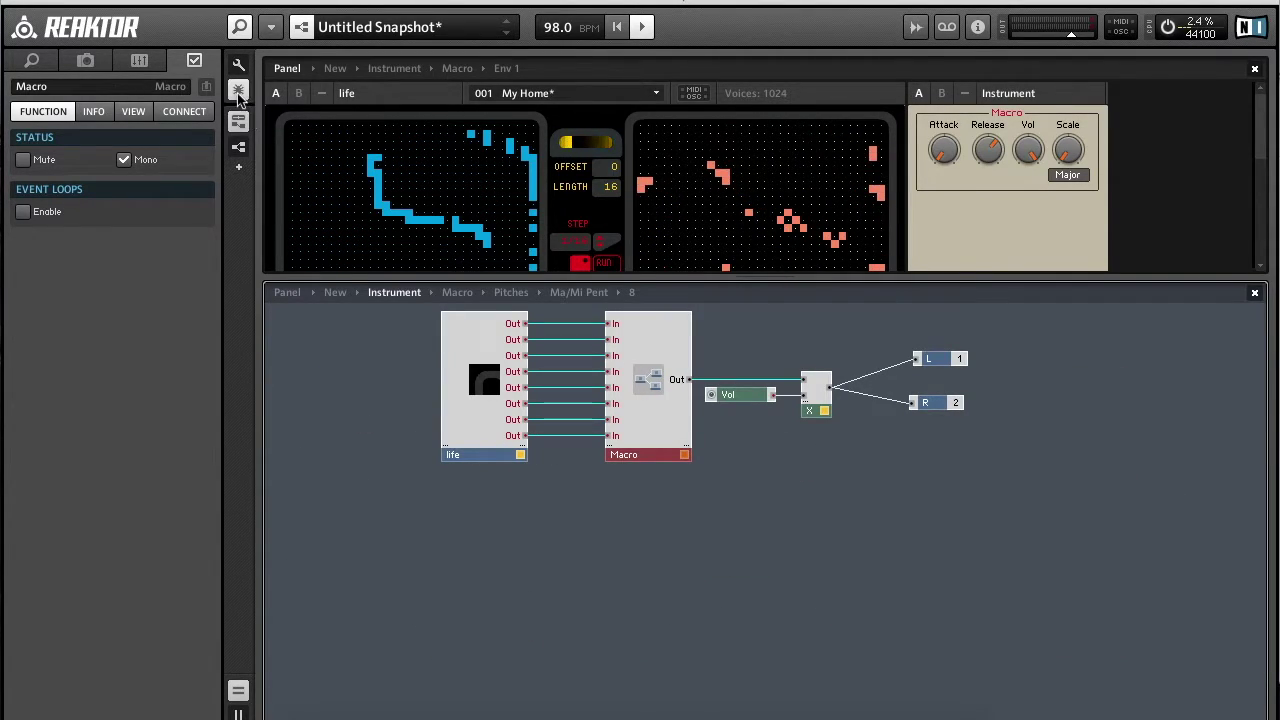
mouse_move(565, 331)
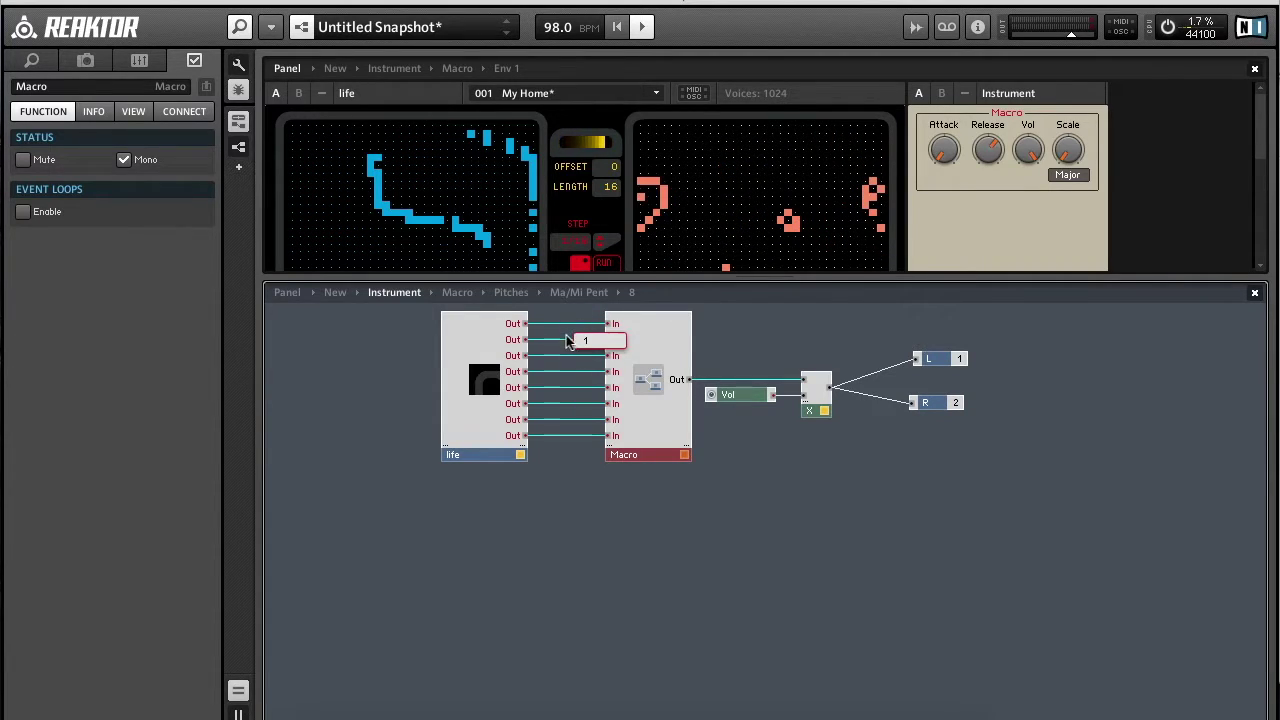
mouse_move(570, 355)
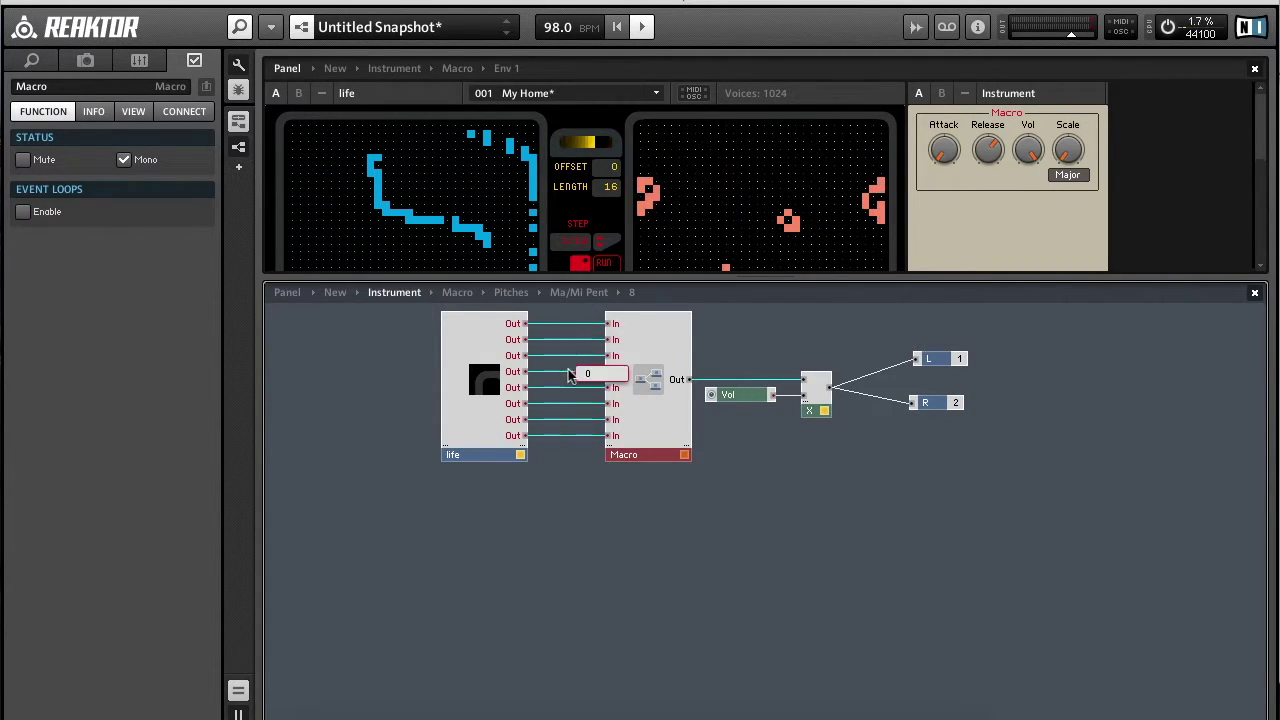
double_click(652, 380)
left_click_drag(328, 387, 335, 443)
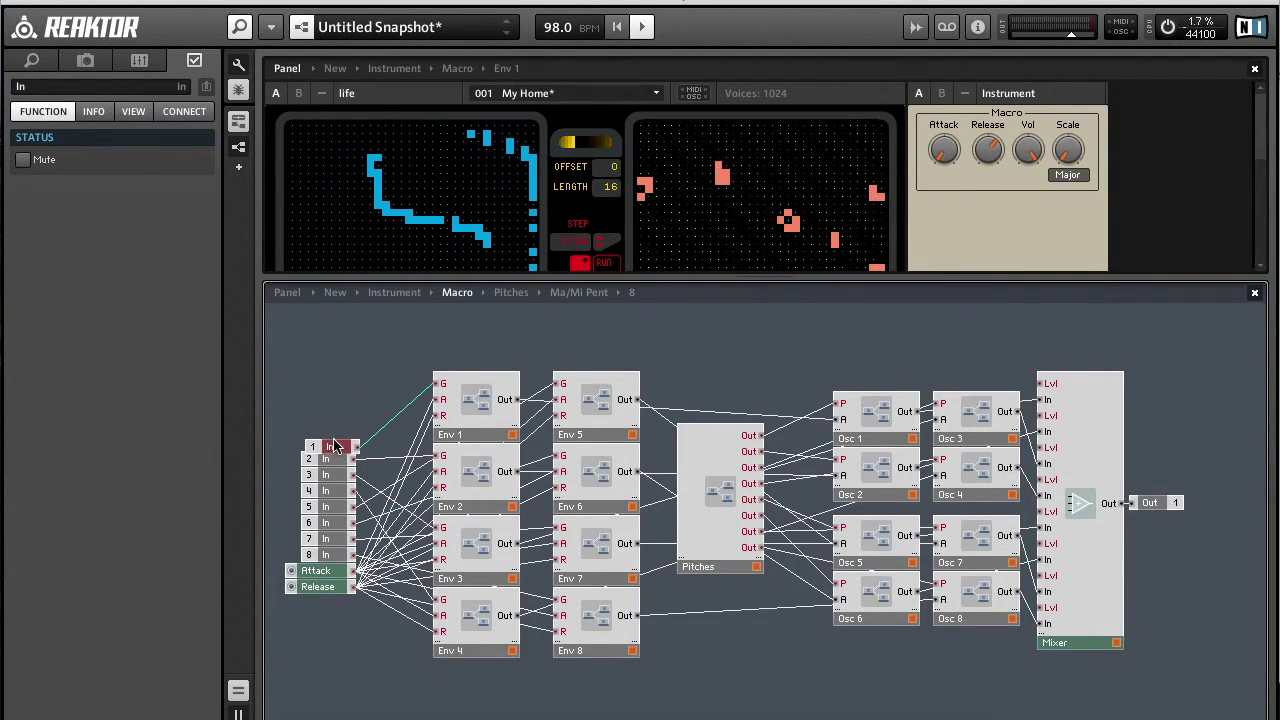
left_click(333, 410)
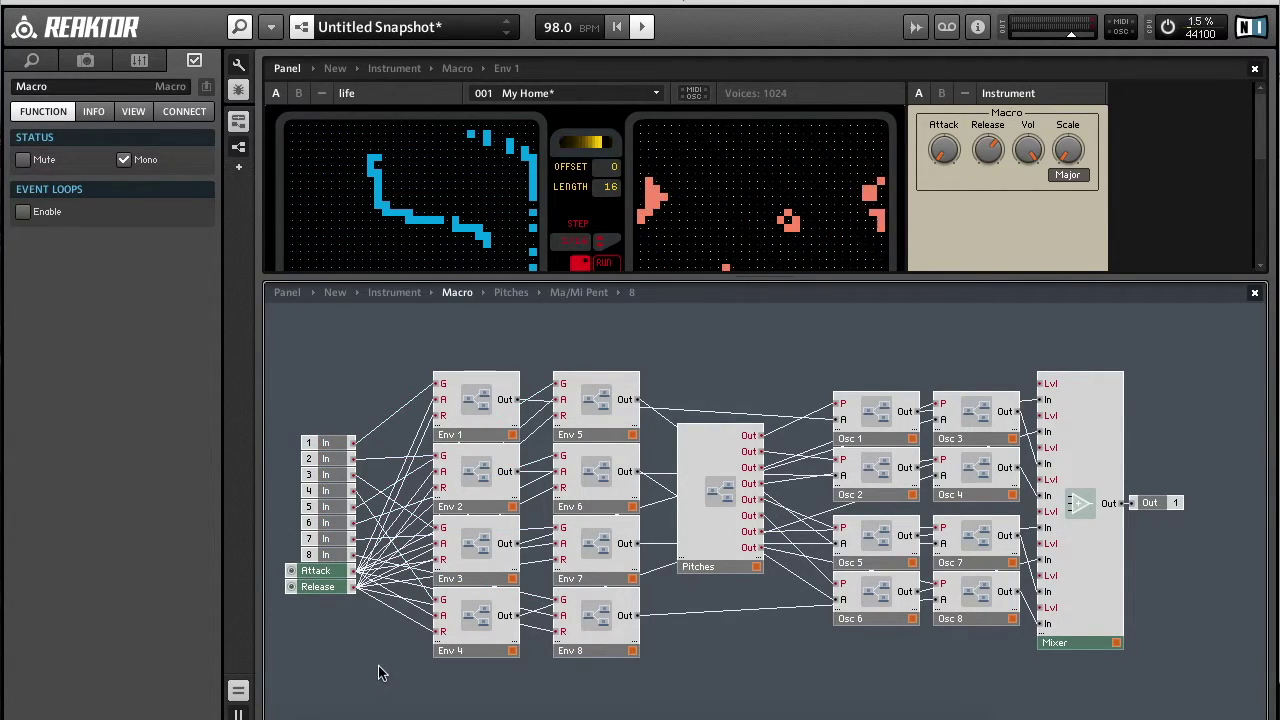
Trace the Attack and Release faders' wiring to the envelopes, then enter Env 1.
left_click(315, 572)
left_click(316, 587)
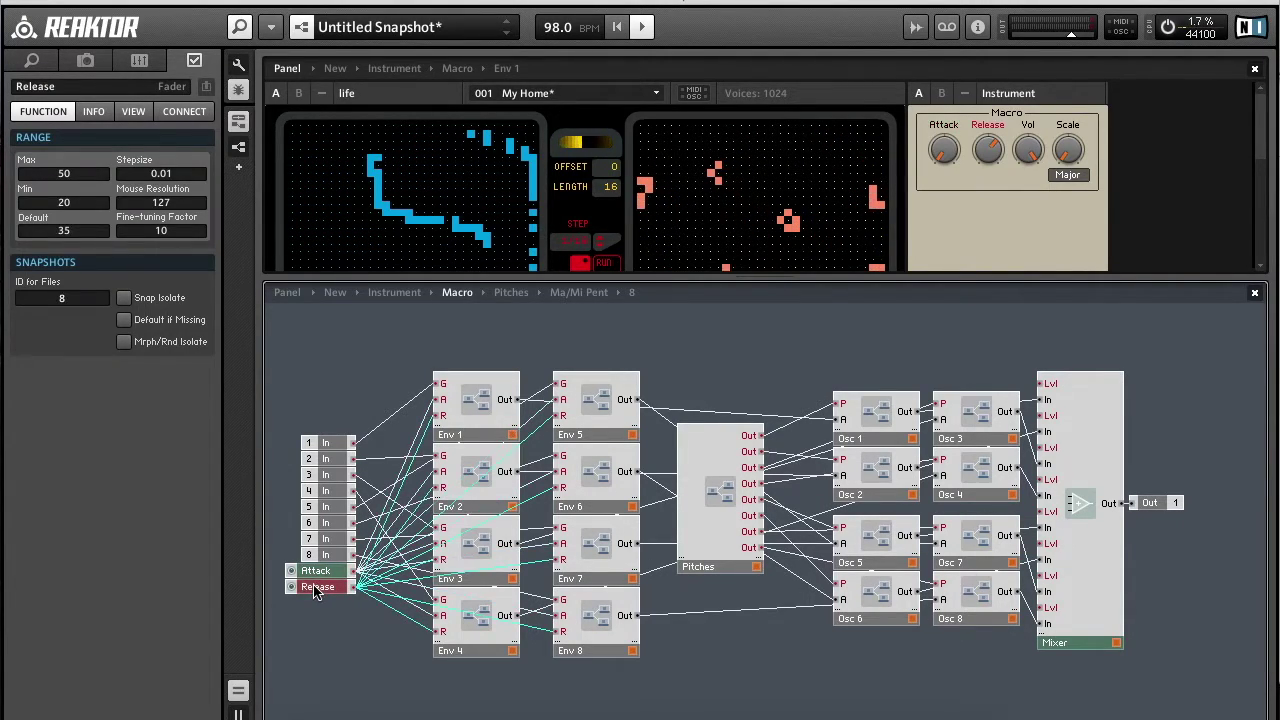
left_click(315, 573)
left_click(316, 587)
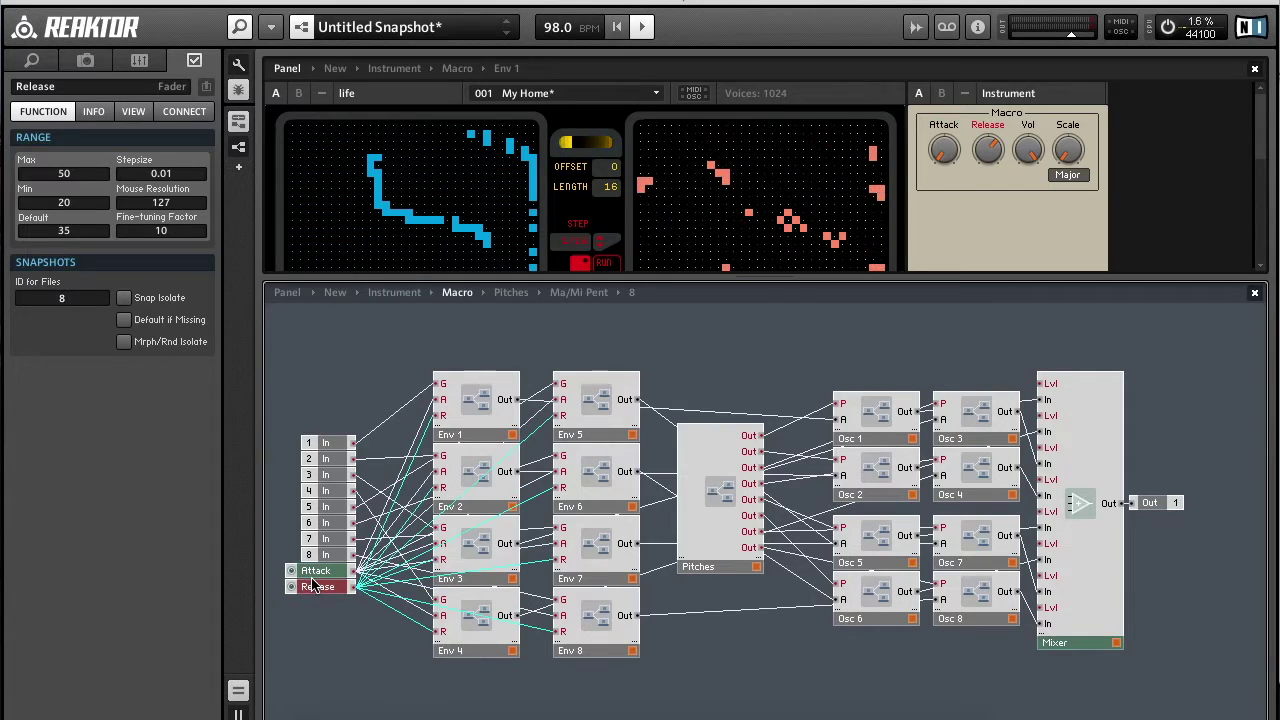
left_click(314, 573)
left_click(483, 343)
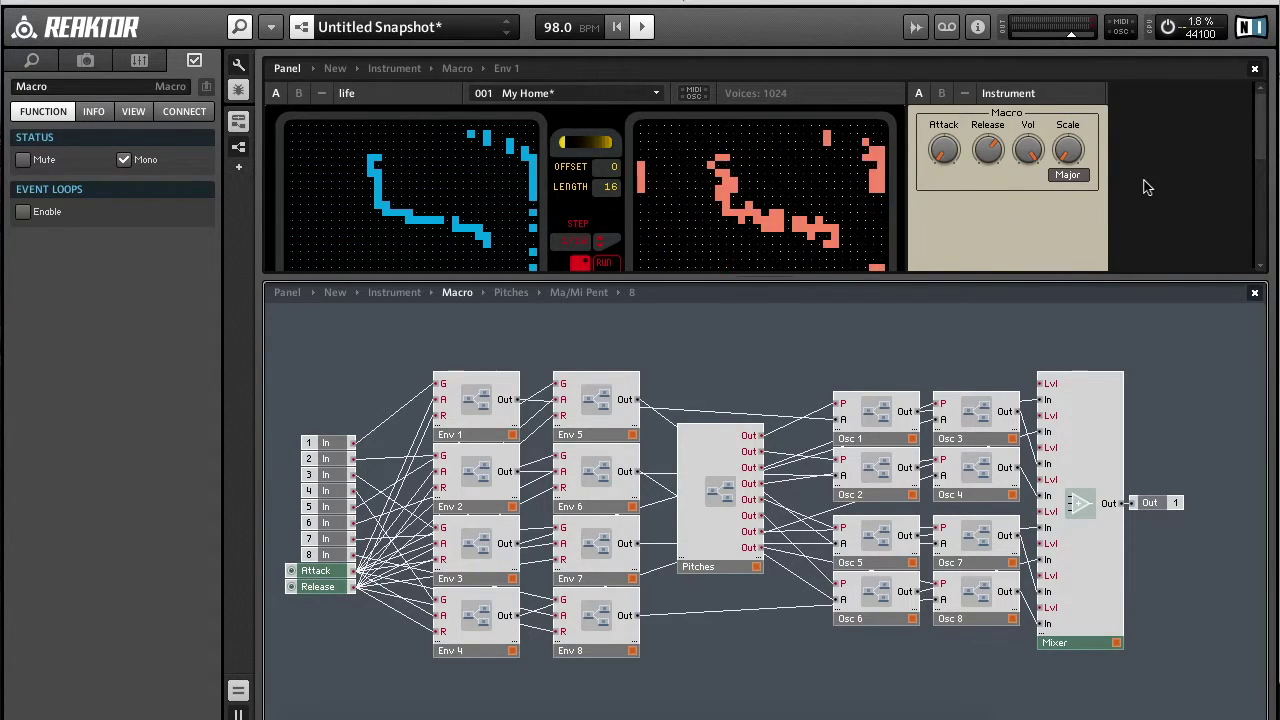
double_click(480, 399)
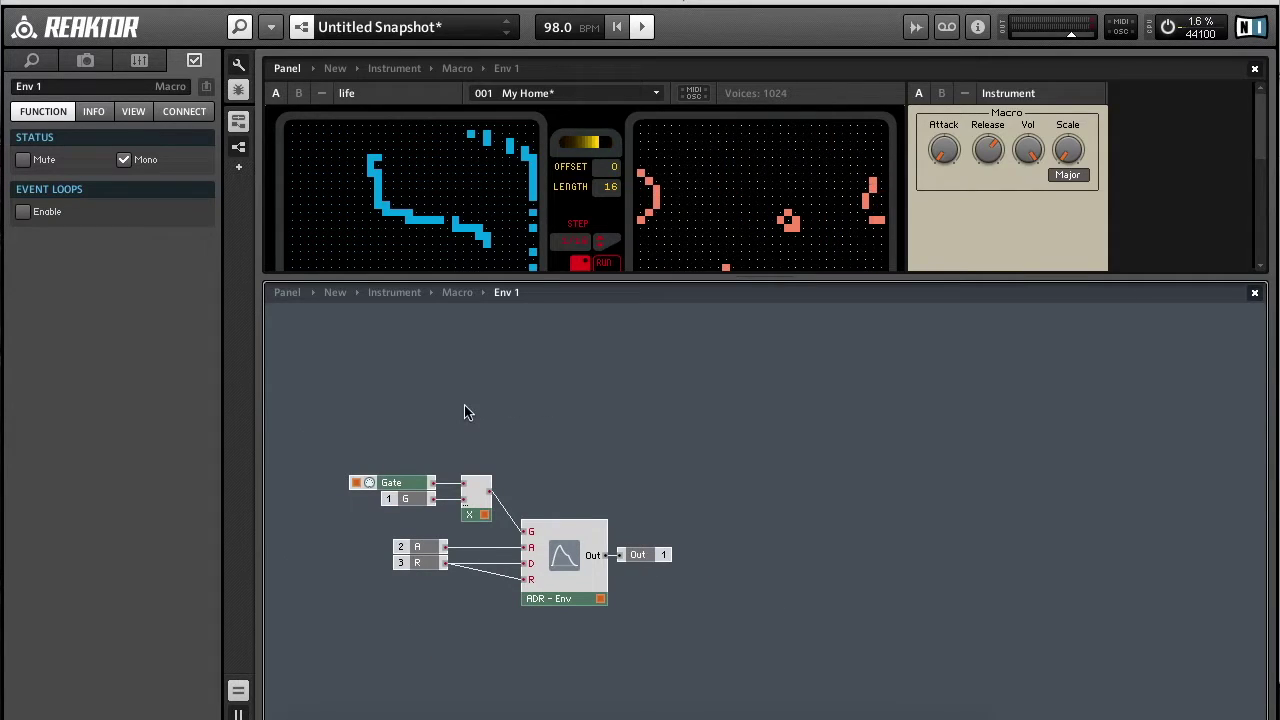
Inspect the R release constant and ADR - Env module, then bring up the LFO, Envelope module list.
left_click(418, 564)
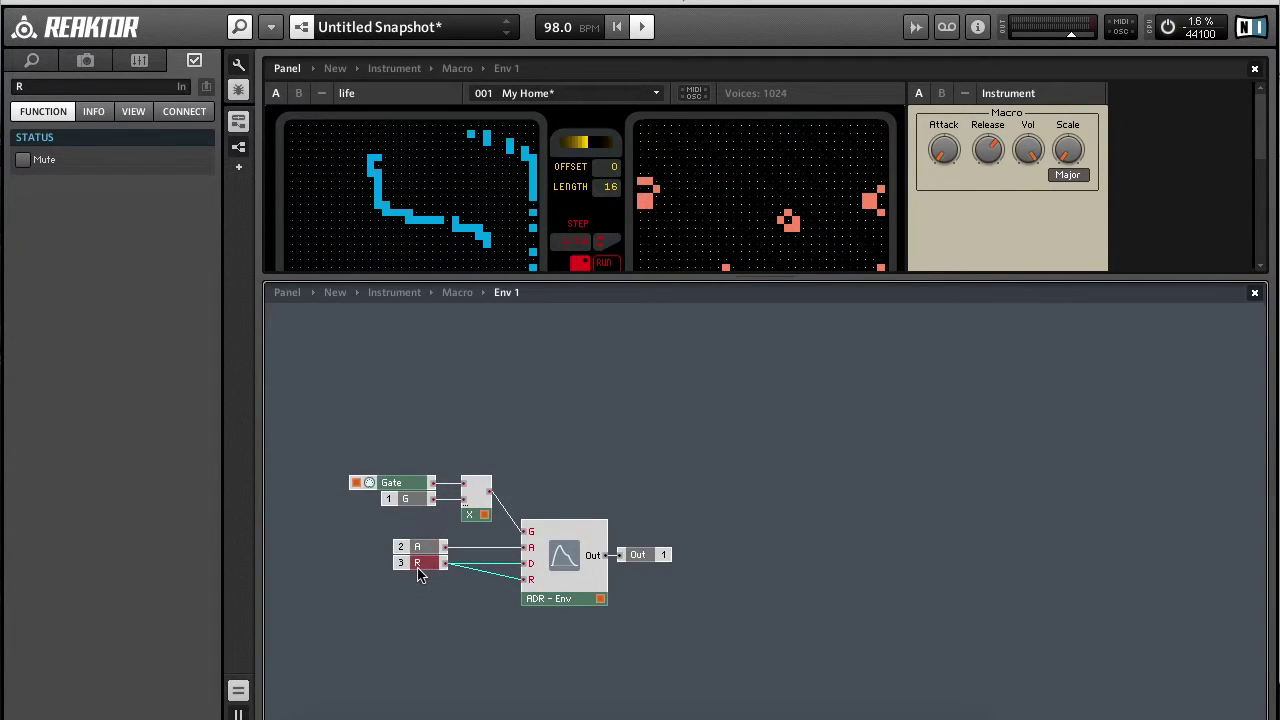
left_click(575, 572)
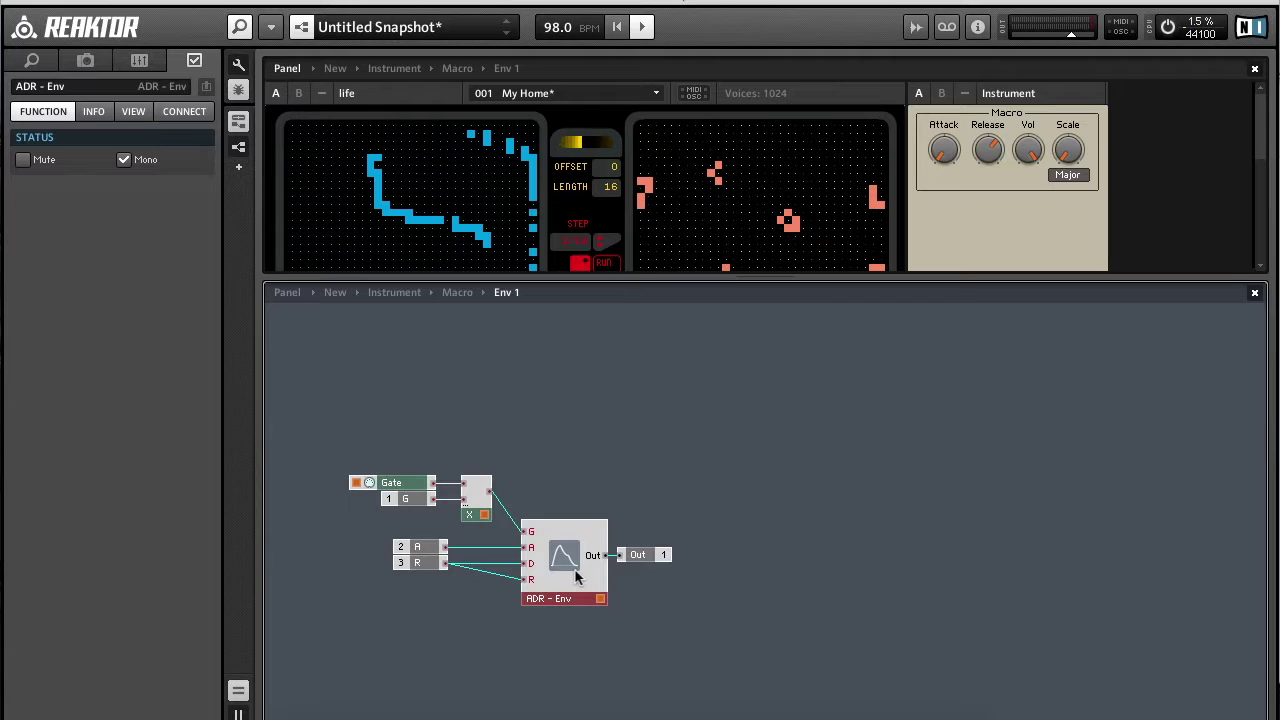
right_click(726, 394)
mouse_move(790, 385)
mouse_move(1010, 553)
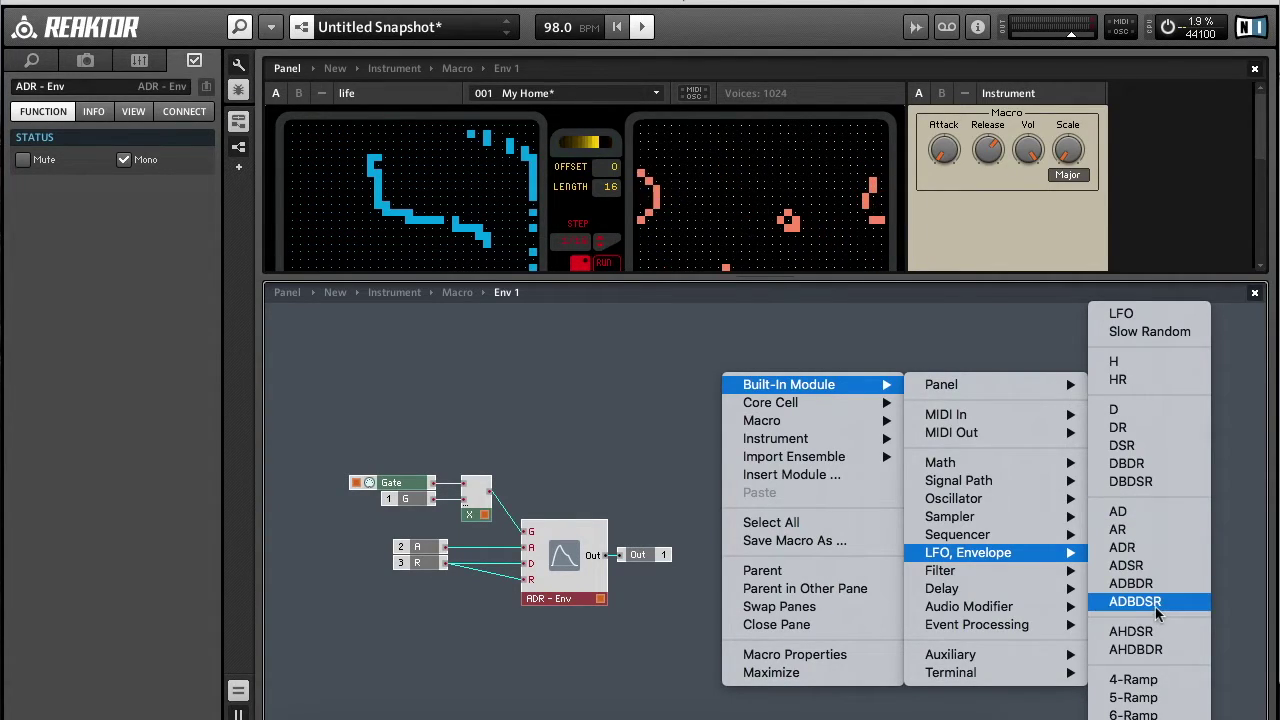
left_click(1249, 478)
left_click(868, 466)
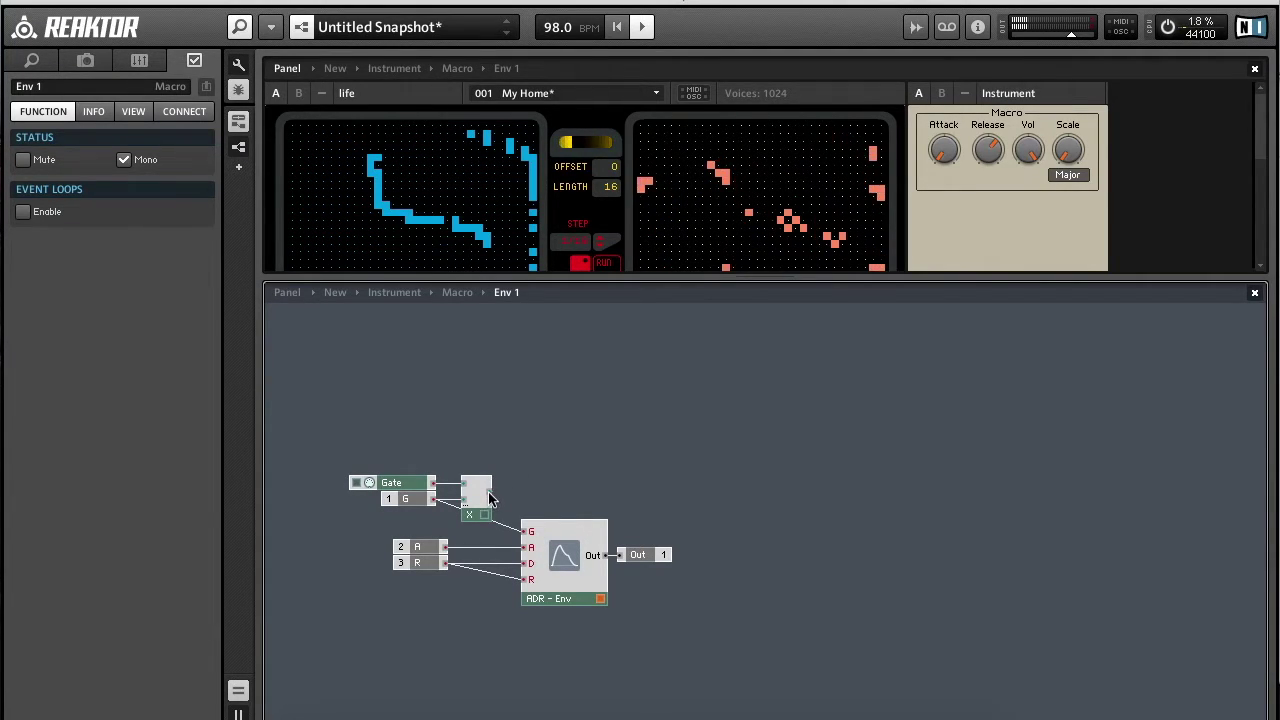
left_click_drag(488, 492, 524, 536)
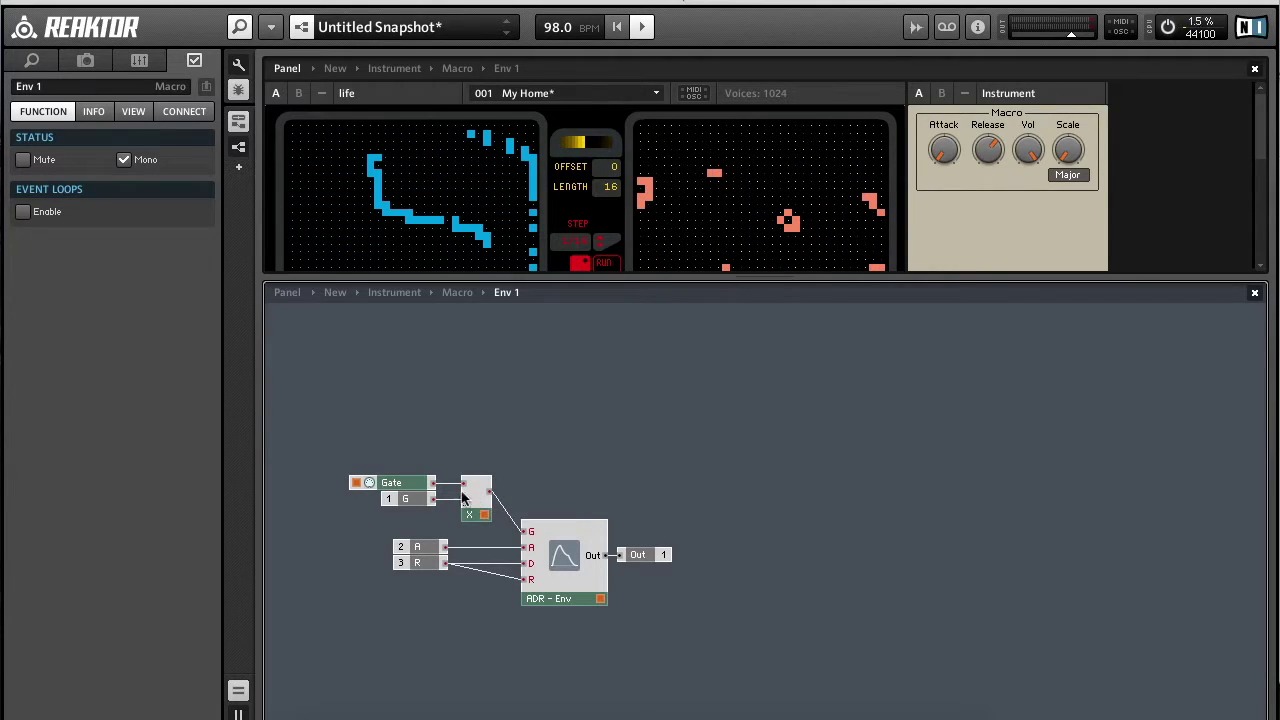
Begin inserting a new module in Env 1 just above the Gate multiplier.
mouse_move(453, 512)
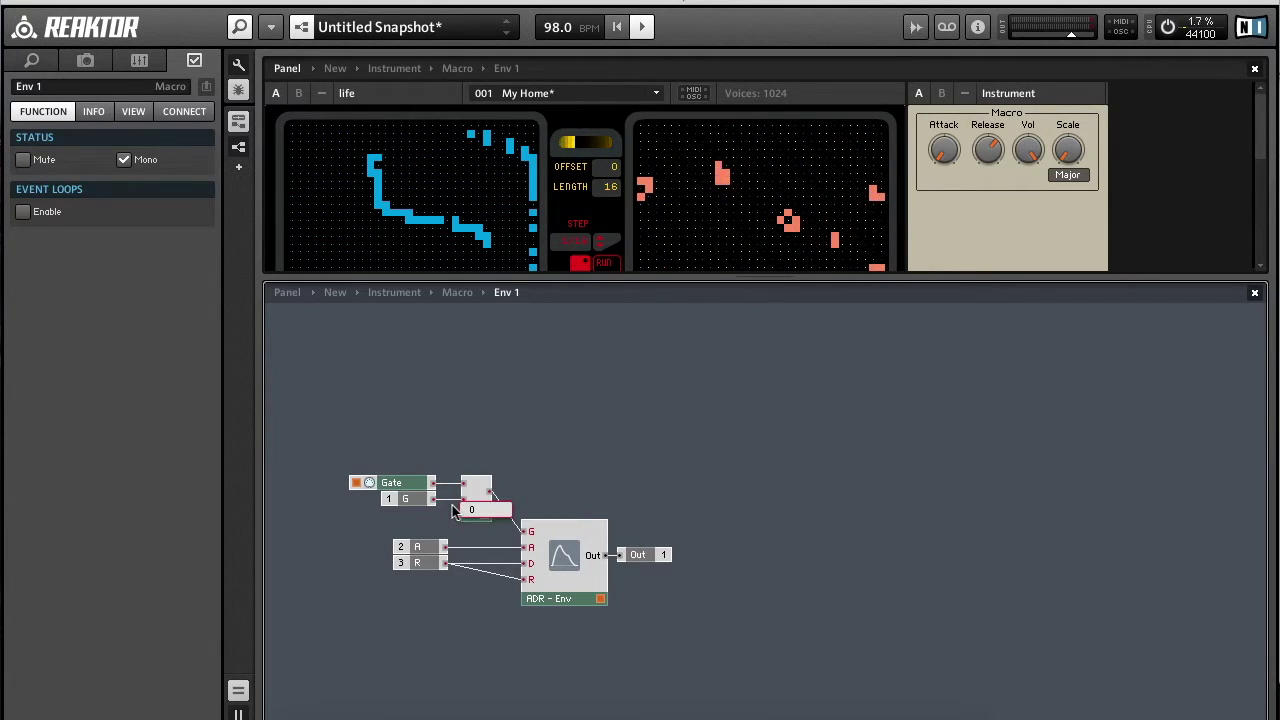
double_click(476, 414)
Insert a Compare module and route the Gate through it into the multiplier.
type("compar")
key("Return")
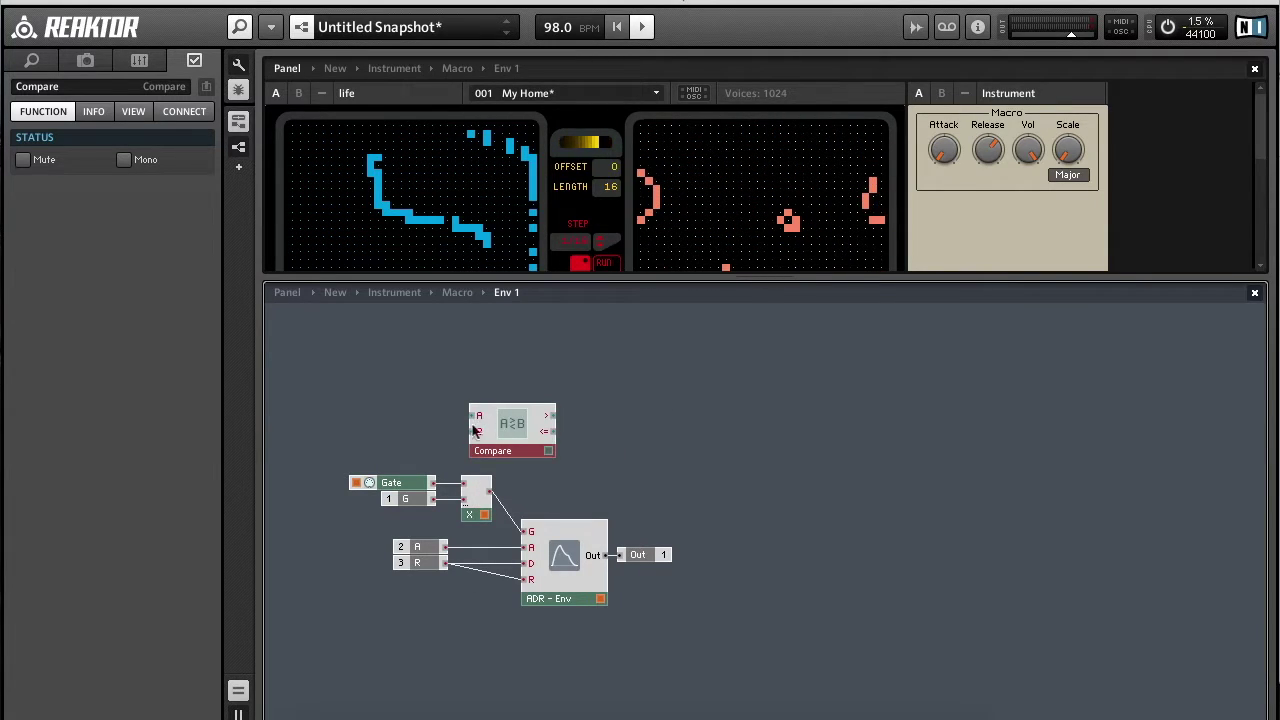
left_click_drag(413, 486, 472, 428)
left_click_drag(548, 416, 463, 488)
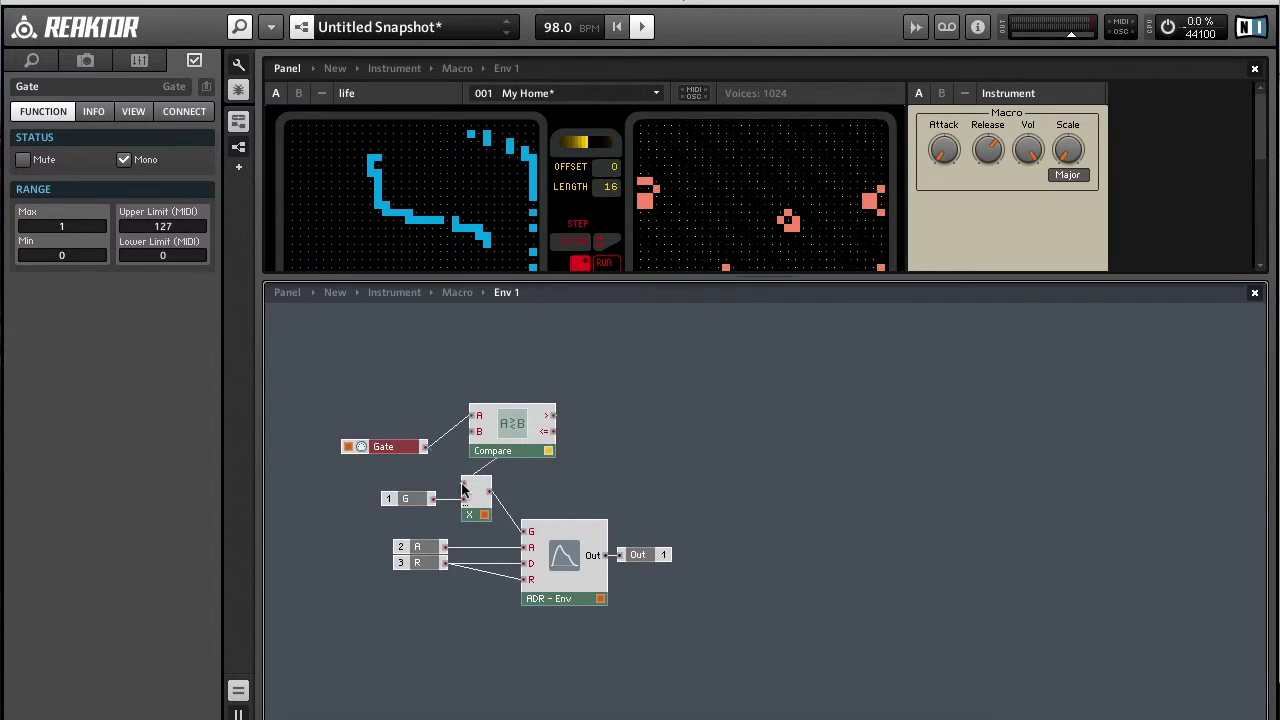
Delete Compare, reposition Gate and Out, and return up to the eight-voice Macro.
left_click(495, 440)
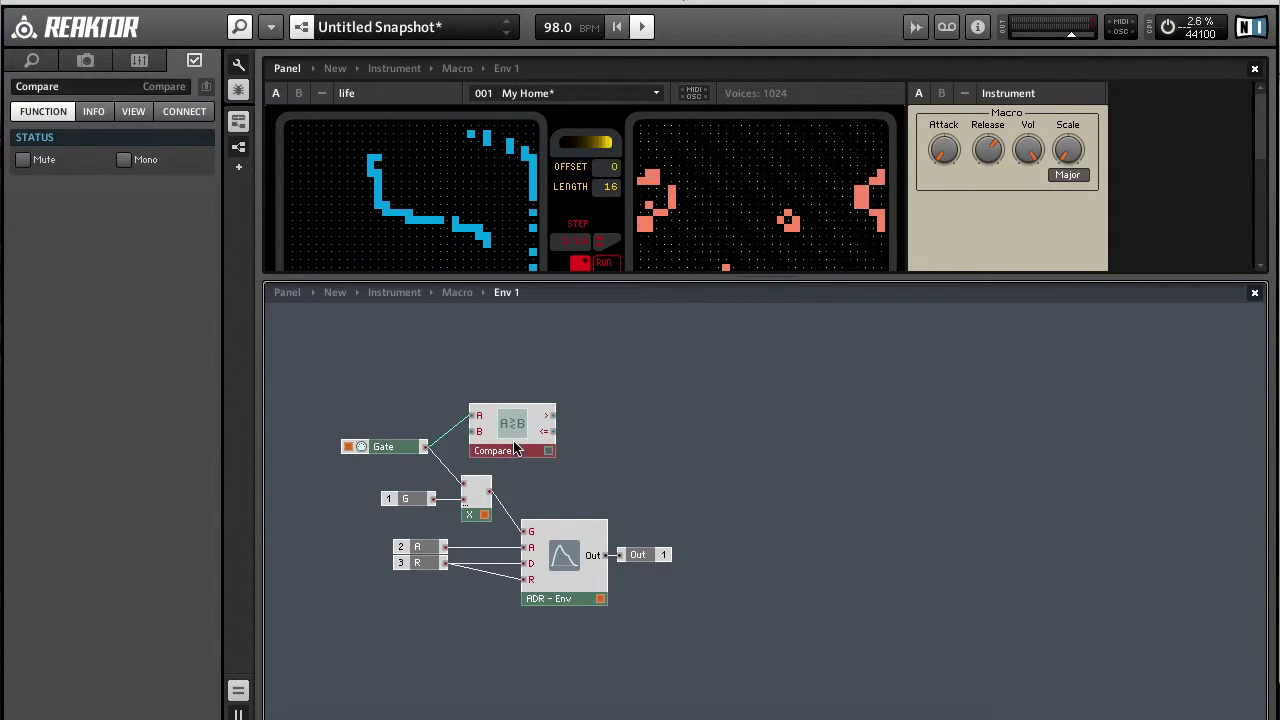
key("Delete")
left_click(395, 452)
left_click_drag(403, 478, 407, 494)
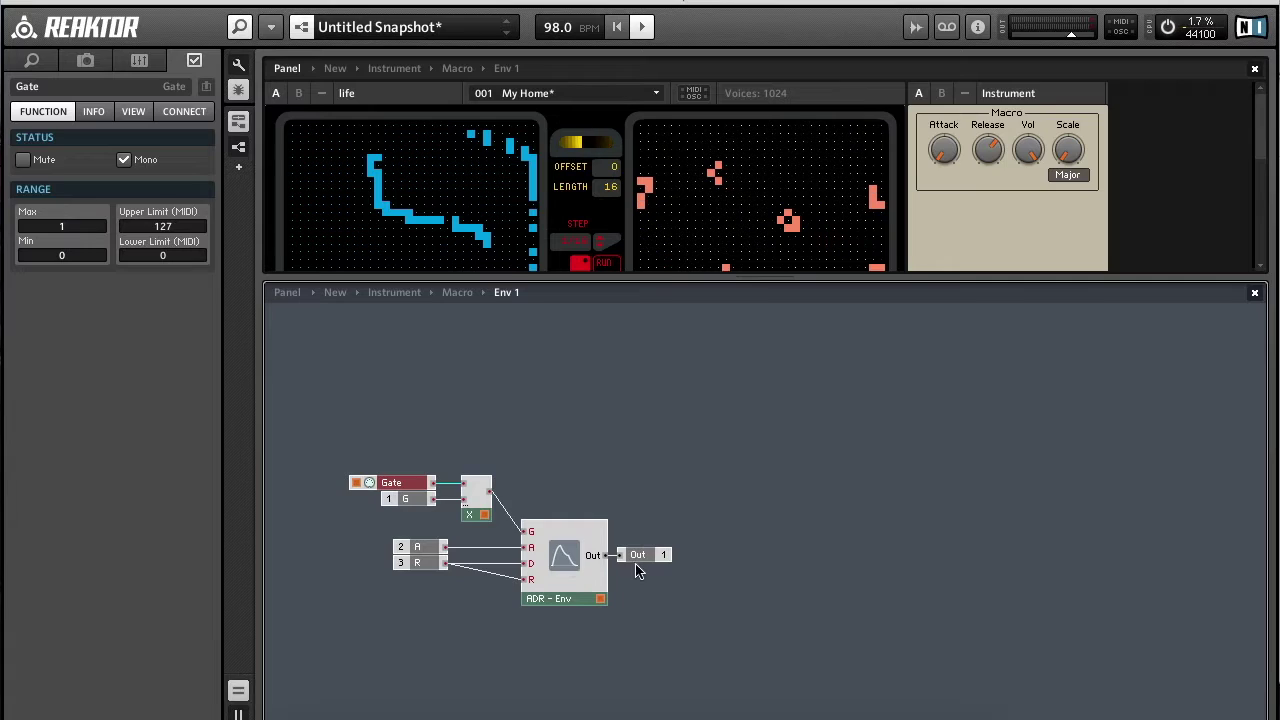
left_click_drag(641, 564, 668, 562)
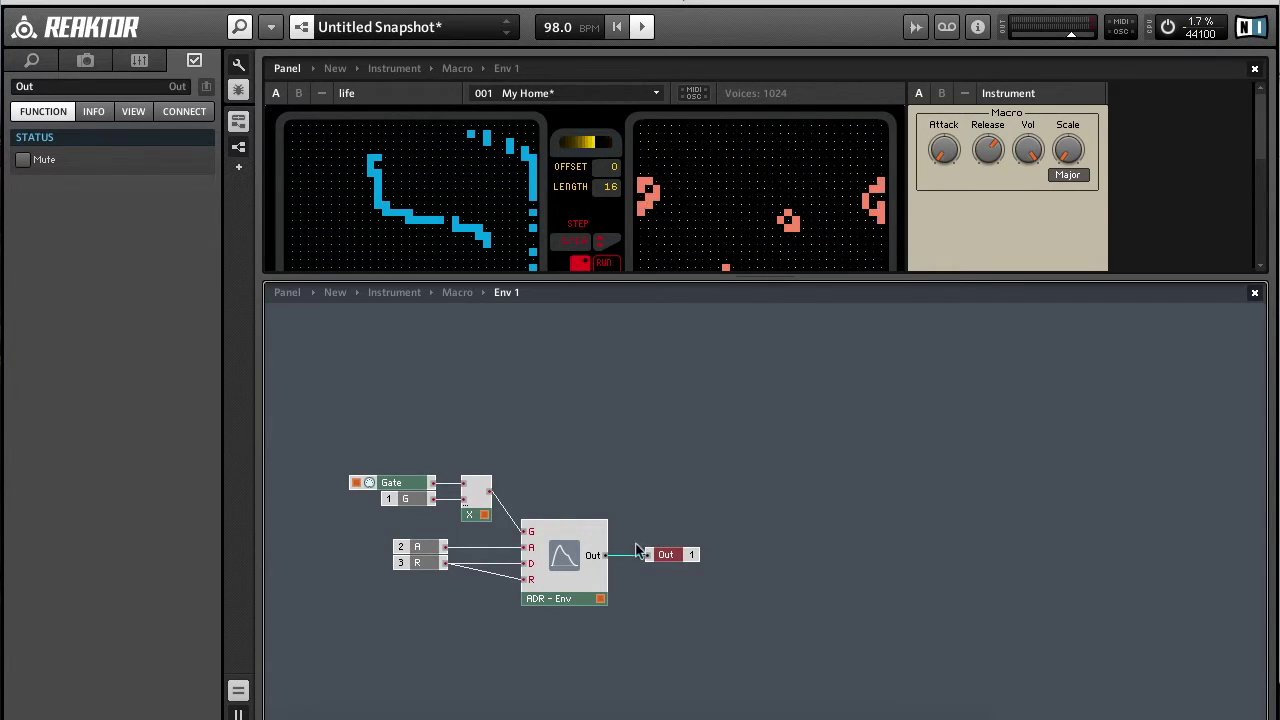
double_click(640, 498)
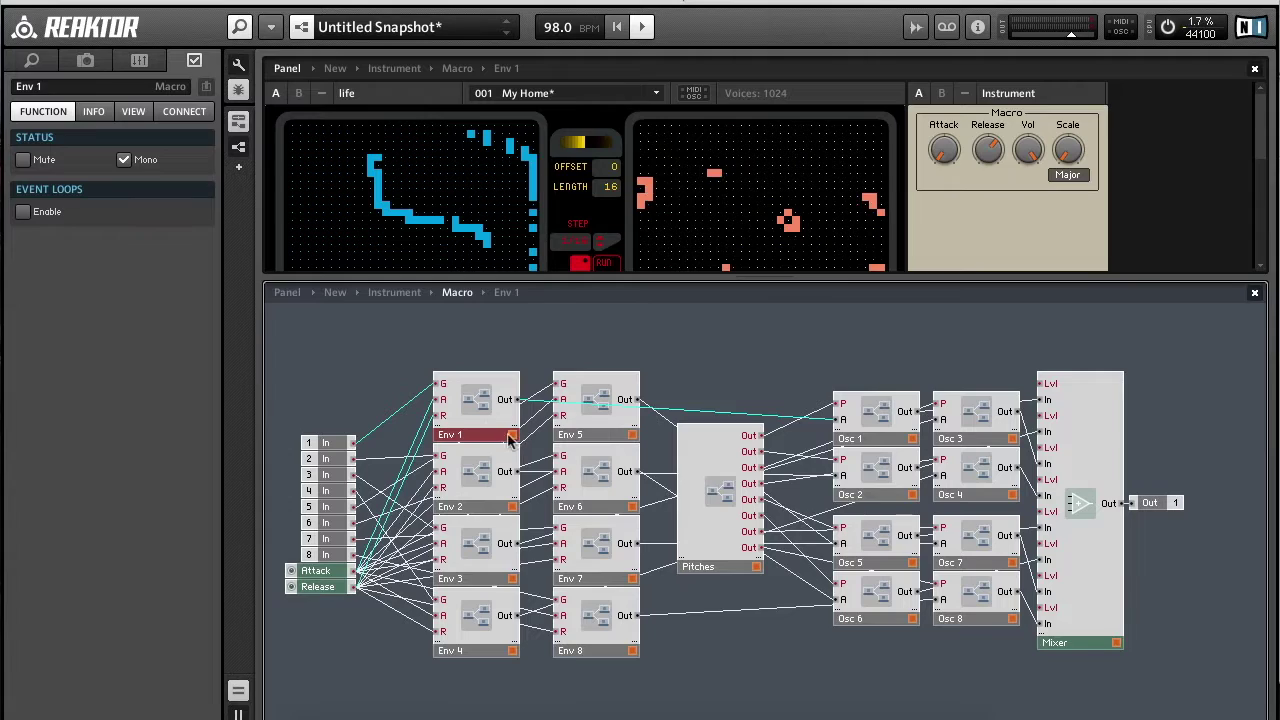
Enter the Osc 1 voice to view its P and A inputs feeding the Sine oscillator.
double_click(876, 428)
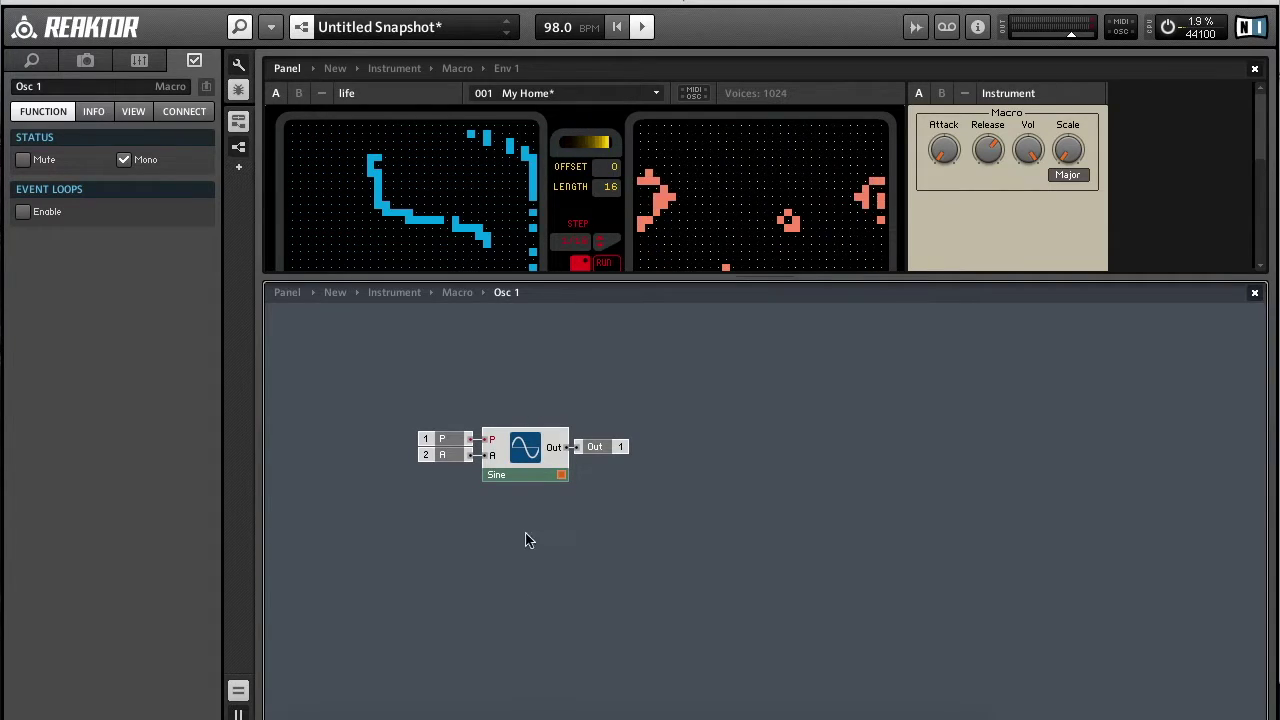
mouse_move(476, 459)
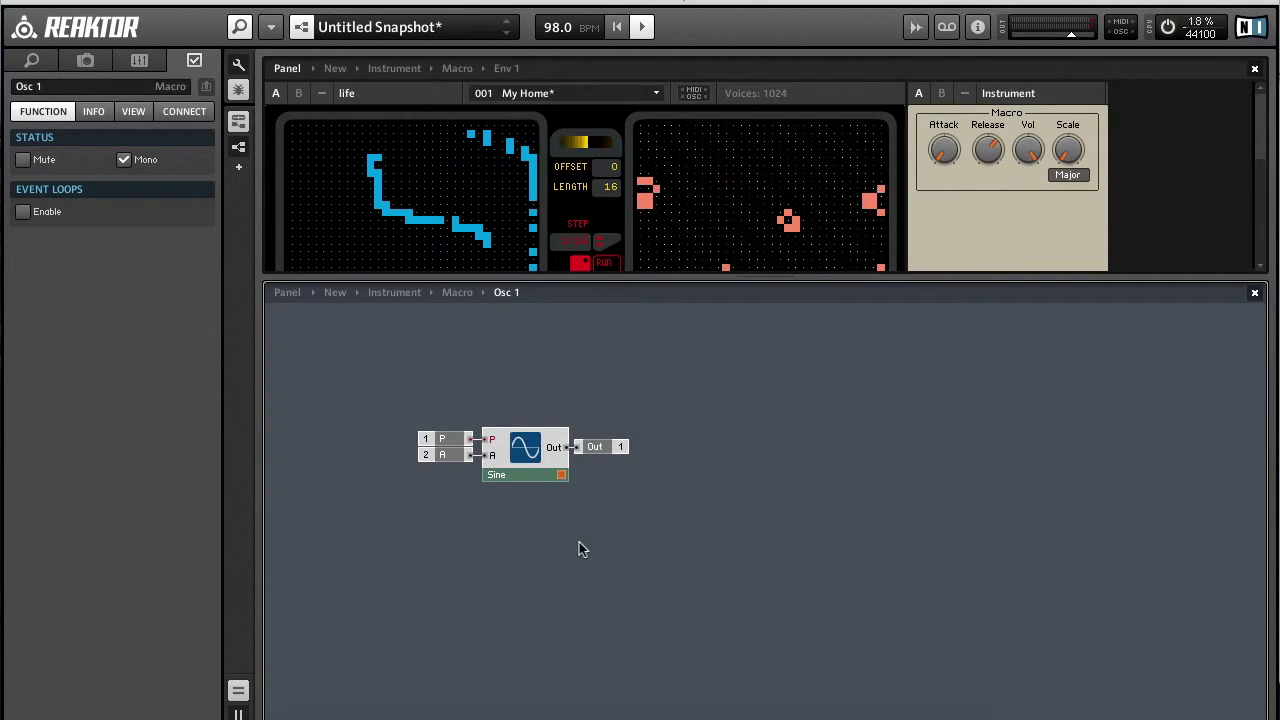
double_click(1027, 485)
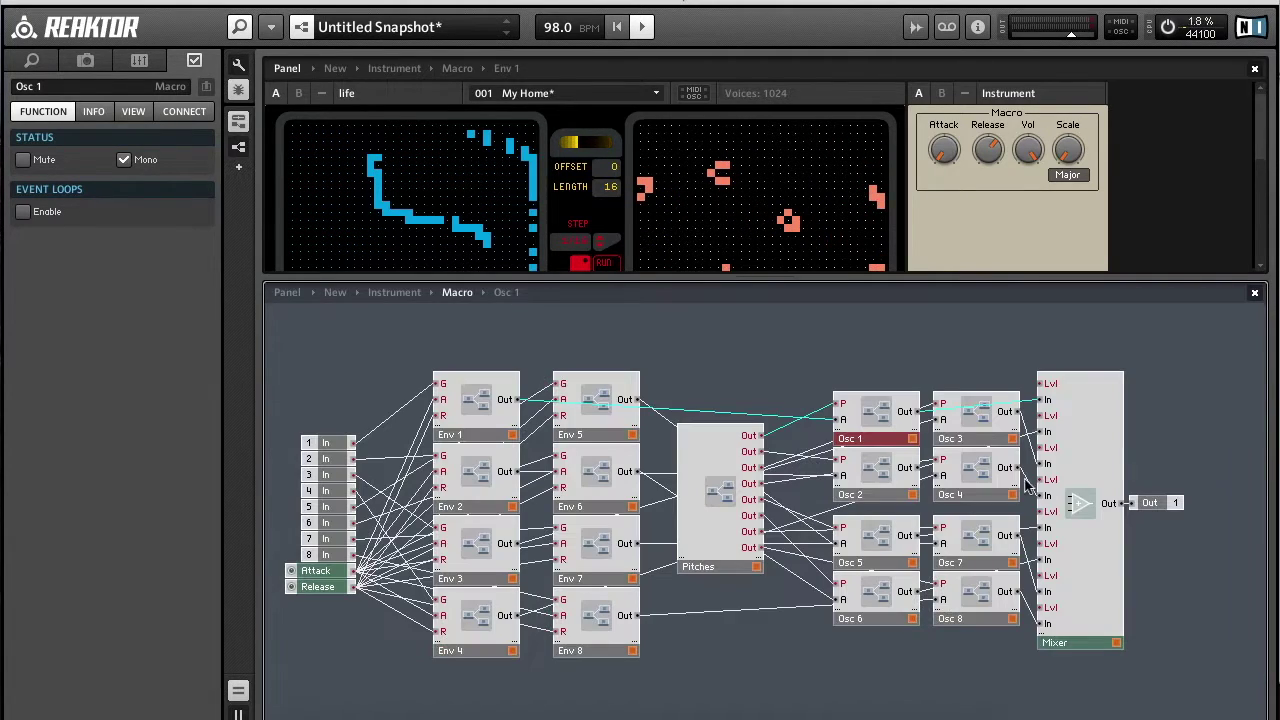
left_click(1097, 467)
double_click(852, 416)
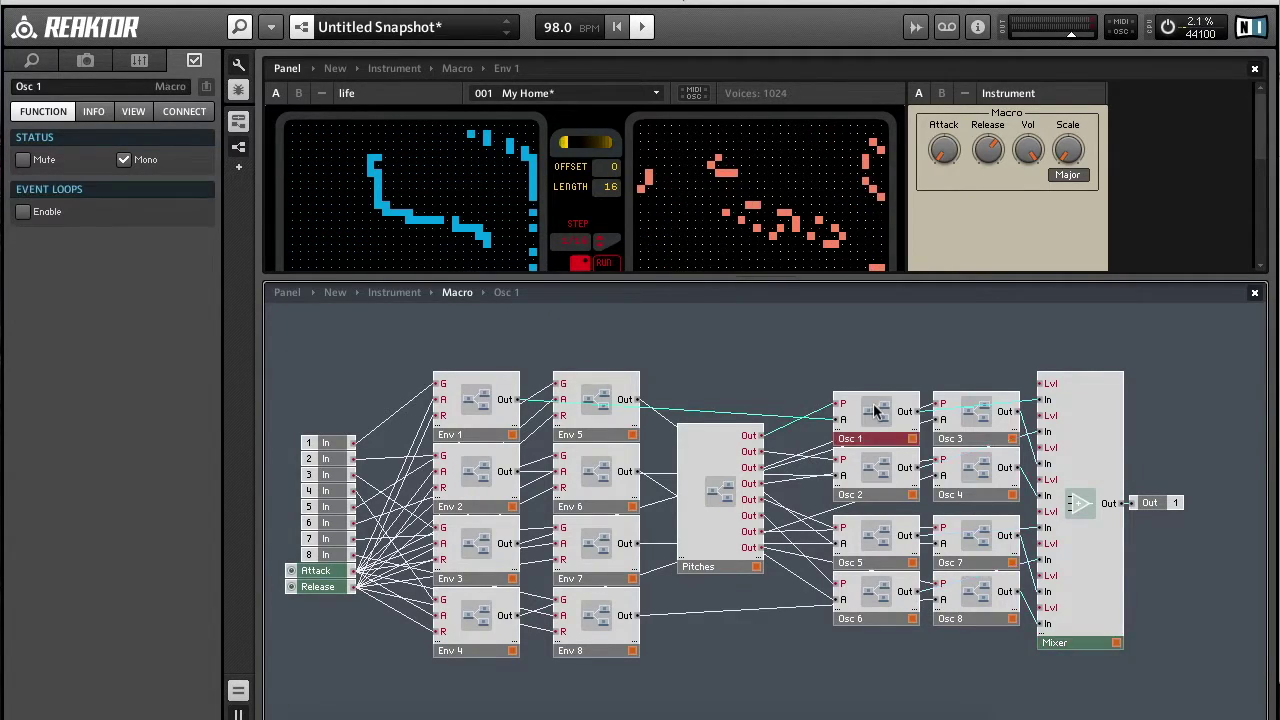
right_click(753, 398)
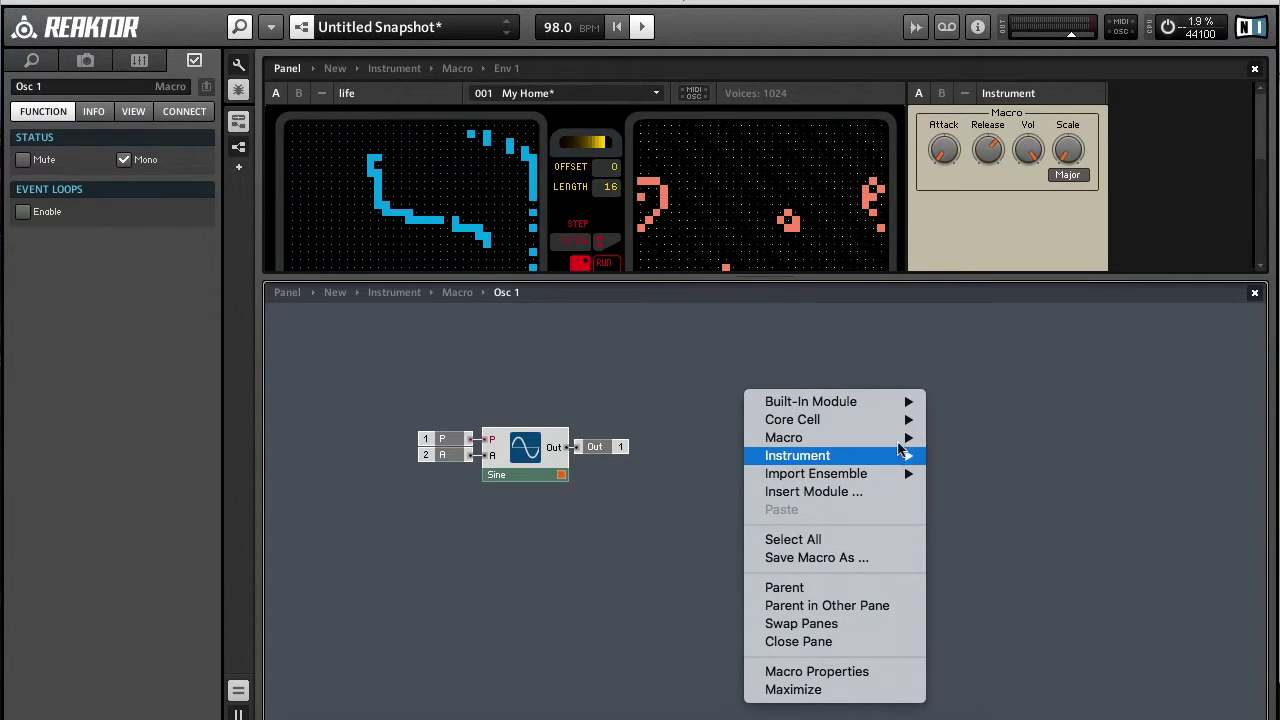
mouse_move(880, 401)
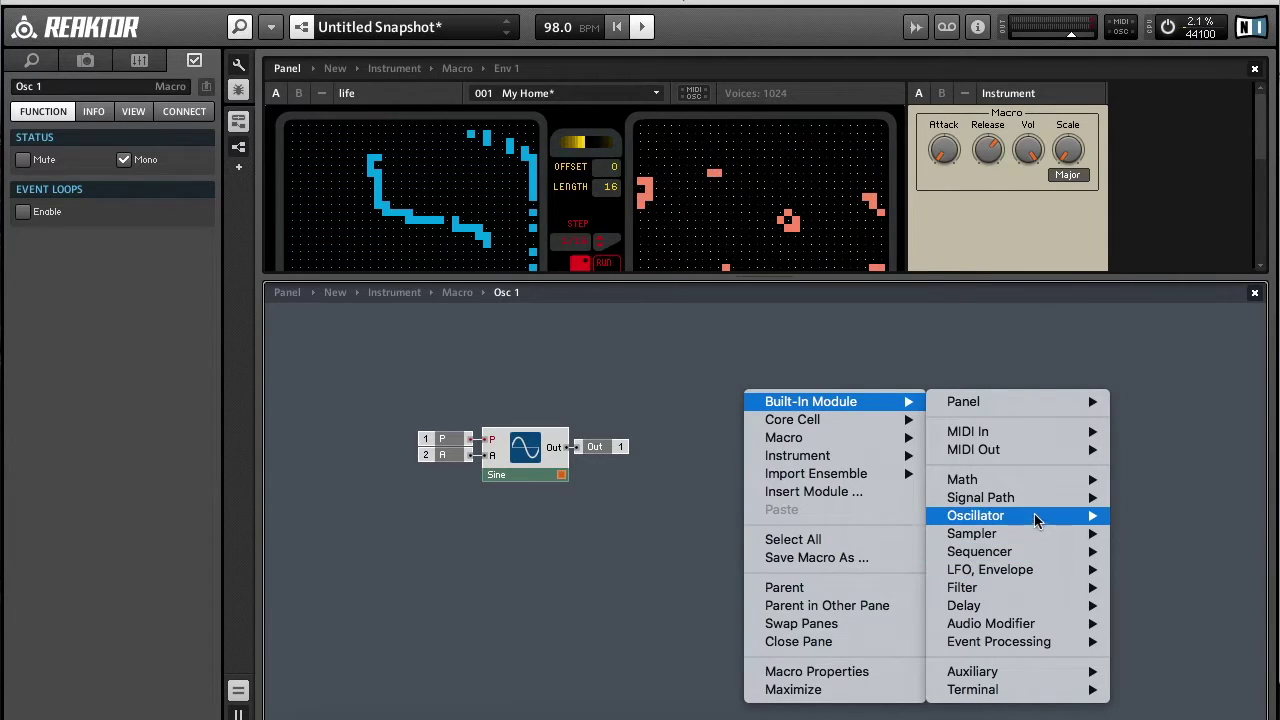
mouse_move(1034, 514)
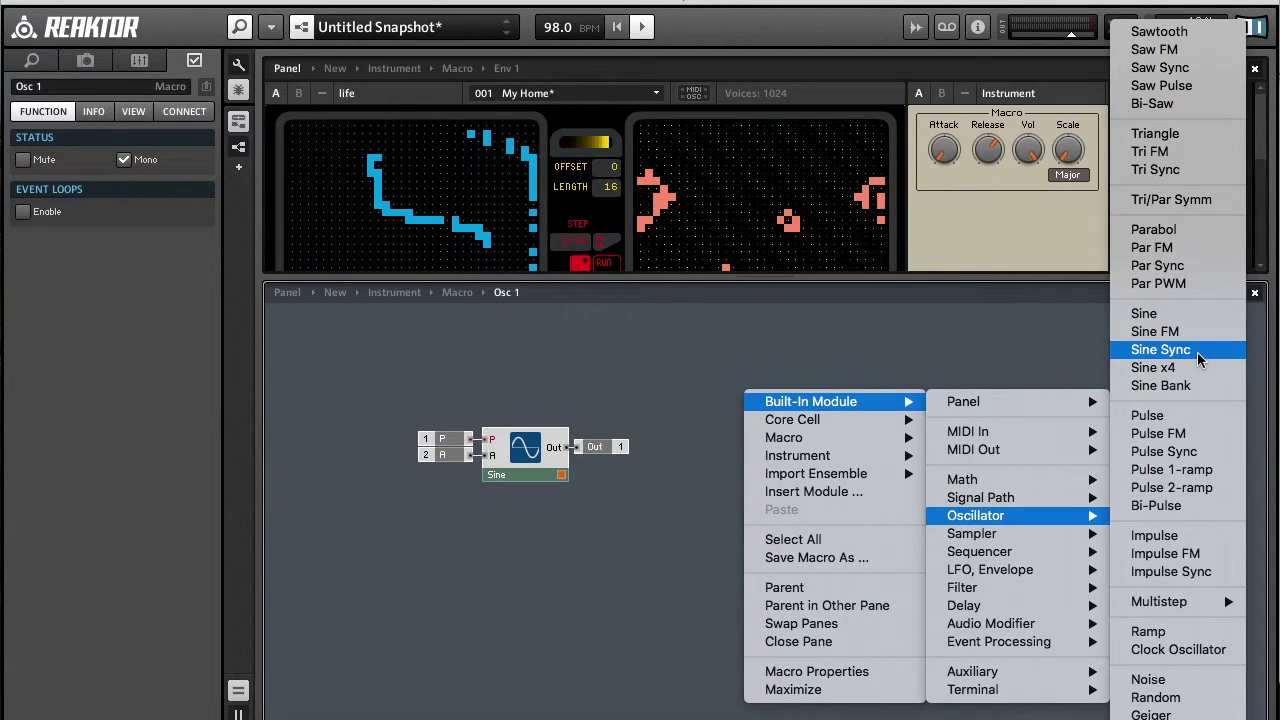
left_click(741, 336)
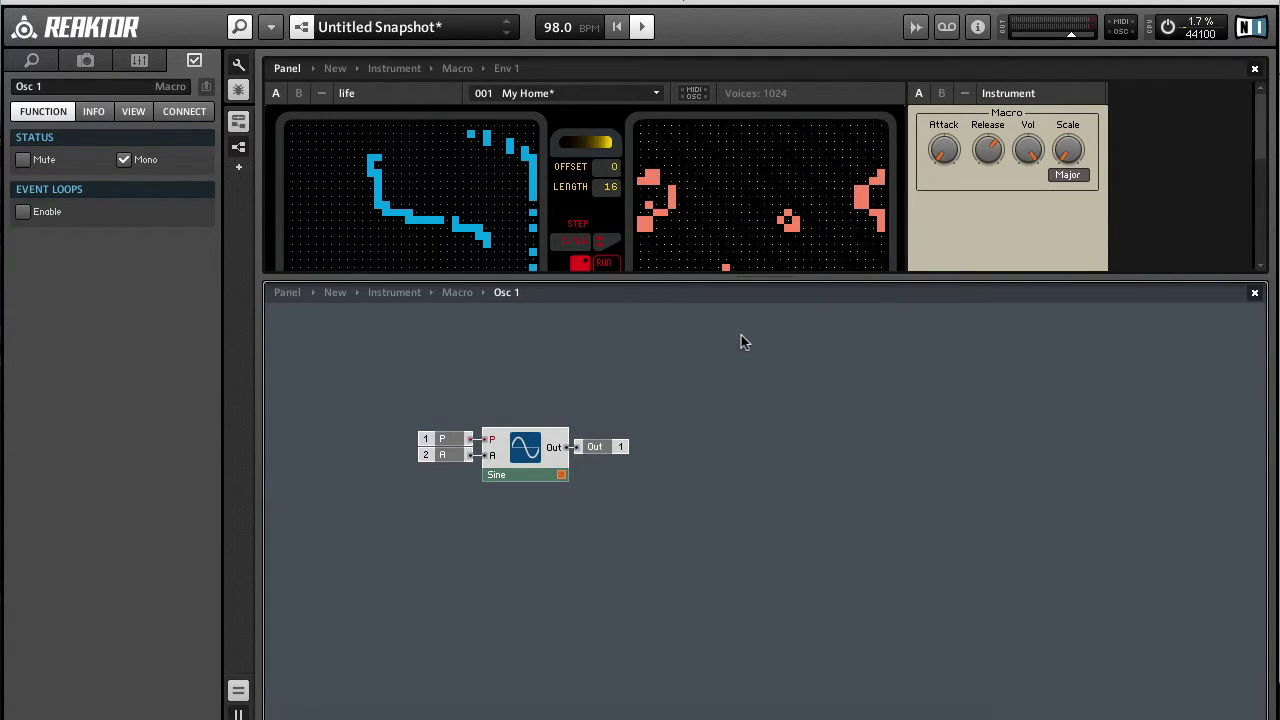
Go up to the voices macro and enter the Pitches macro.
double_click(665, 404)
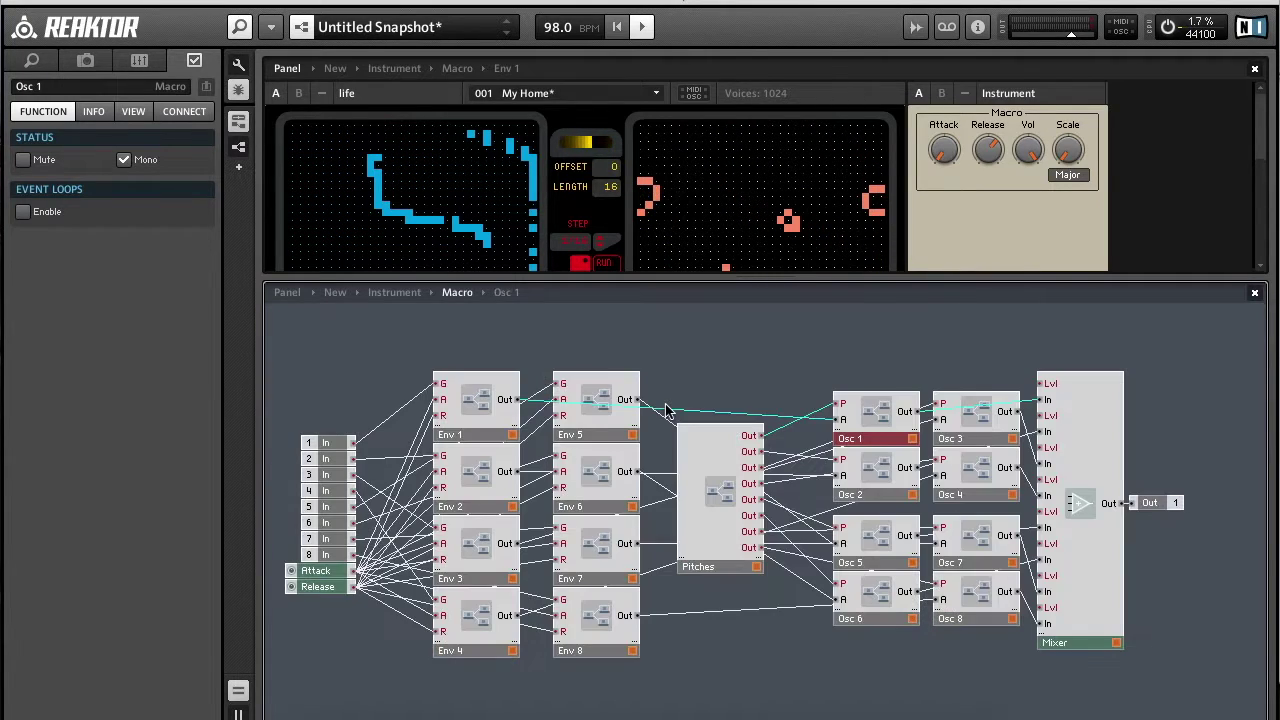
left_click(783, 354)
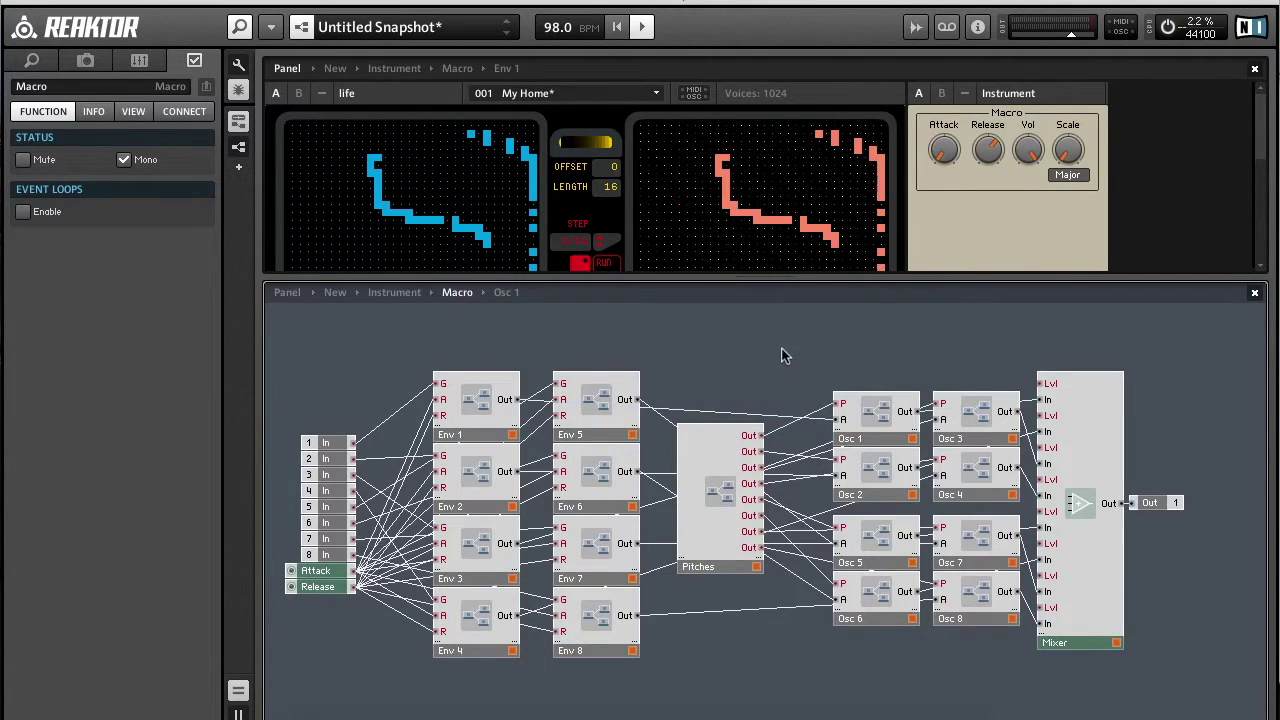
left_click(718, 484)
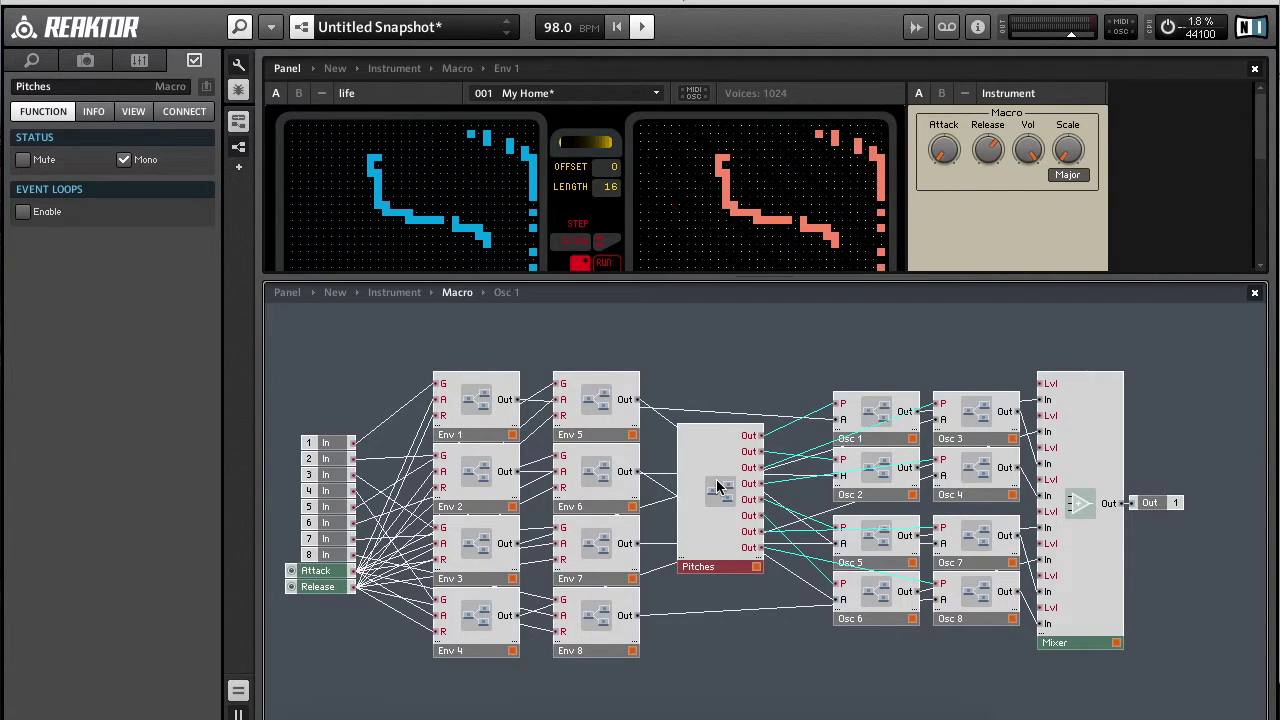
double_click(716, 479)
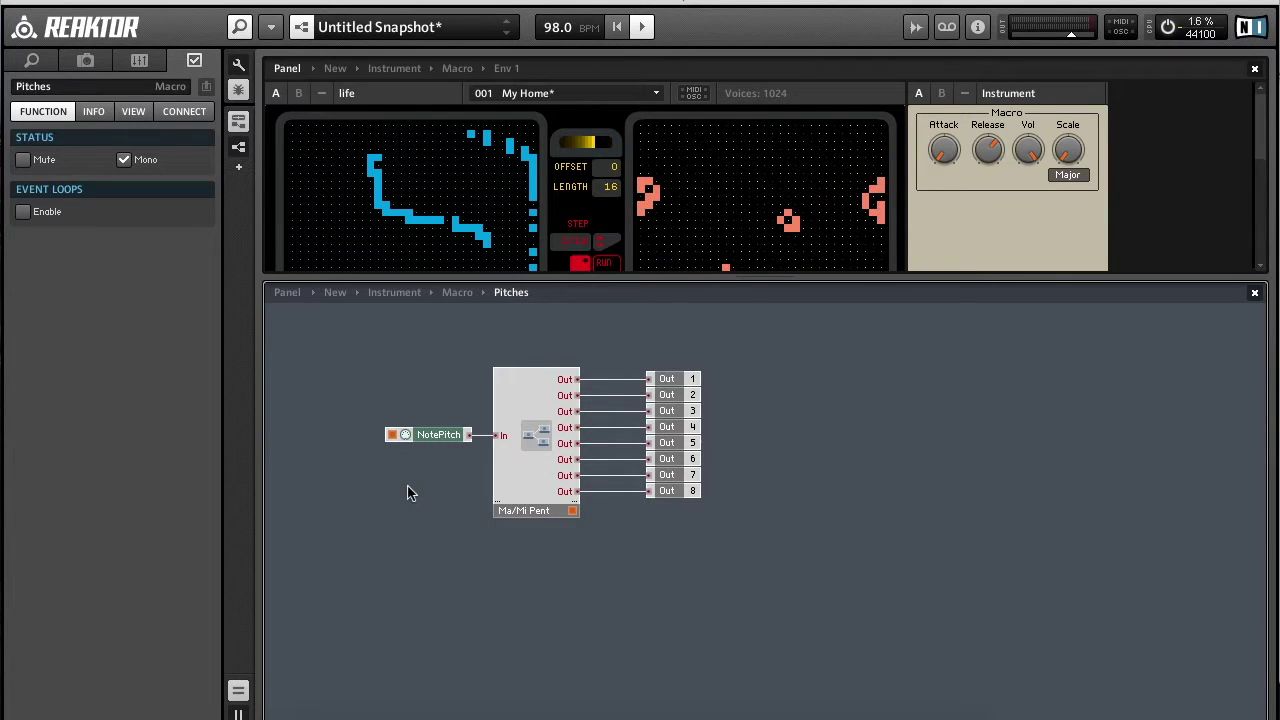
Nudge the Ma/Mi Pent macro slightly right and leave it selected.
left_click(515, 487)
left_click_drag(515, 487, 527, 487)
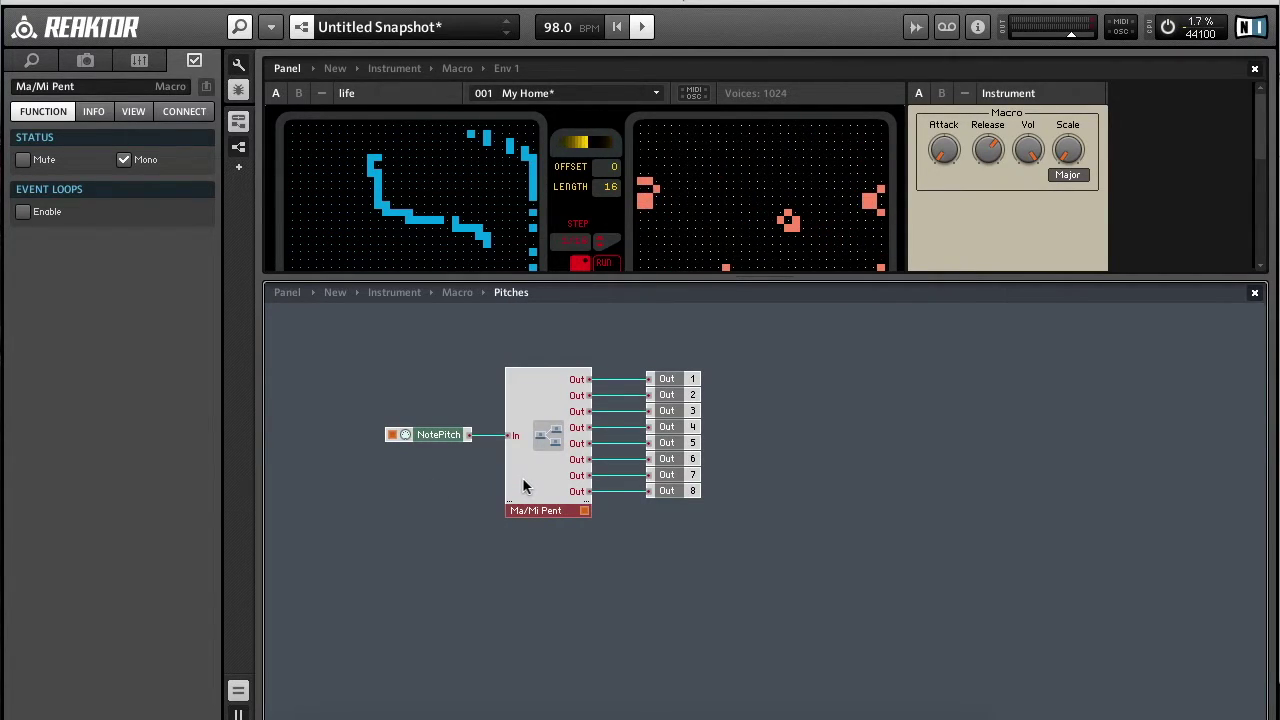
left_click(465, 486)
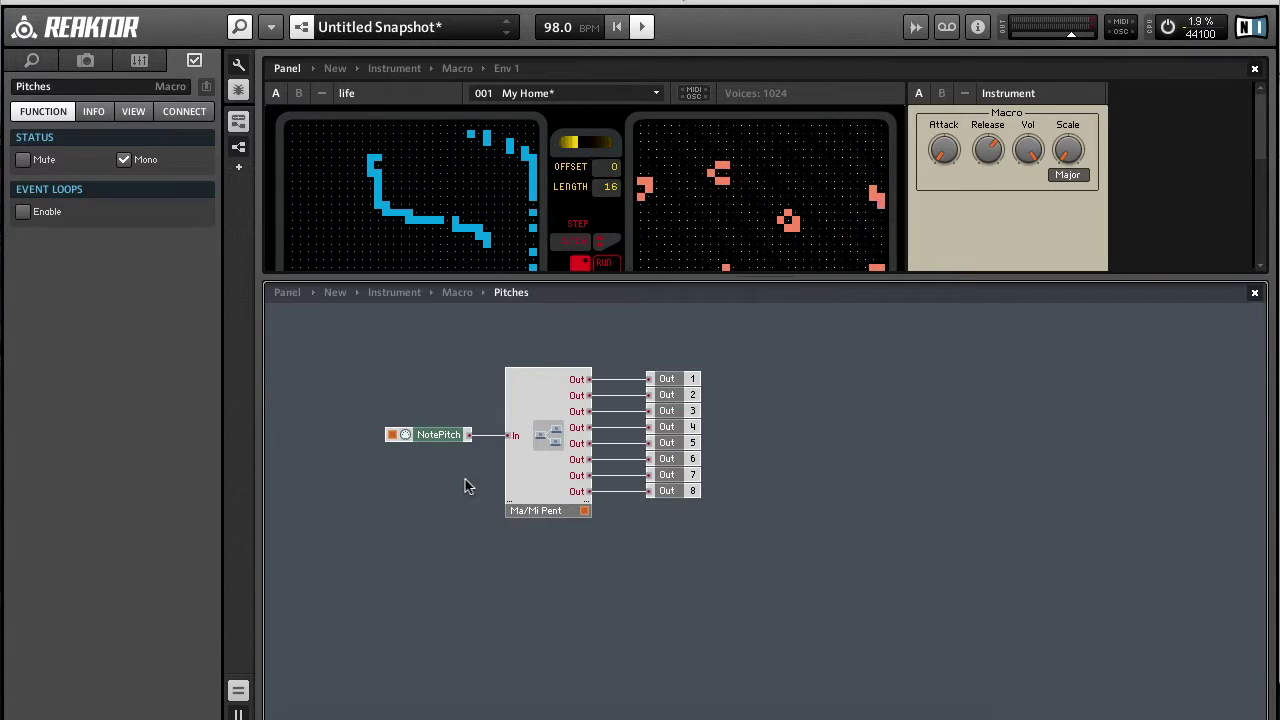
mouse_move(490, 438)
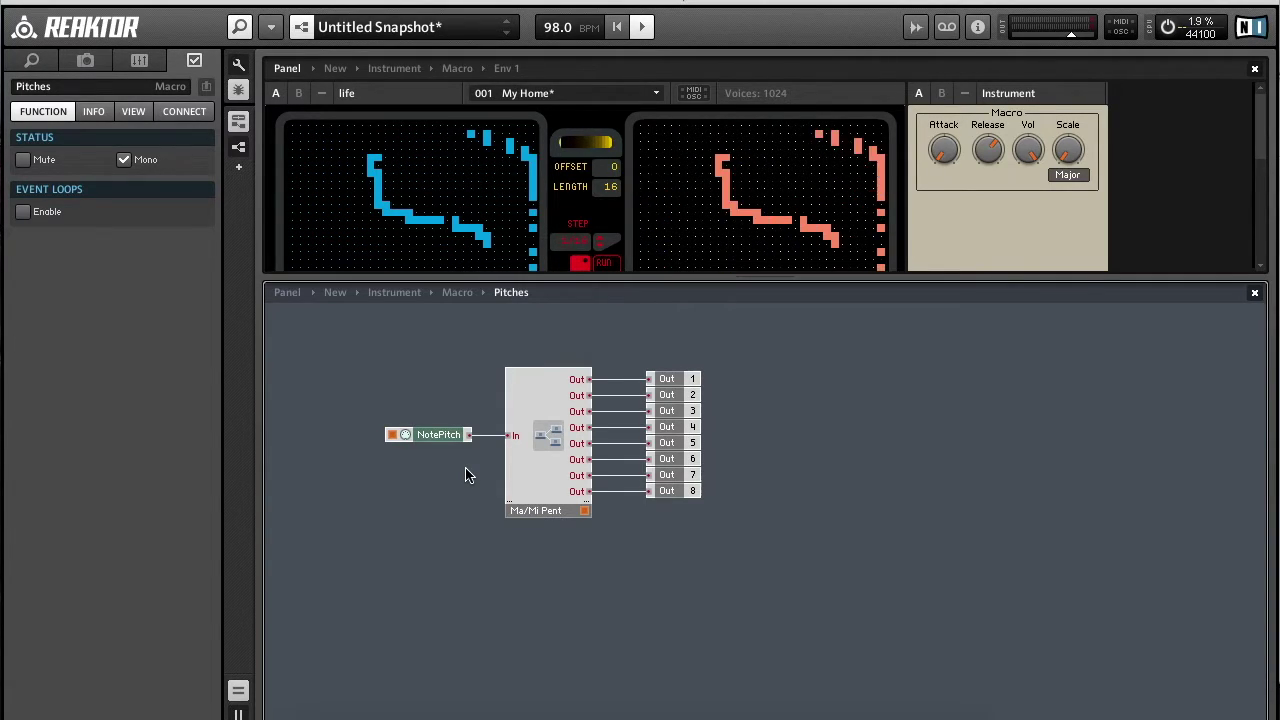
left_click(533, 488)
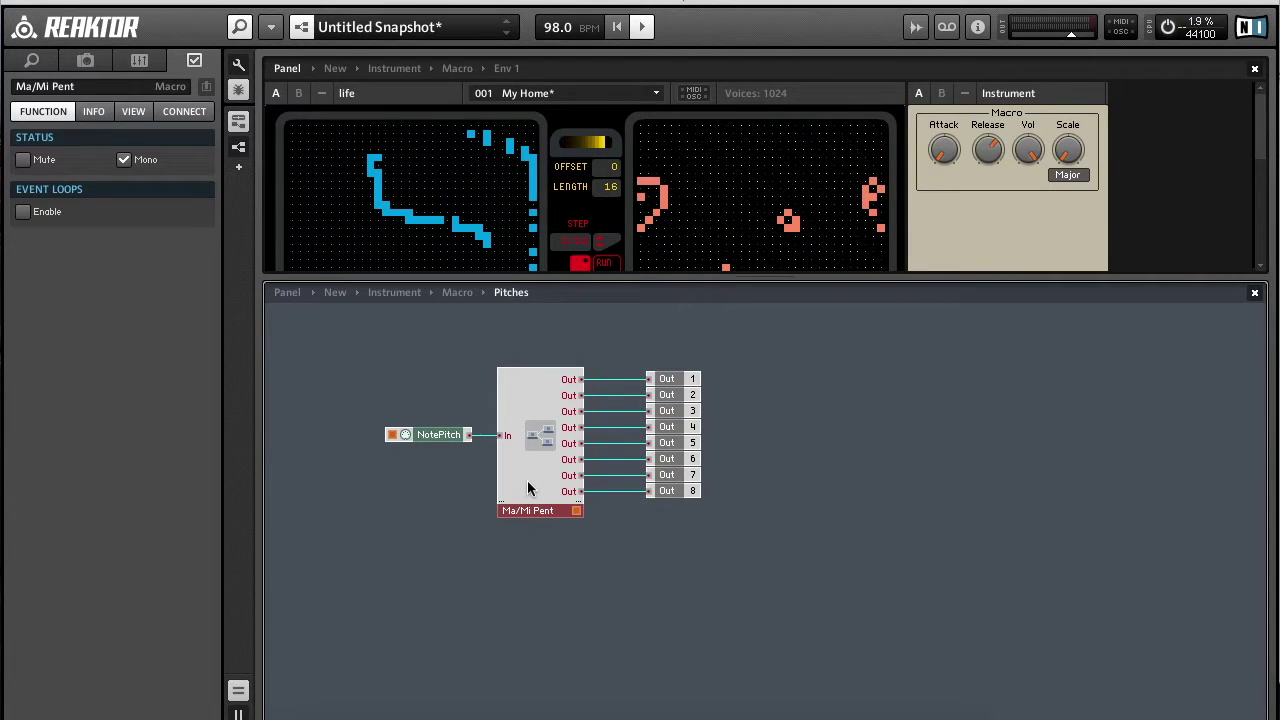
Enter the Ma/Mi Pent macro and move its In module to a tidier spot.
double_click(527, 480)
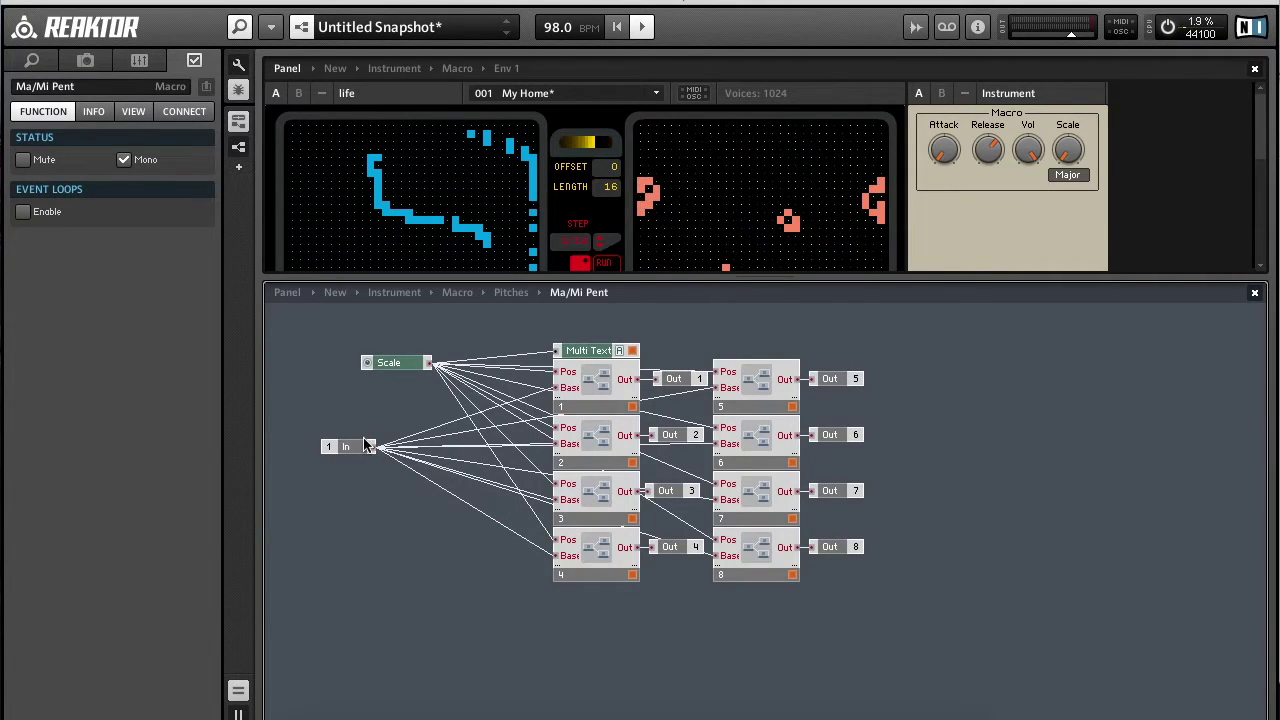
left_click_drag(345, 448, 377, 455)
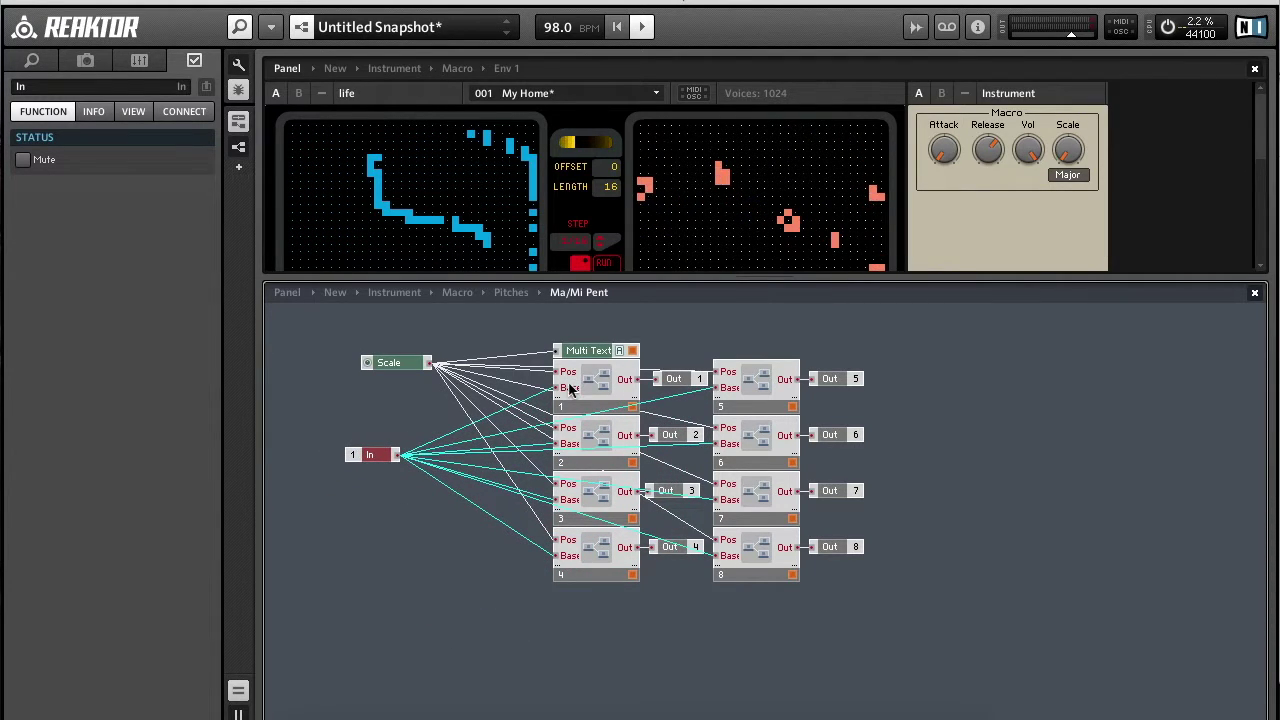
left_click(611, 678)
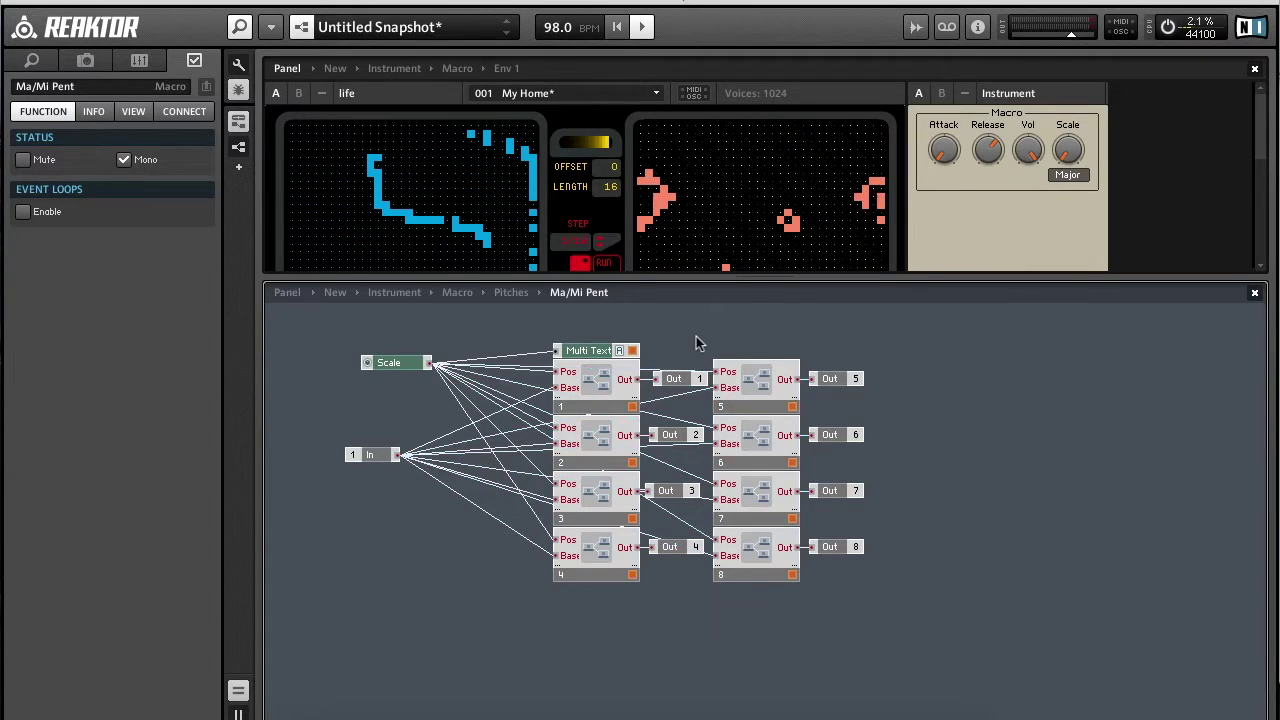
Set the Scale knob to Minor and open pitch macro 1.
left_click(400, 365)
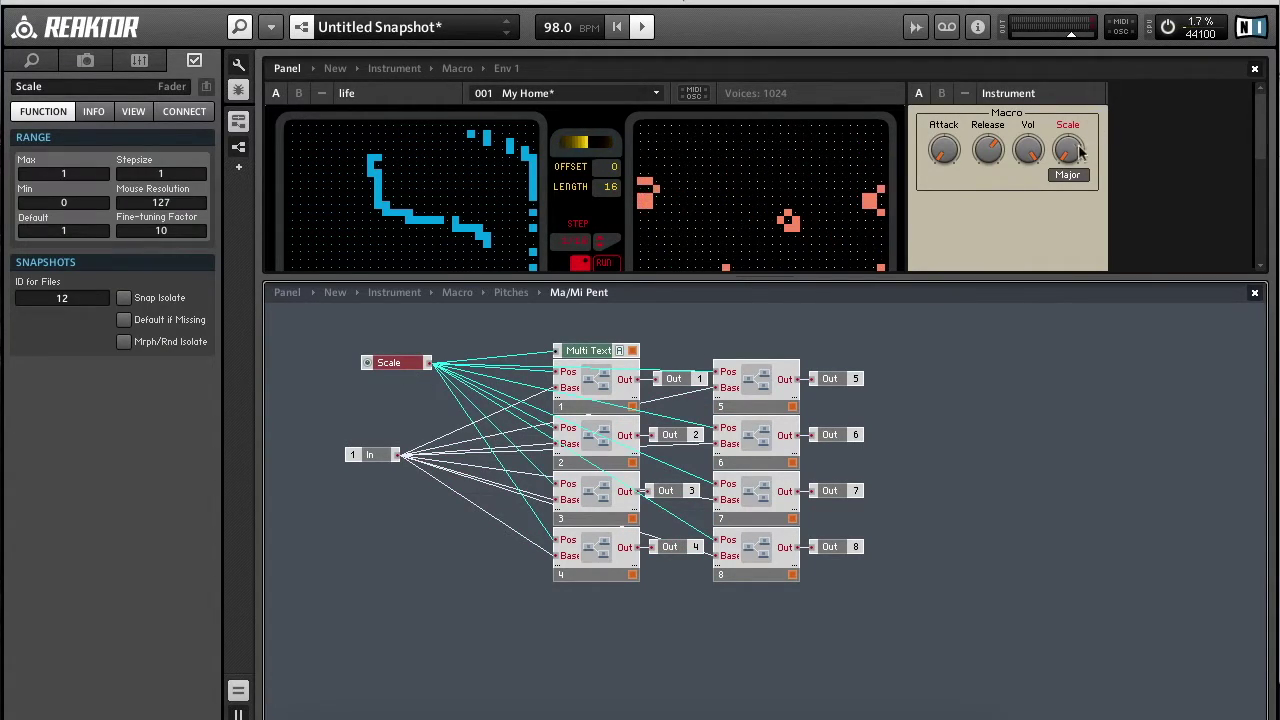
left_click_drag(1080, 150, 1078, 20)
left_click_drag(1046, 174, 1055, 93)
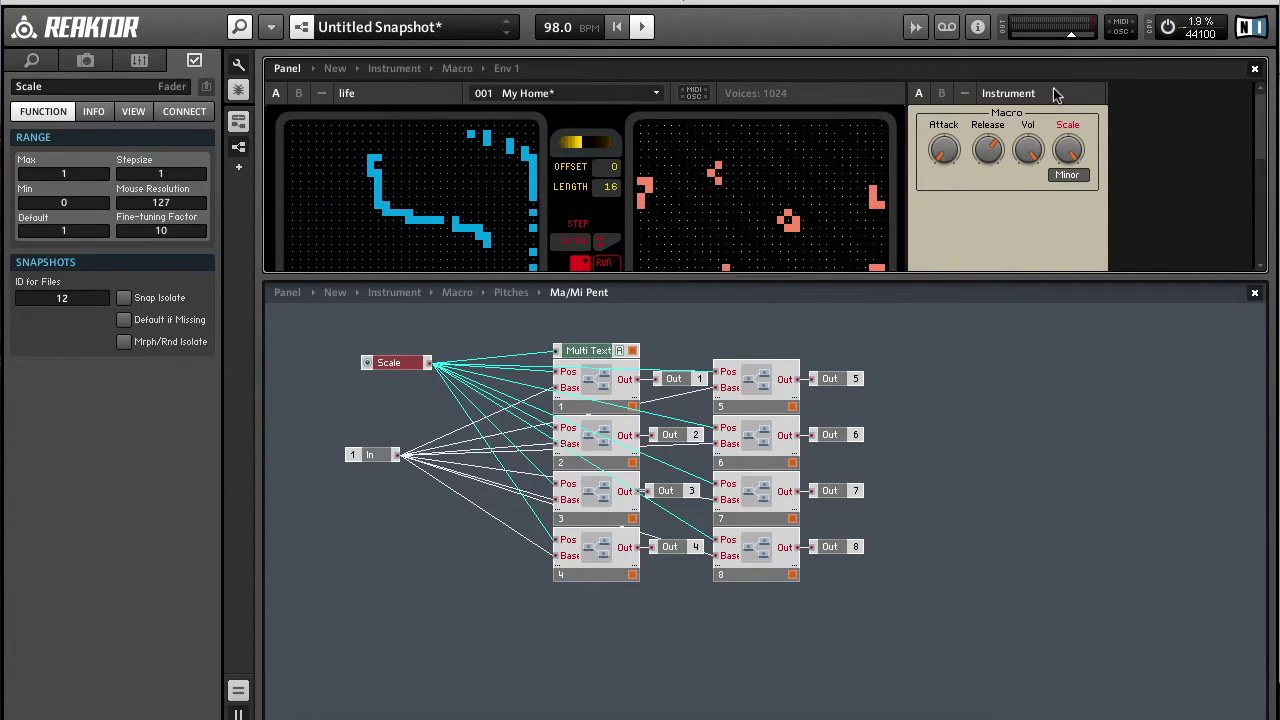
left_click_drag(1070, 165, 1072, 275)
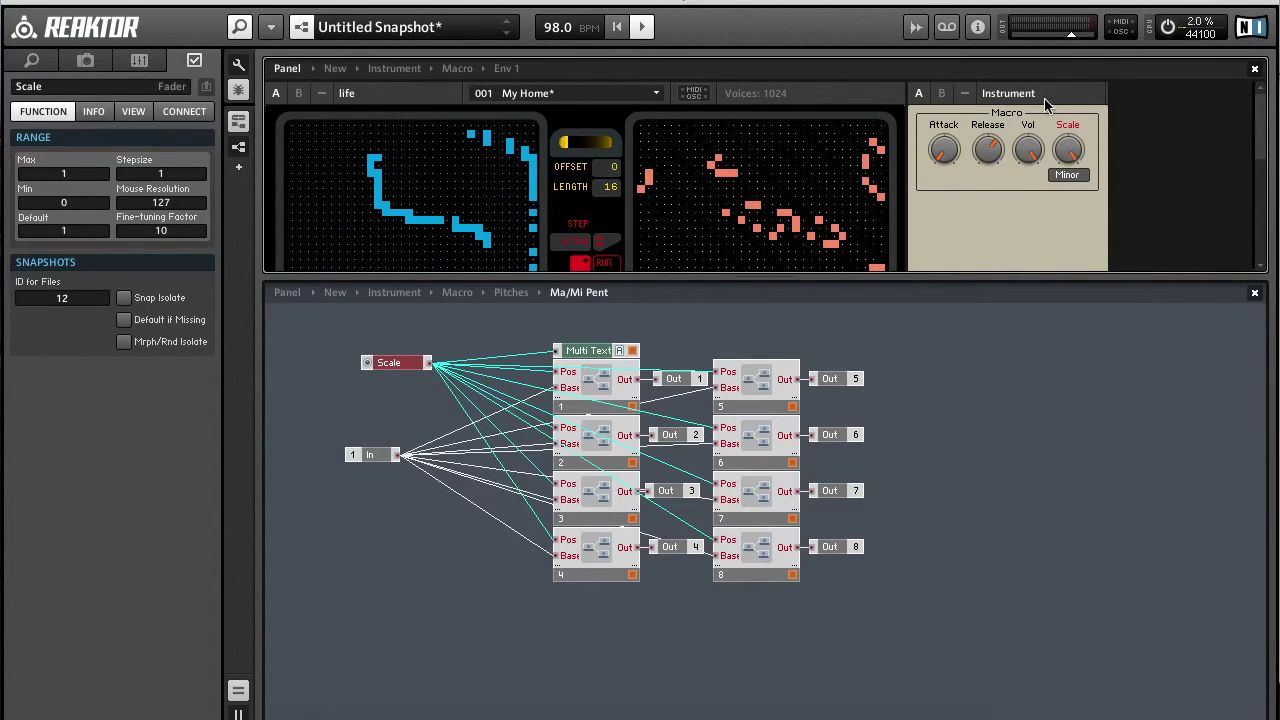
left_click_drag(1046, 94, 1037, 209)
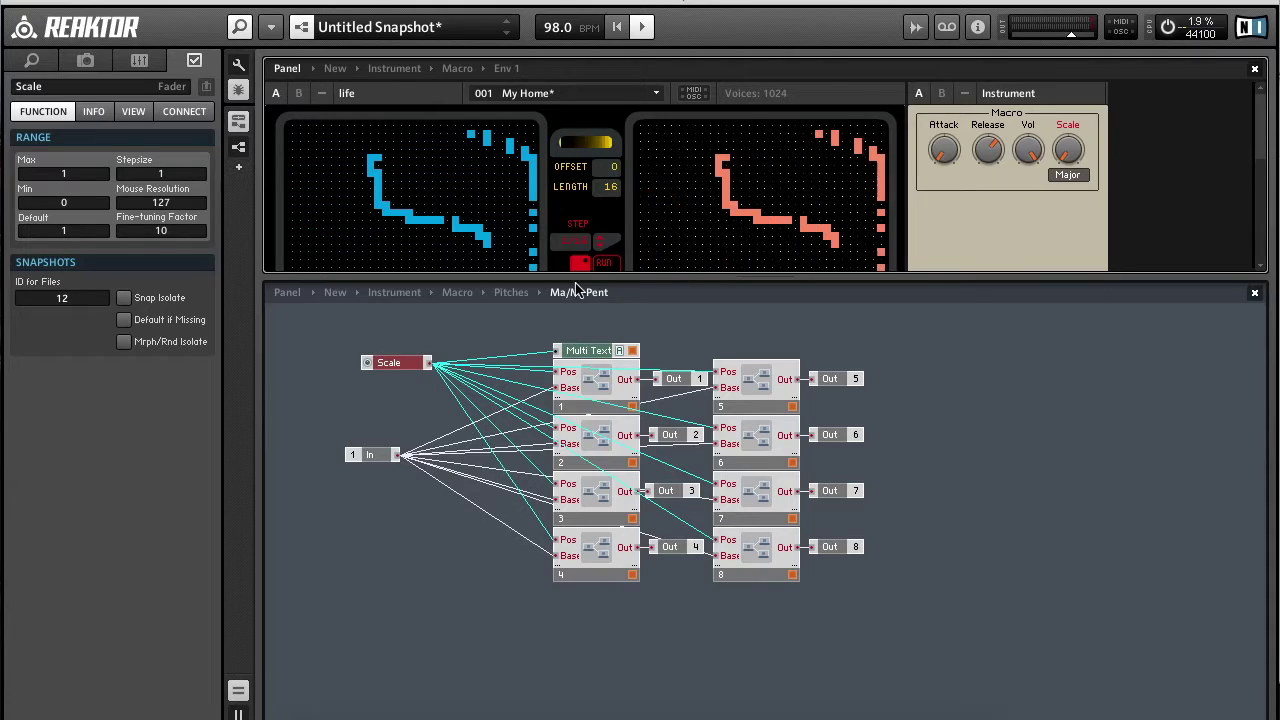
mouse_move(524, 360)
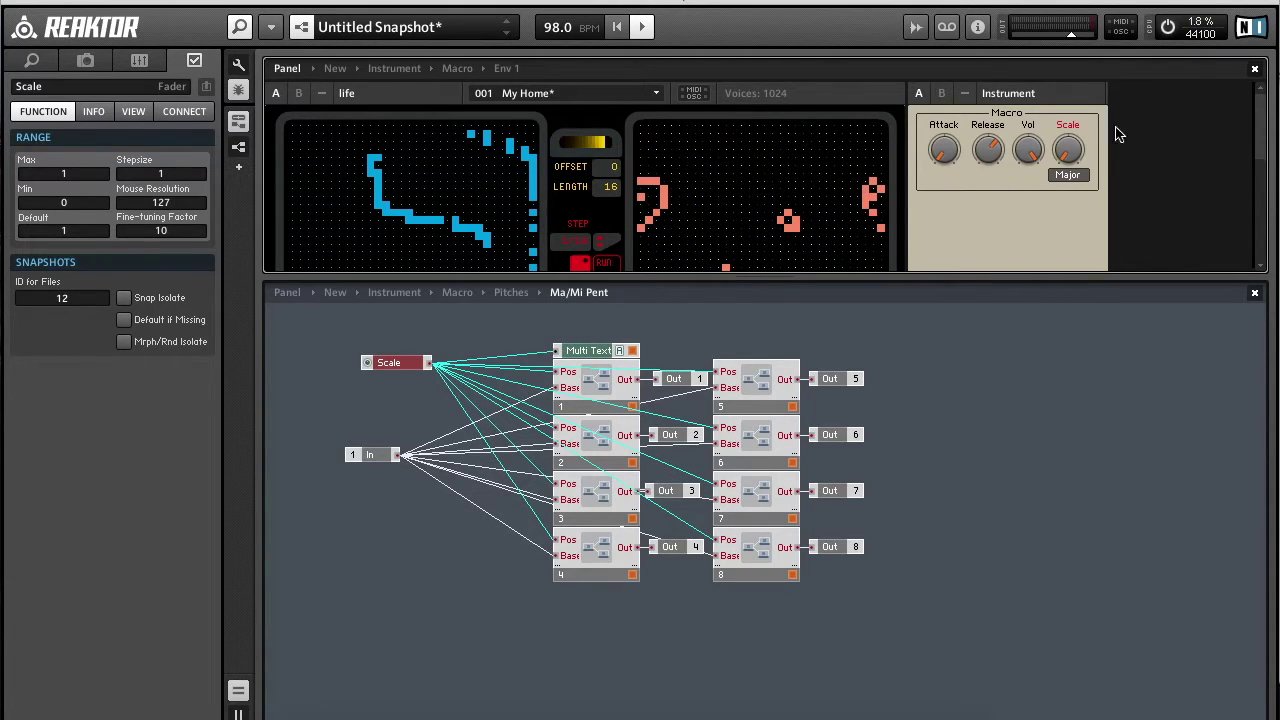
left_click_drag(1088, 158, 1051, 71)
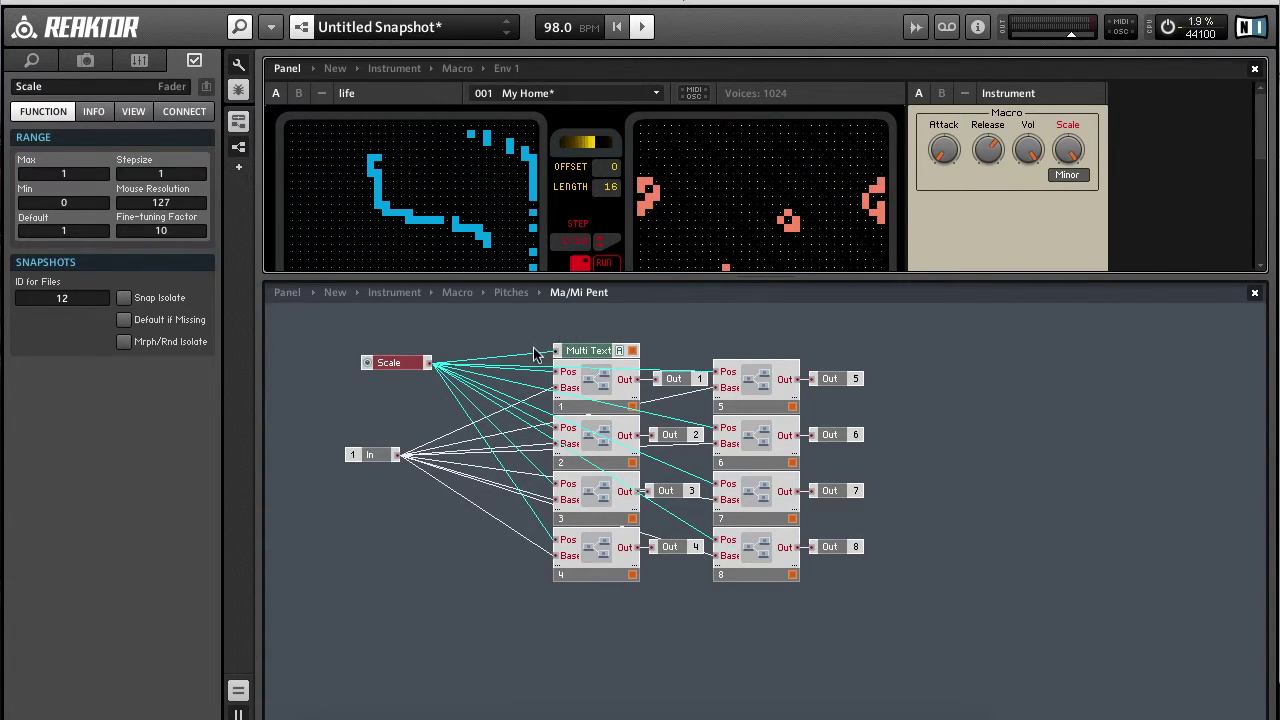
double_click(610, 392)
Wire the 0 constant to the Selector's 0 input in macro 1, then return to Ma/Mi Pent.
mouse_move(465, 408)
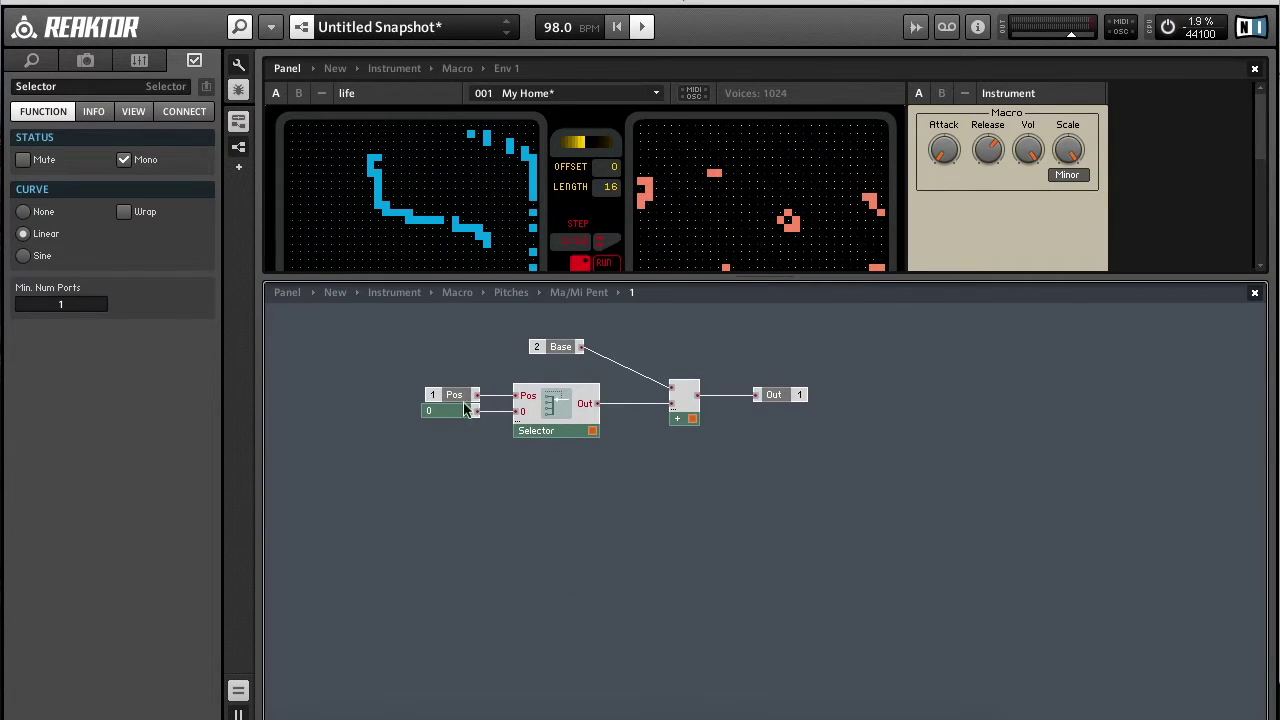
left_click(452, 397)
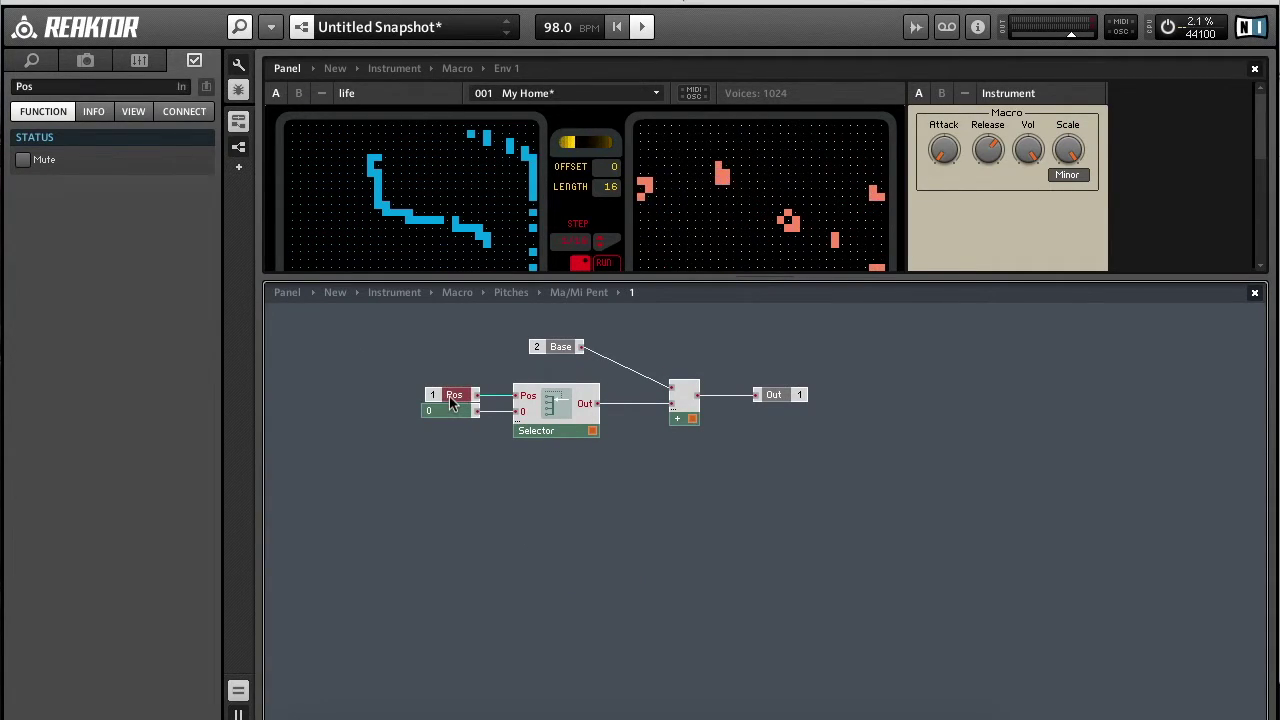
left_click(567, 414)
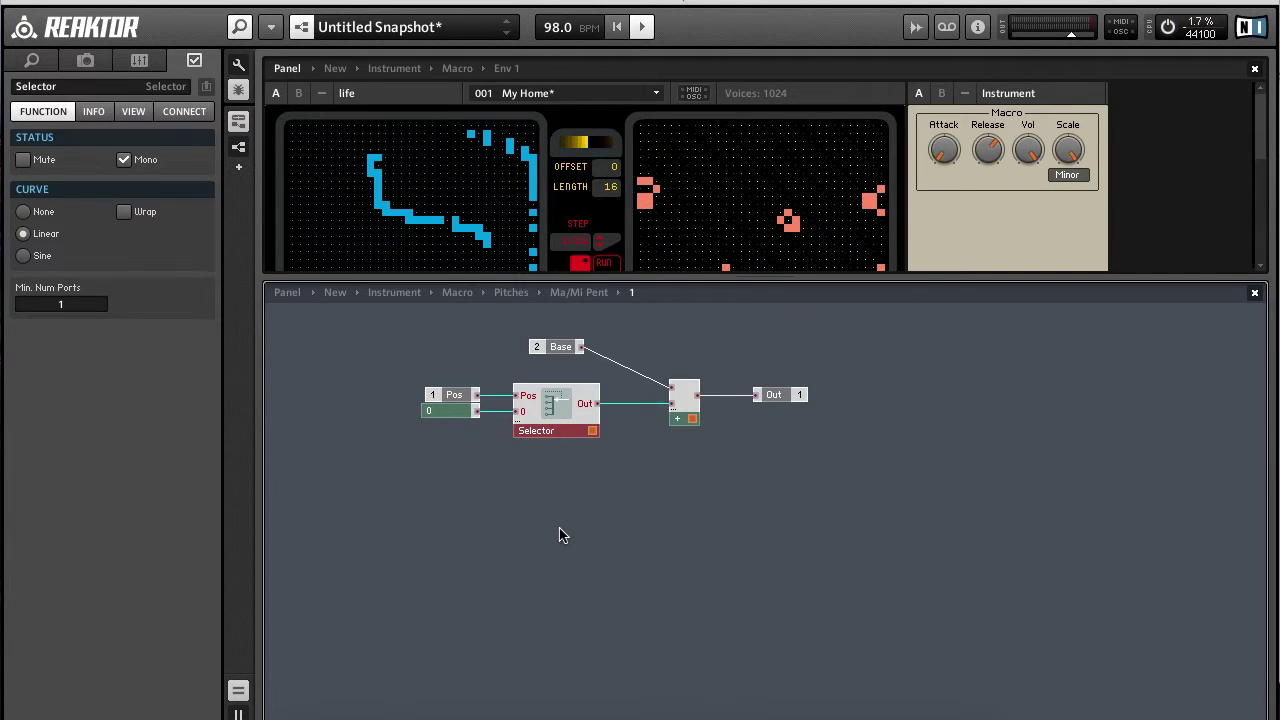
left_click_drag(500, 410, 517, 411)
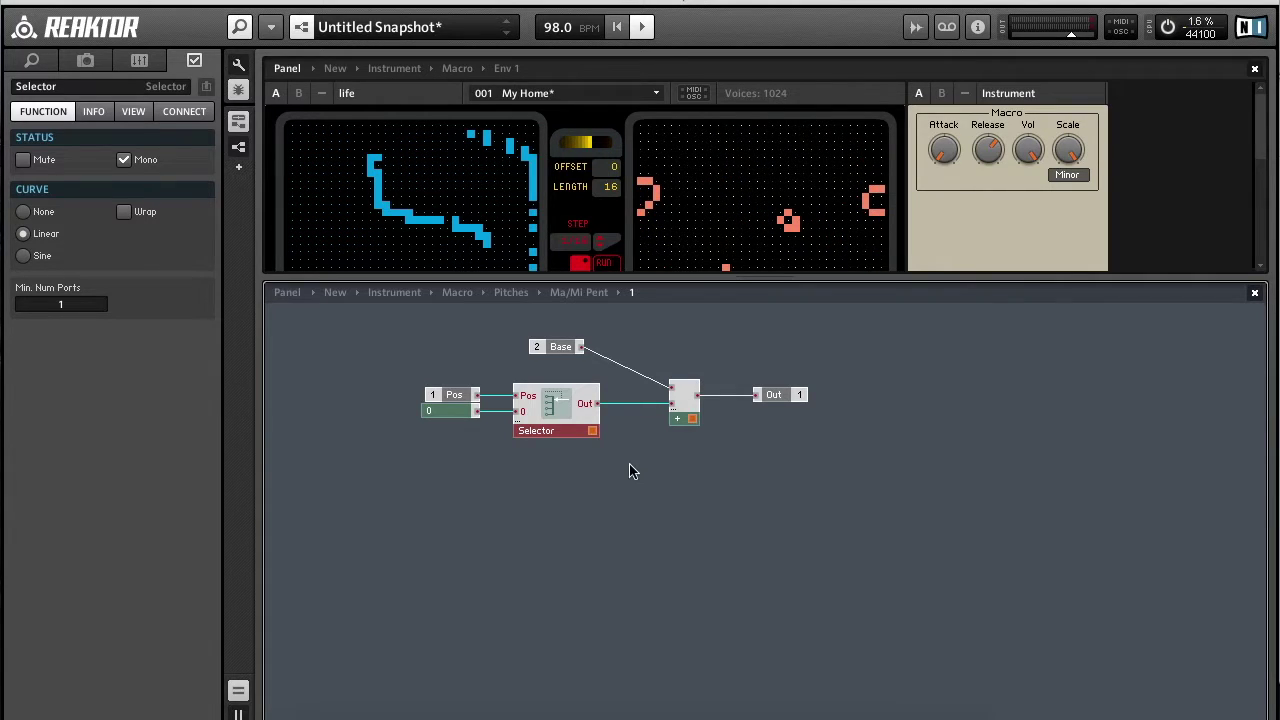
mouse_move(497, 416)
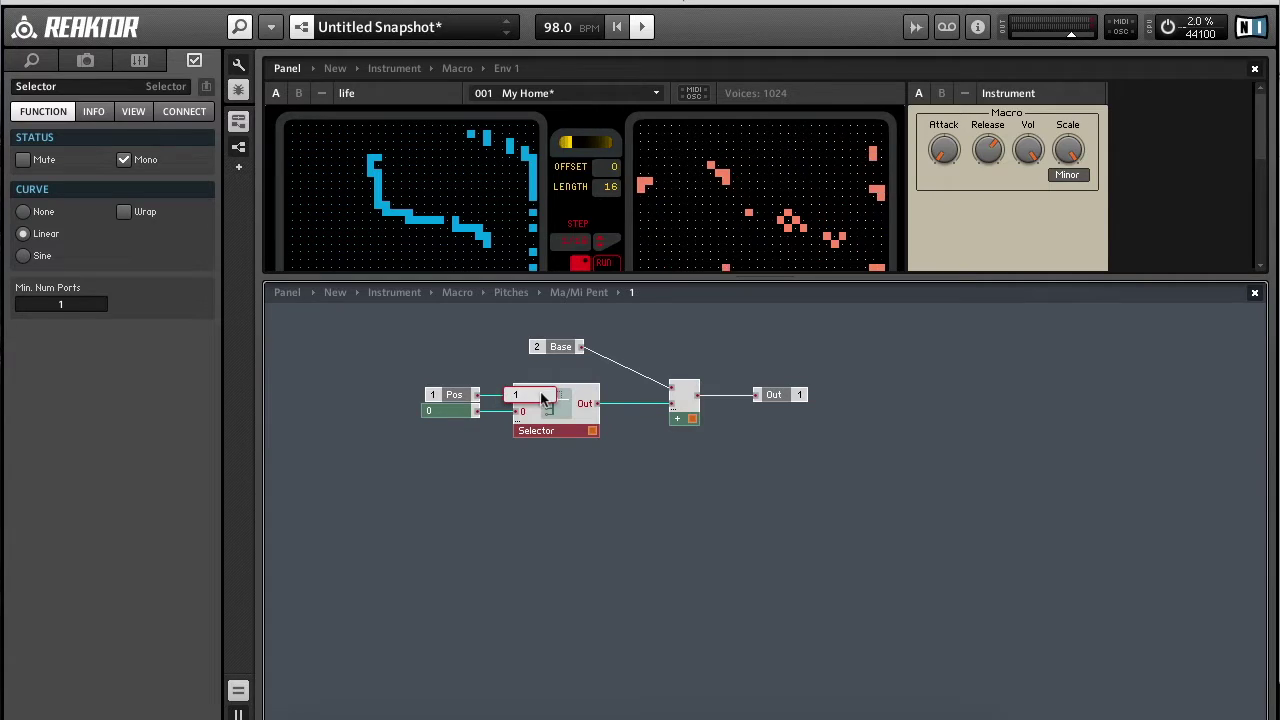
mouse_move(630, 412)
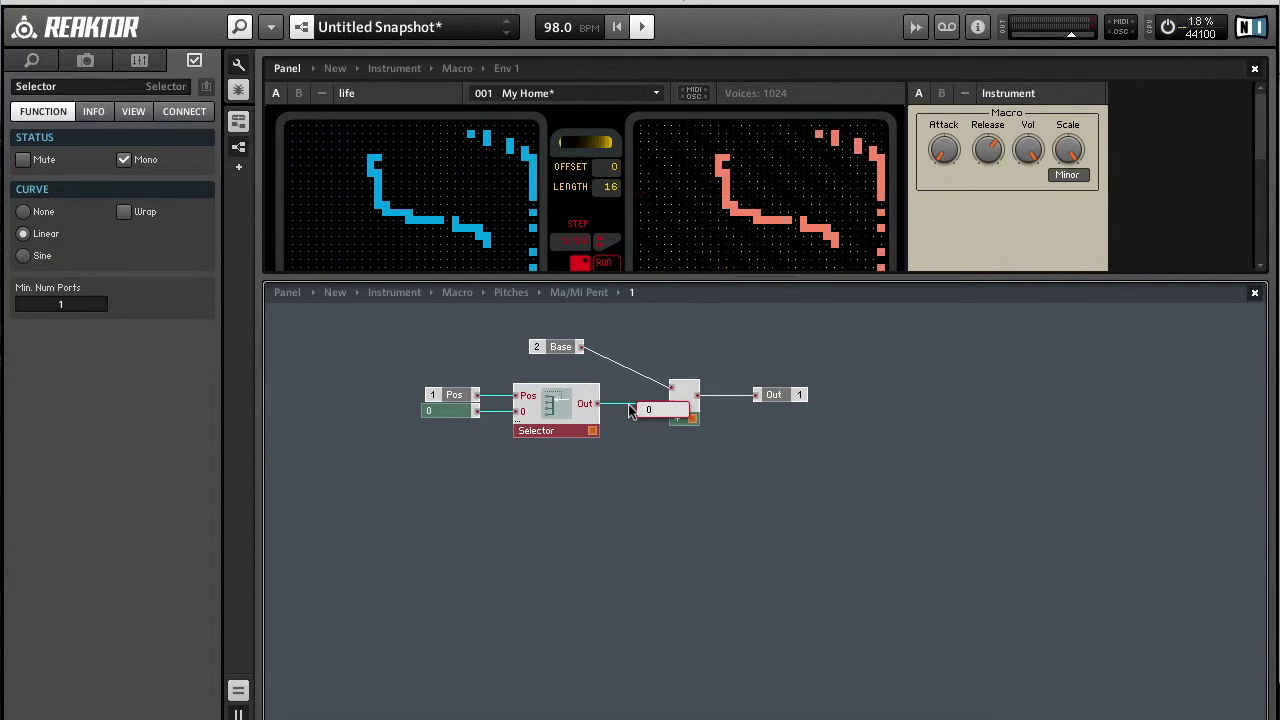
mouse_move(626, 369)
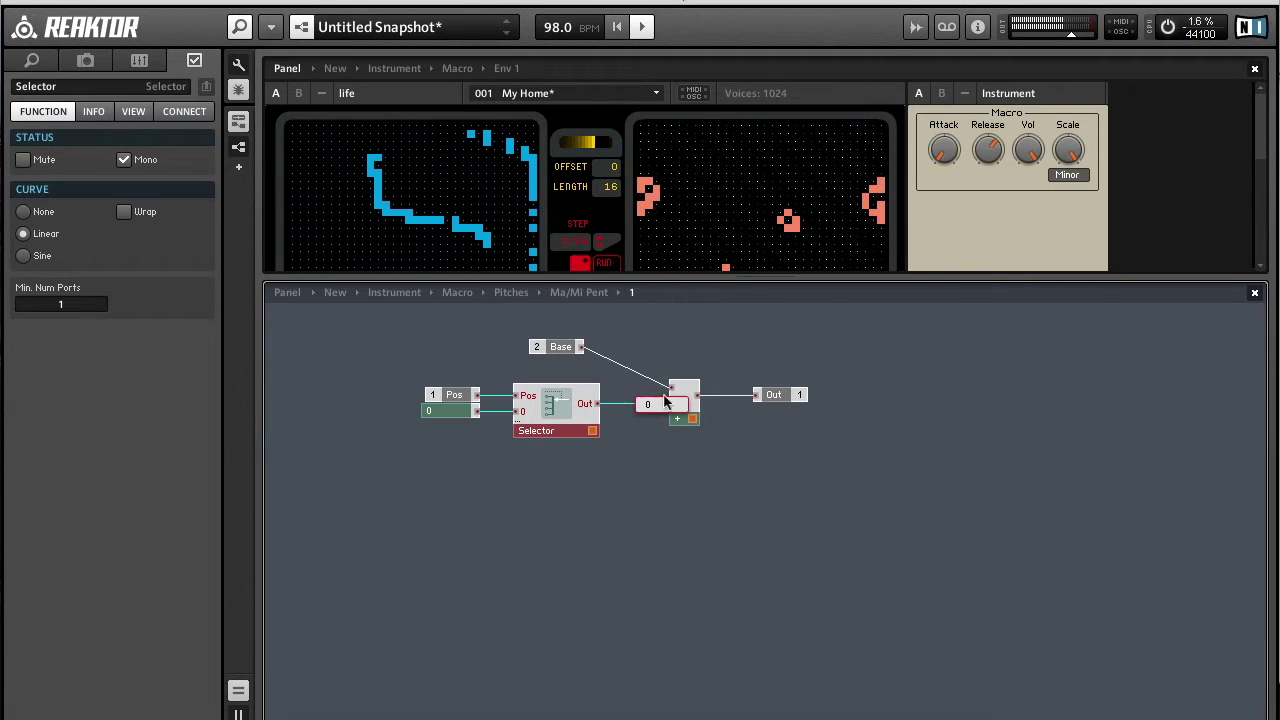
left_click(681, 476)
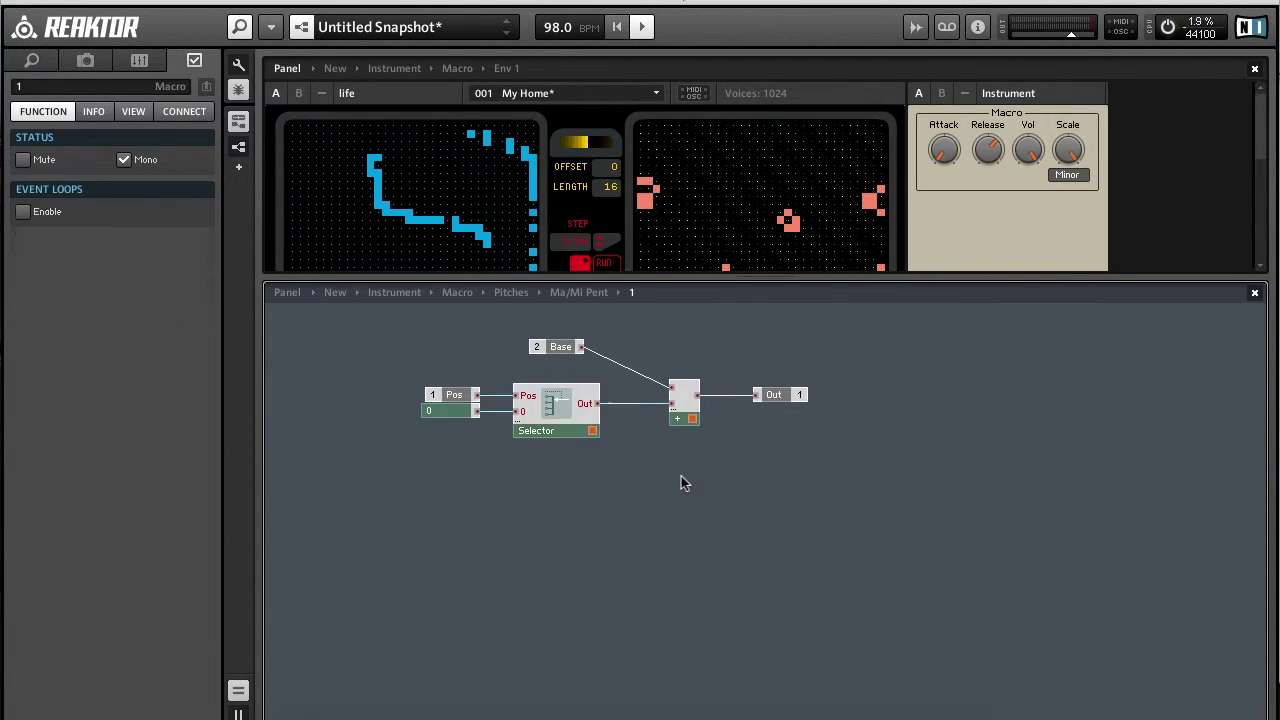
double_click(681, 476)
In pitch macro 4, move Base up and Out right, and set Scale to Major.
left_click(596, 544)
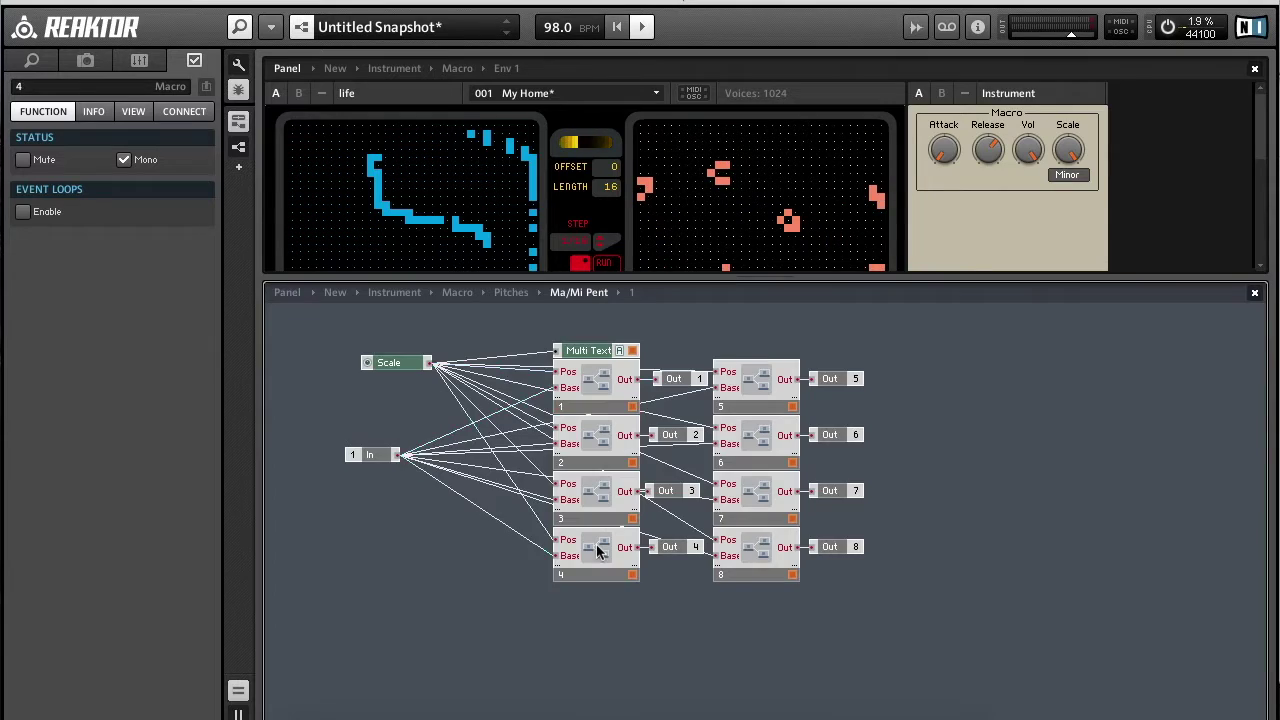
double_click(596, 544)
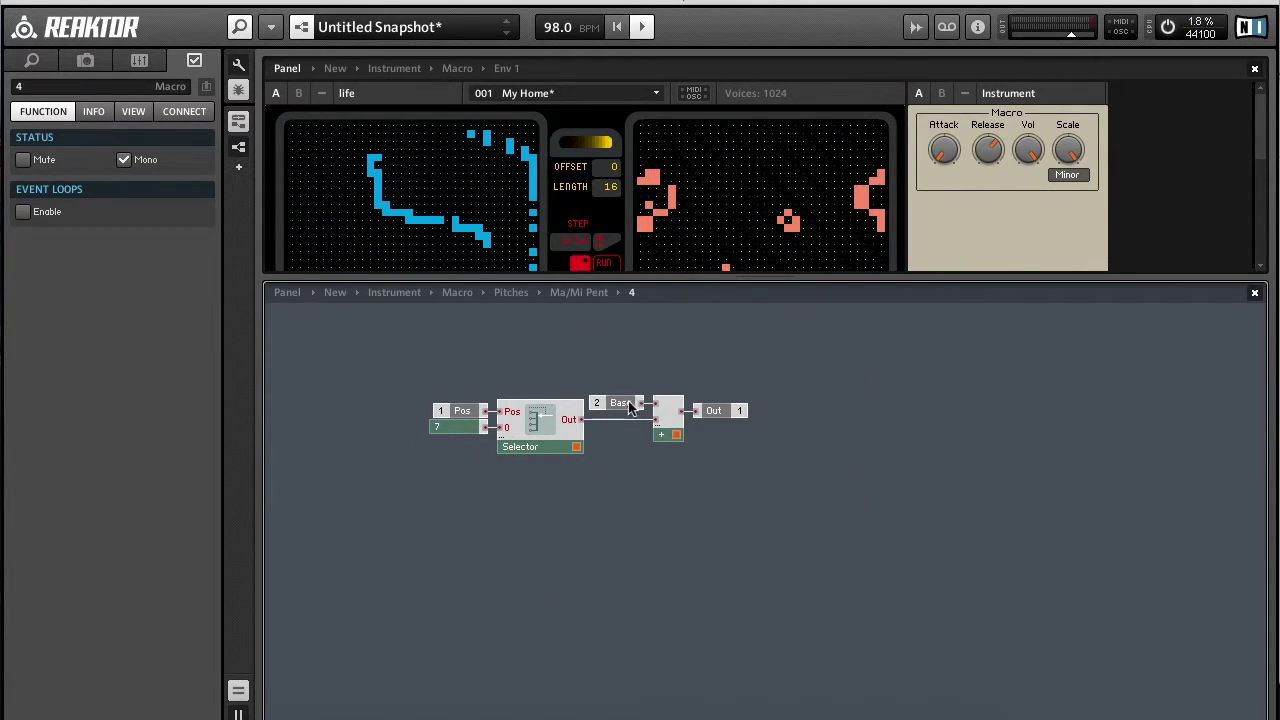
left_click_drag(622, 403, 602, 375)
mouse_move(633, 386)
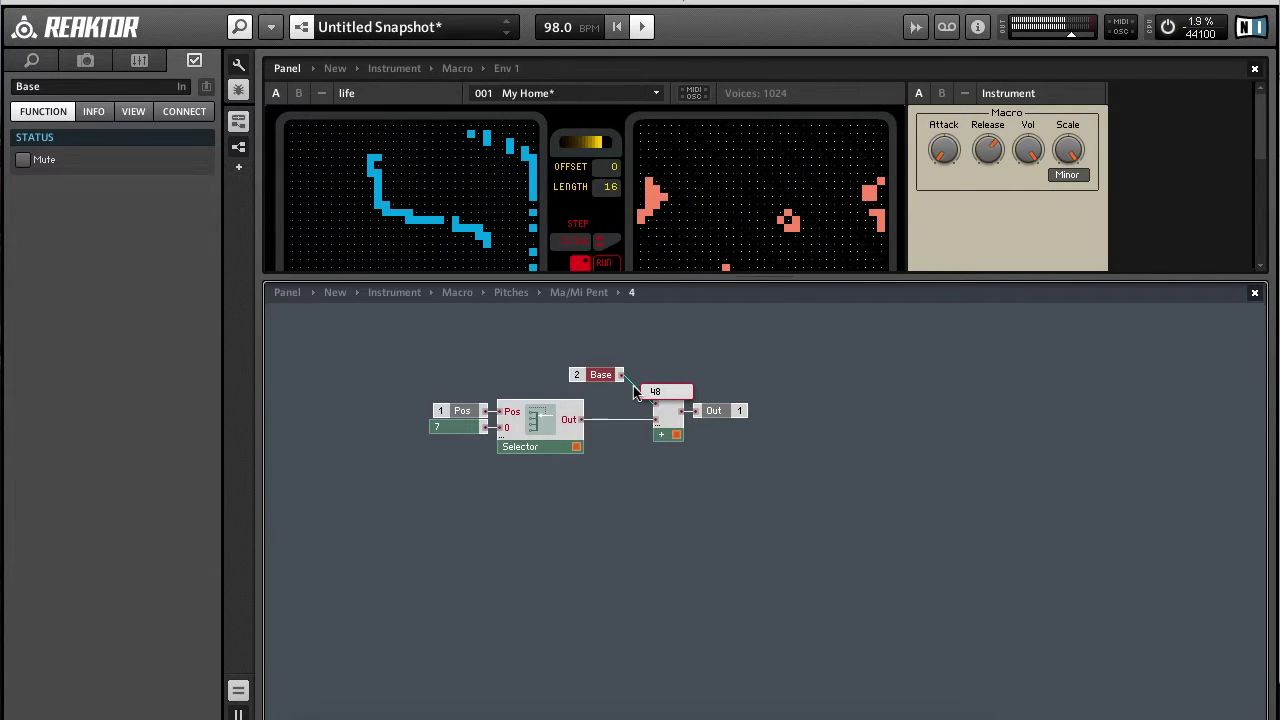
mouse_move(630, 421)
left_click_drag(702, 412, 766, 414)
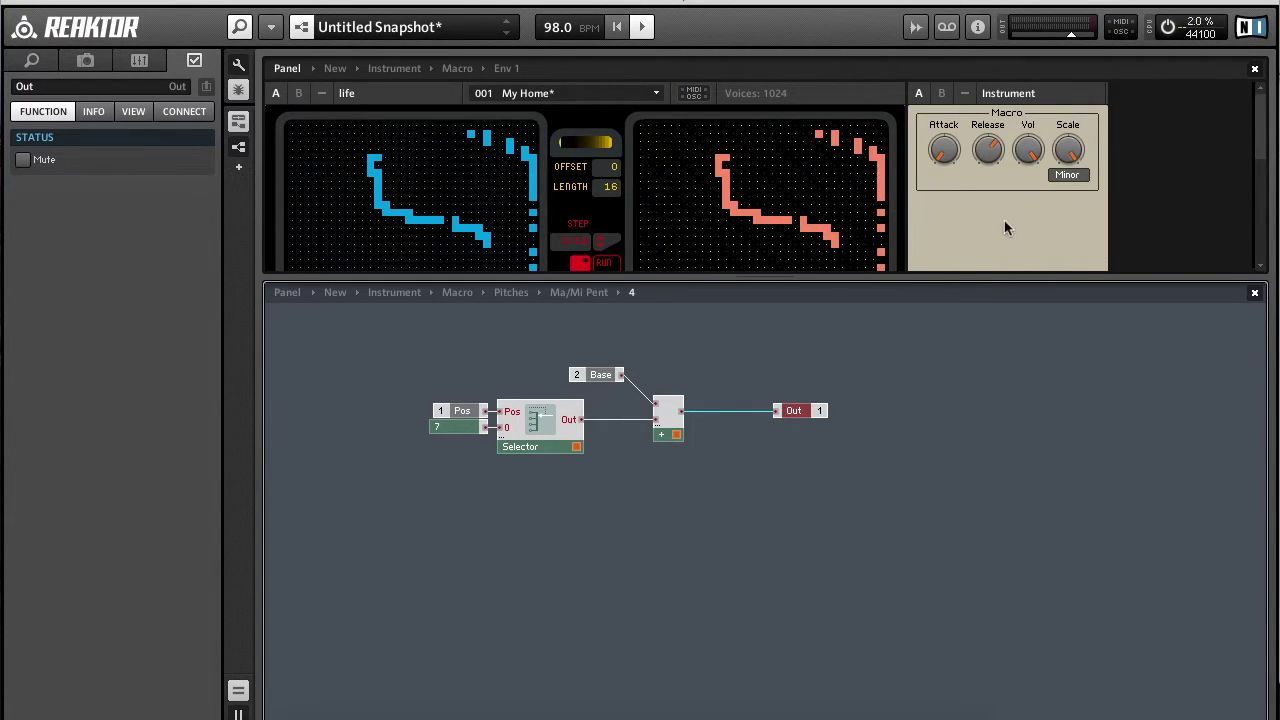
left_click(1068, 150)
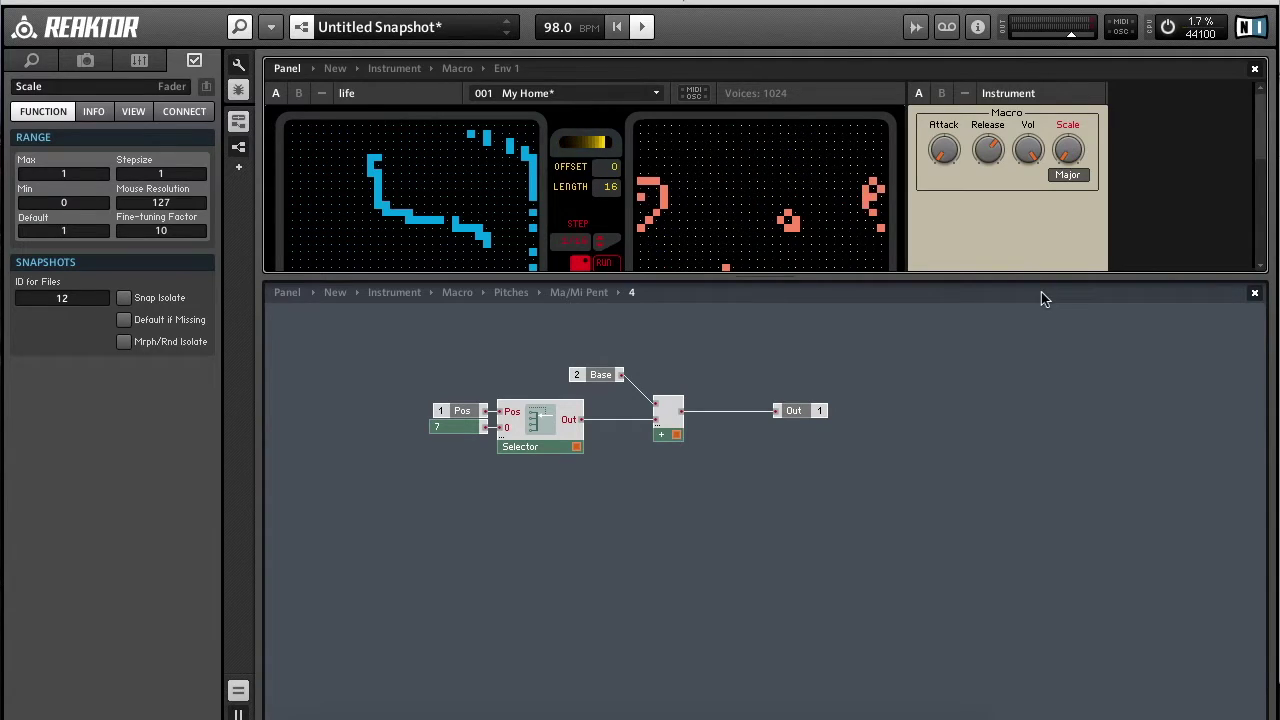
double_click(852, 520)
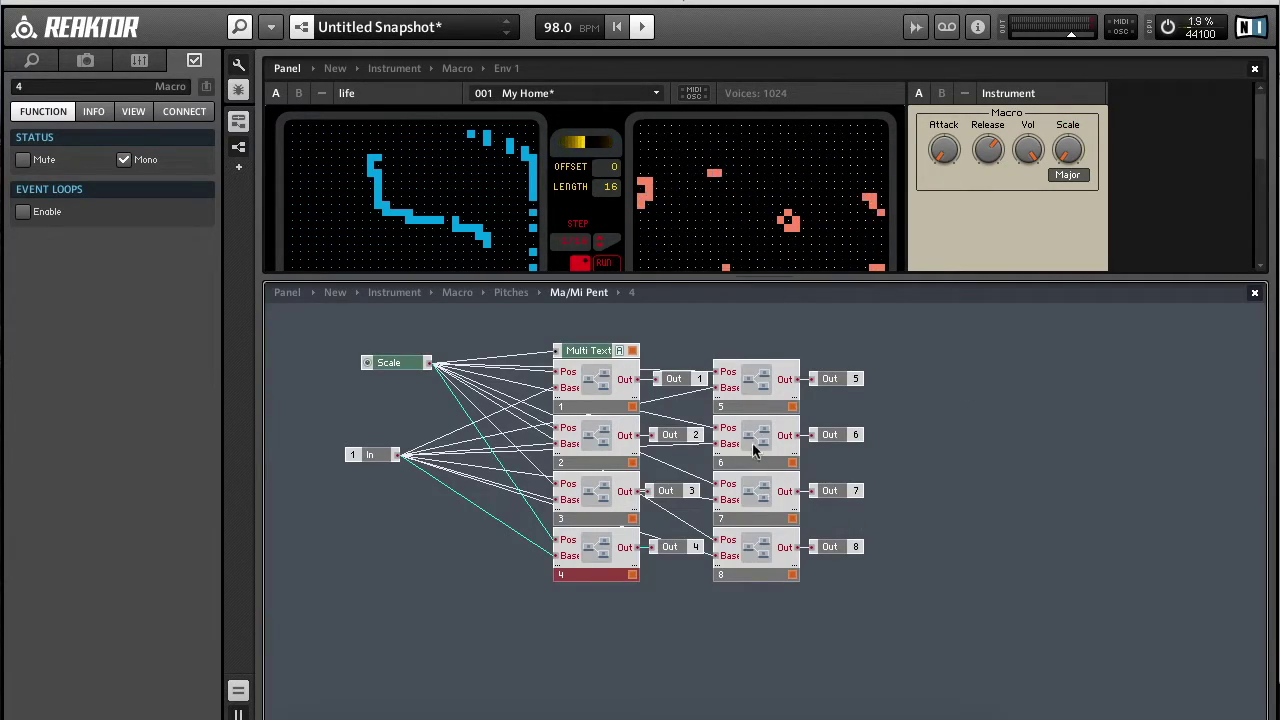
In pitch macro 6, move the Base module upward and return to Ma/Mi Pent.
double_click(752, 440)
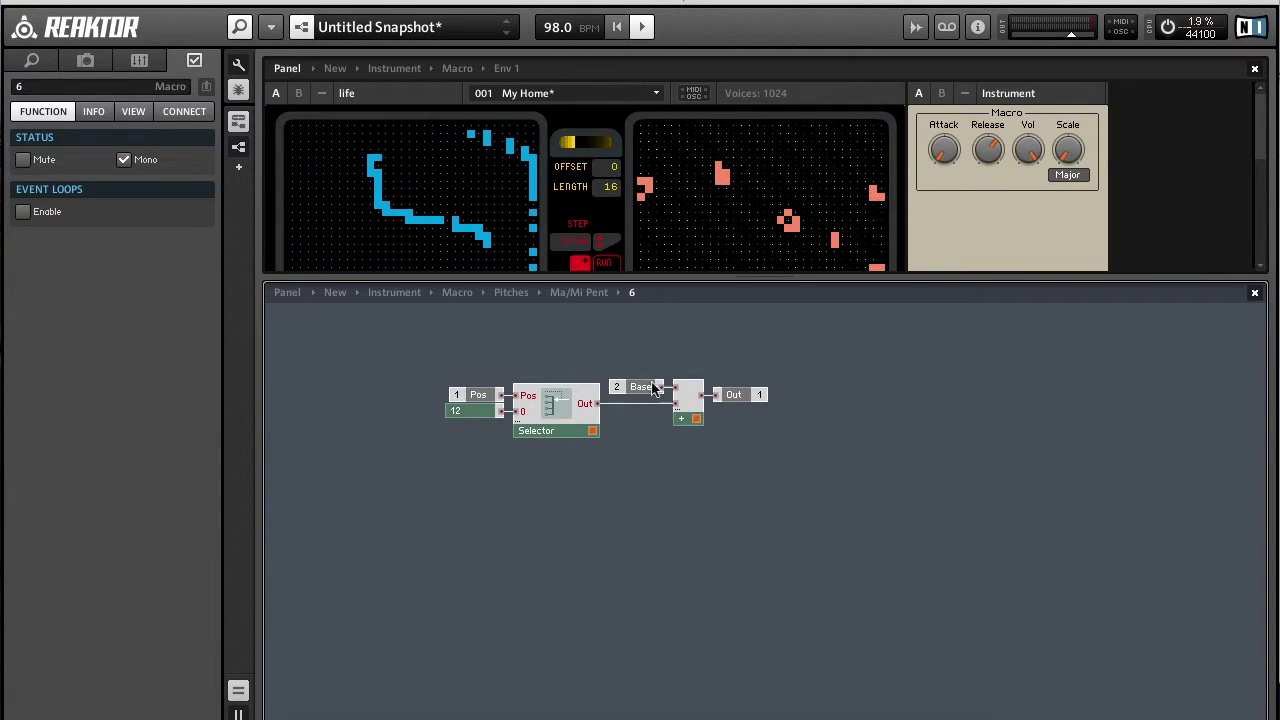
left_click_drag(645, 387, 633, 327)
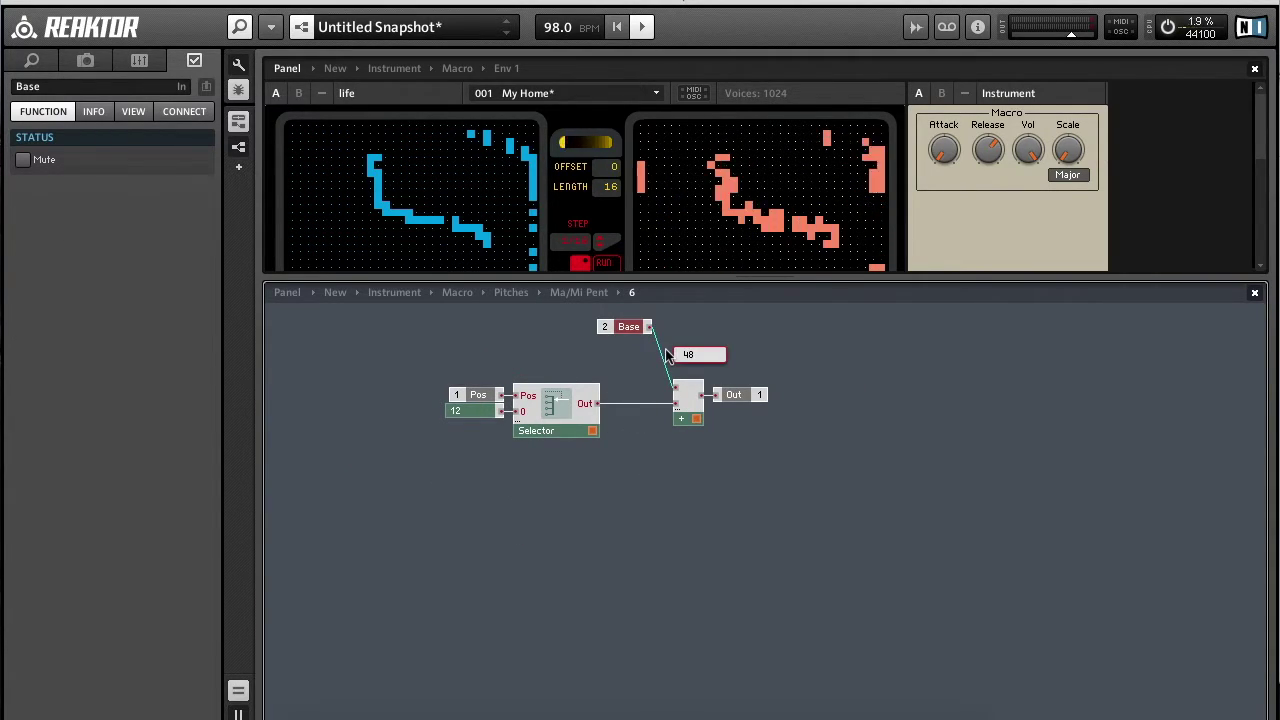
mouse_move(625, 412)
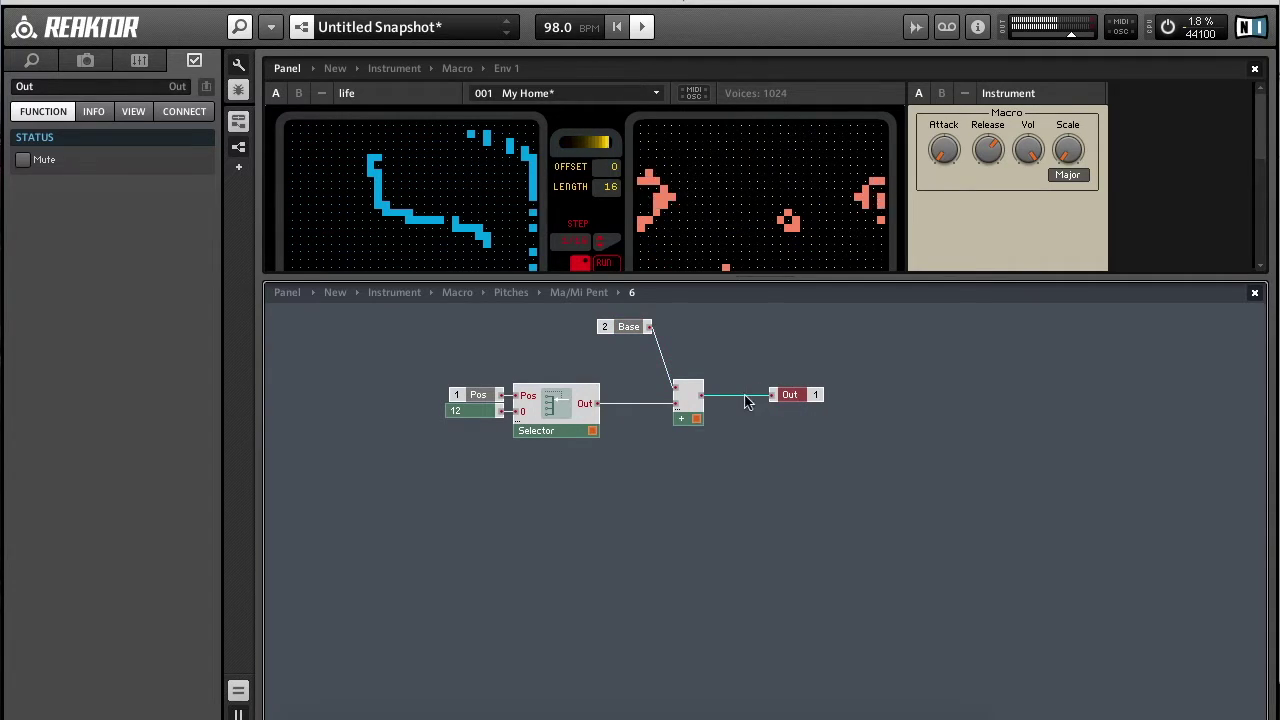
double_click(741, 462)
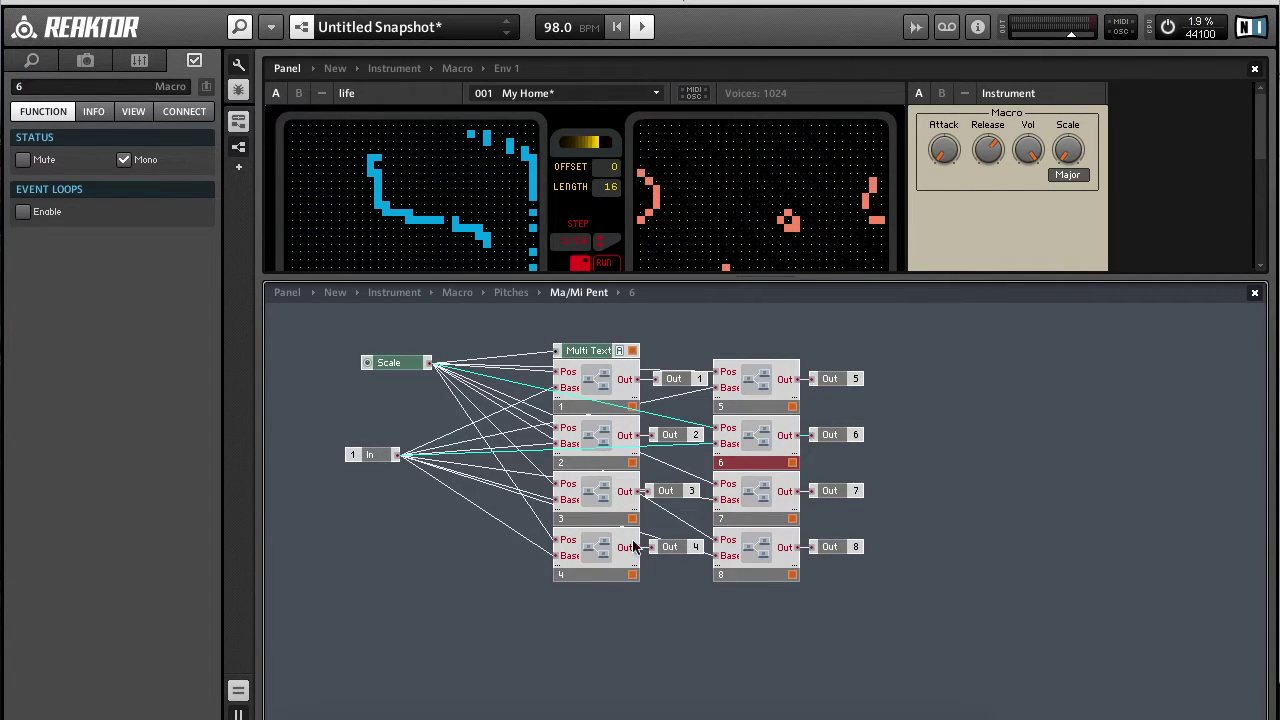
In pitch macro 2, toggle Scale between Major and Minor to see the interval change between 2 and 3.
left_click(1078, 148)
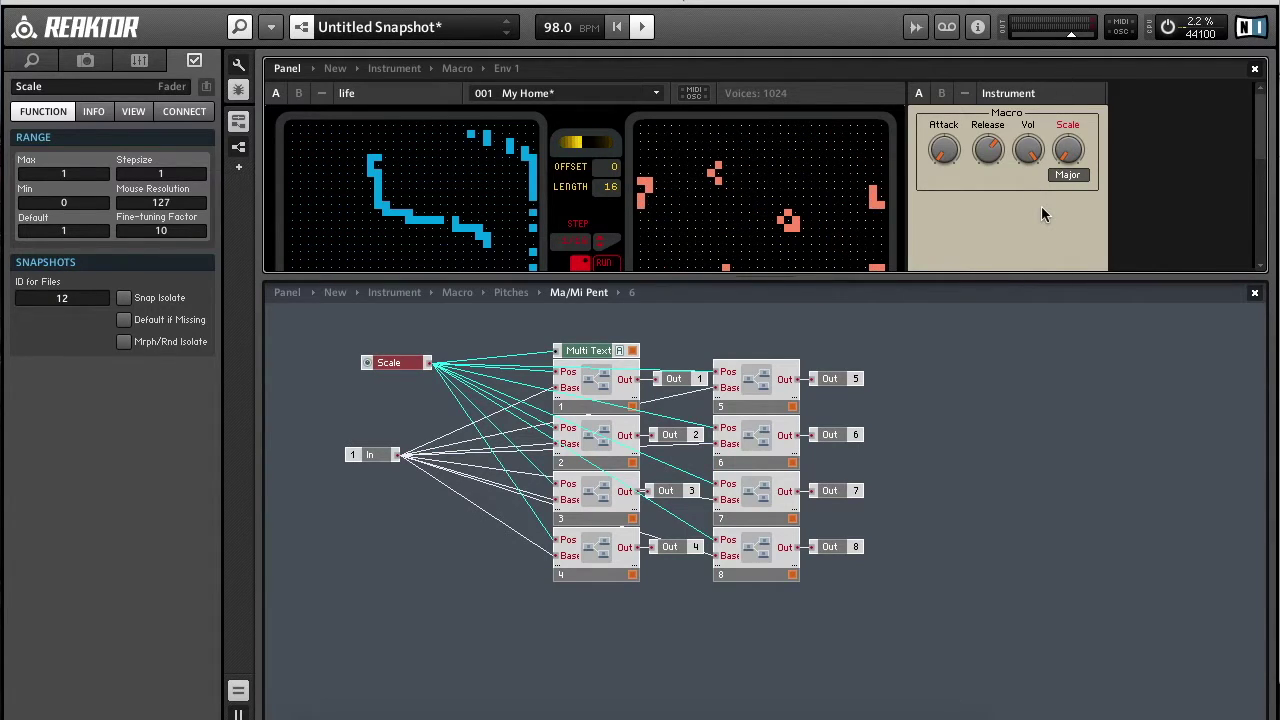
double_click(592, 453)
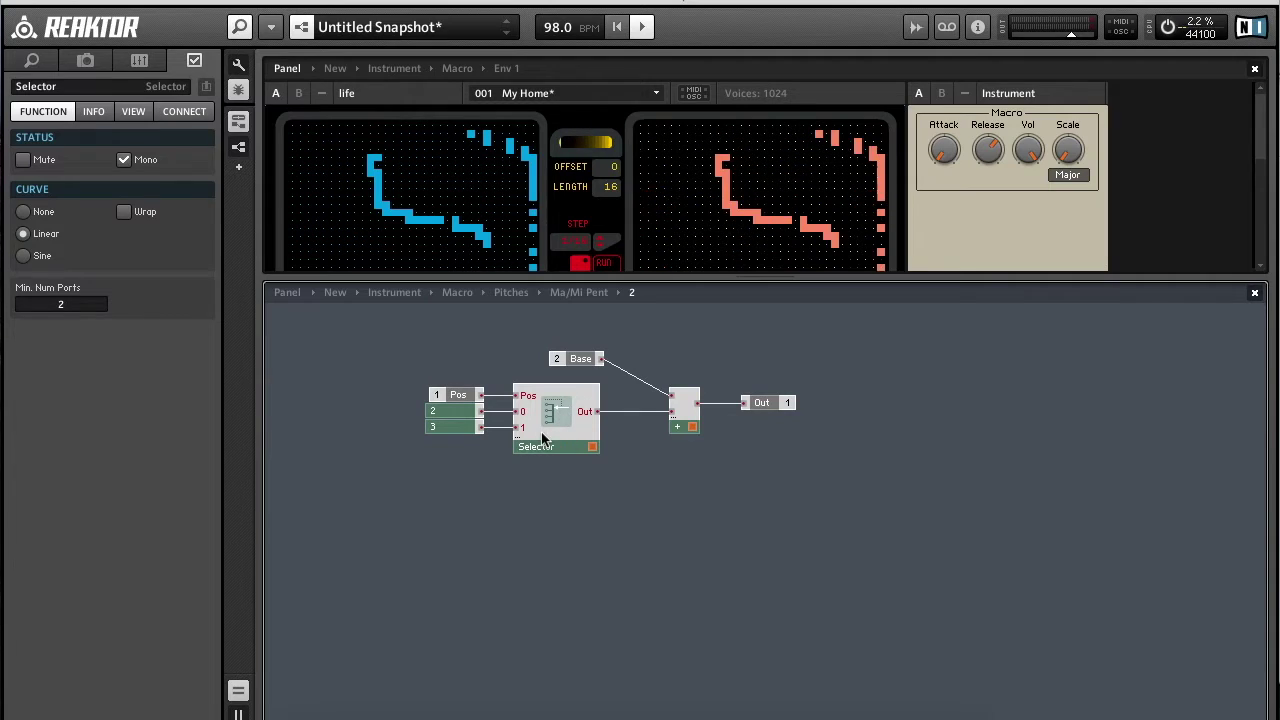
left_click(449, 414)
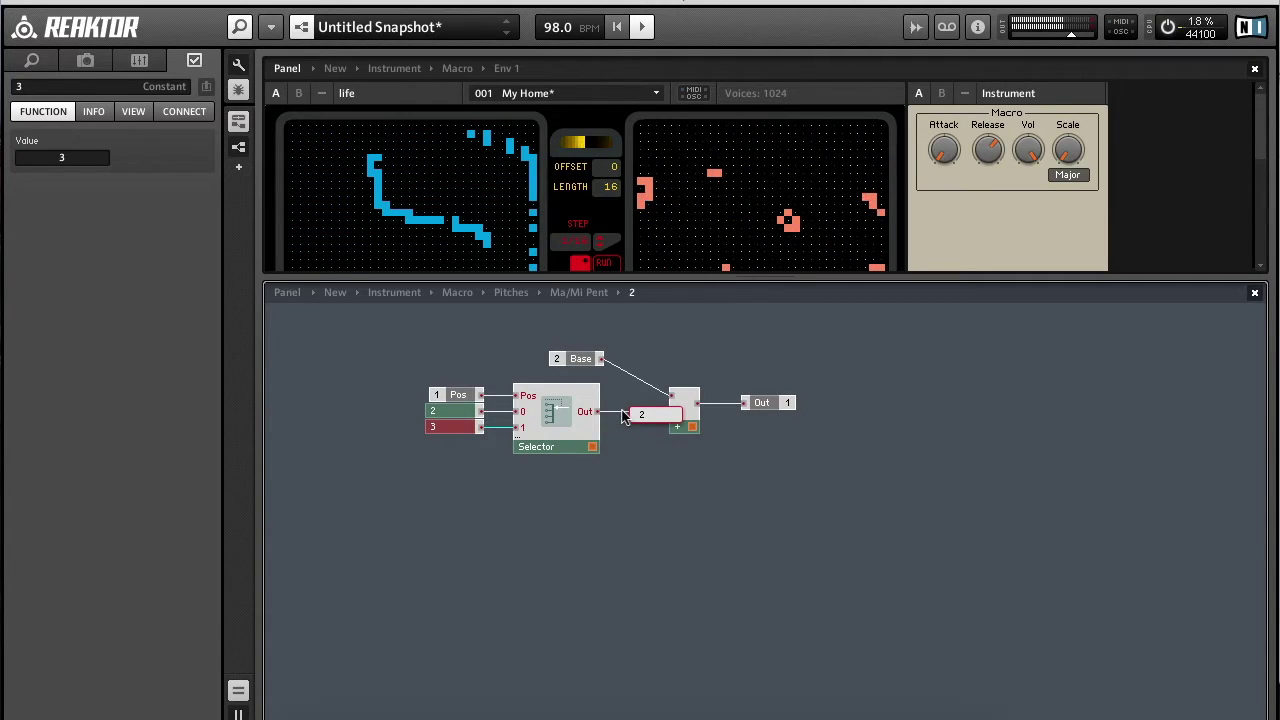
left_click_drag(1068, 148, 1068, 140)
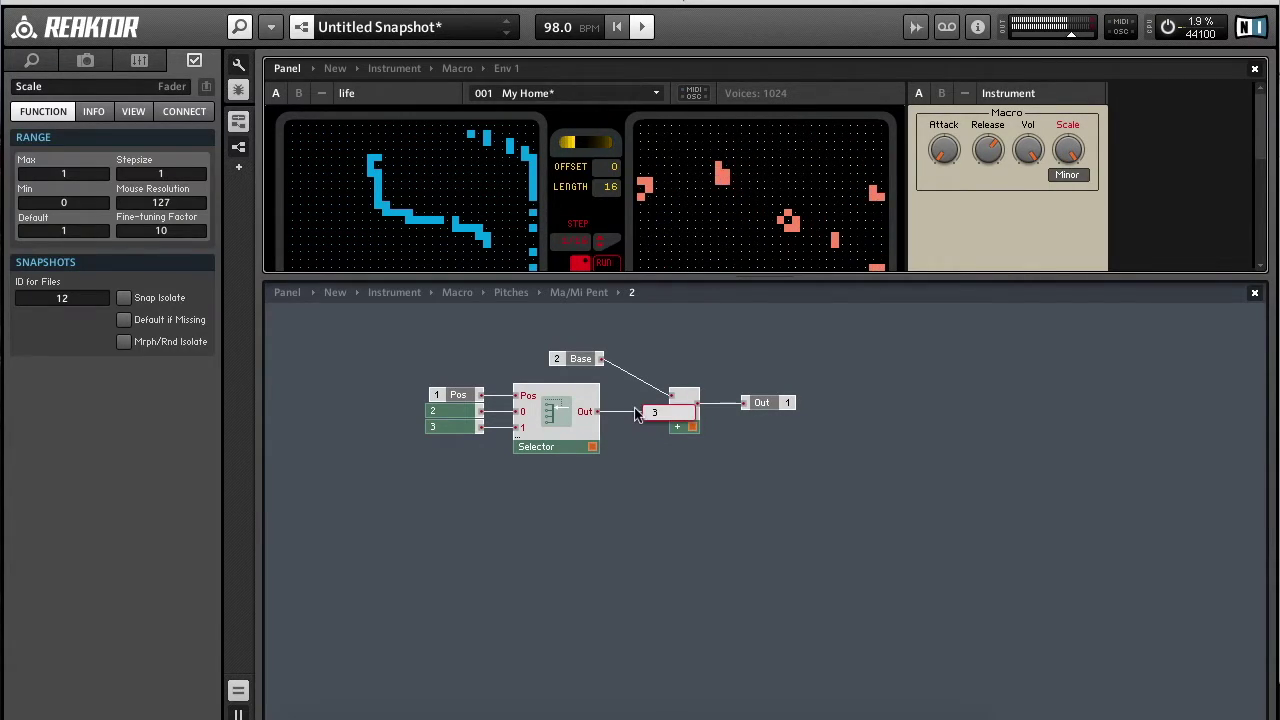
left_click_drag(1070, 148, 1070, 156)
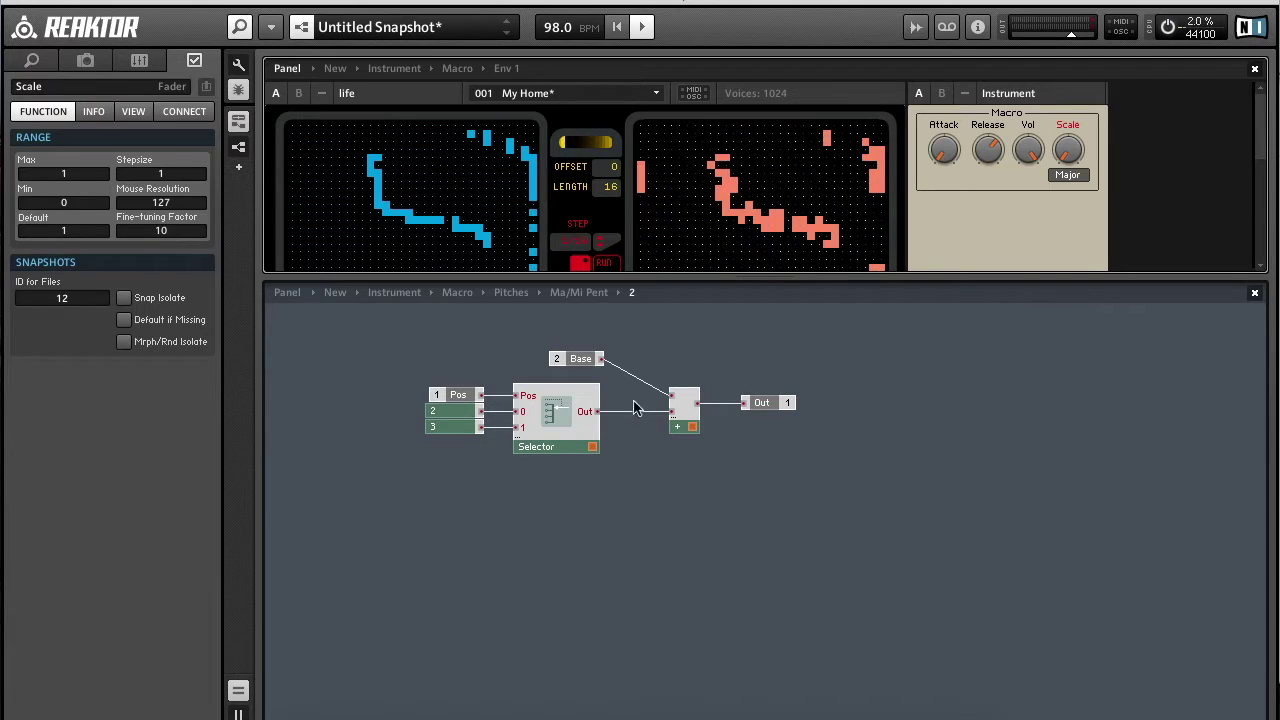
mouse_move(638, 387)
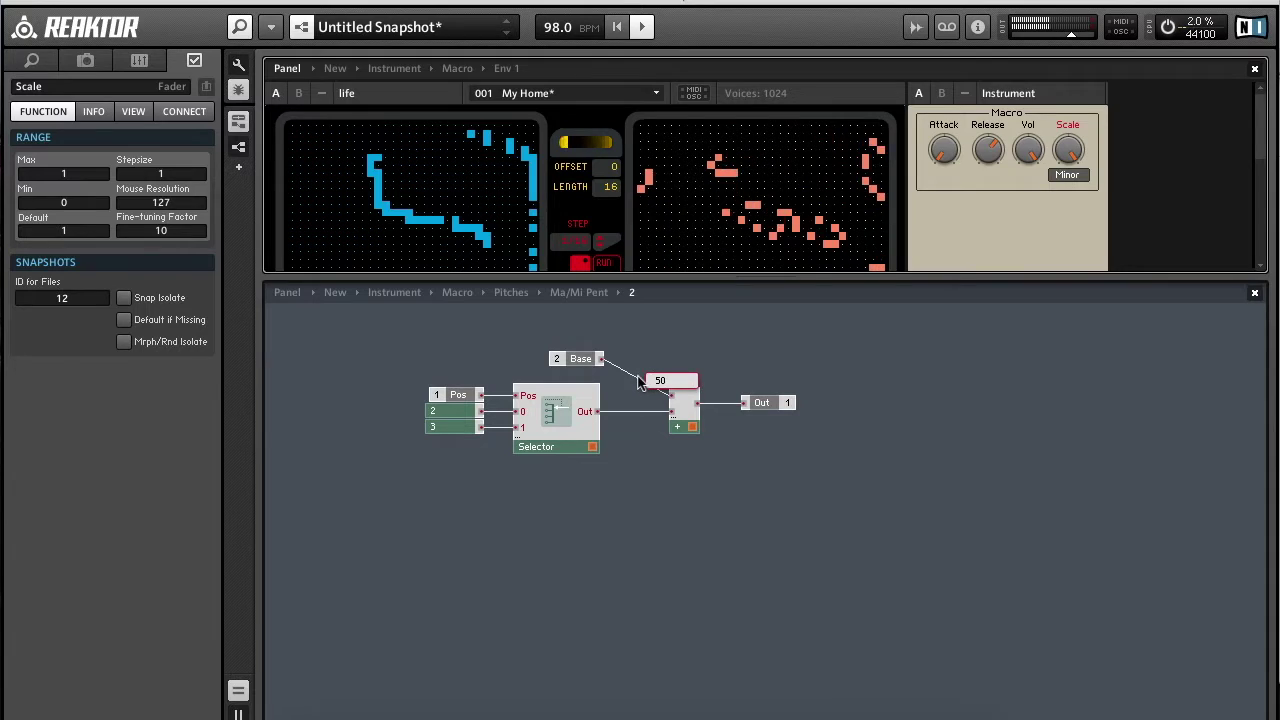
Step into voice macros 3, 5, 7 and 8 in turn, returning to Ma/Mi Pent each time.
double_click(877, 434)
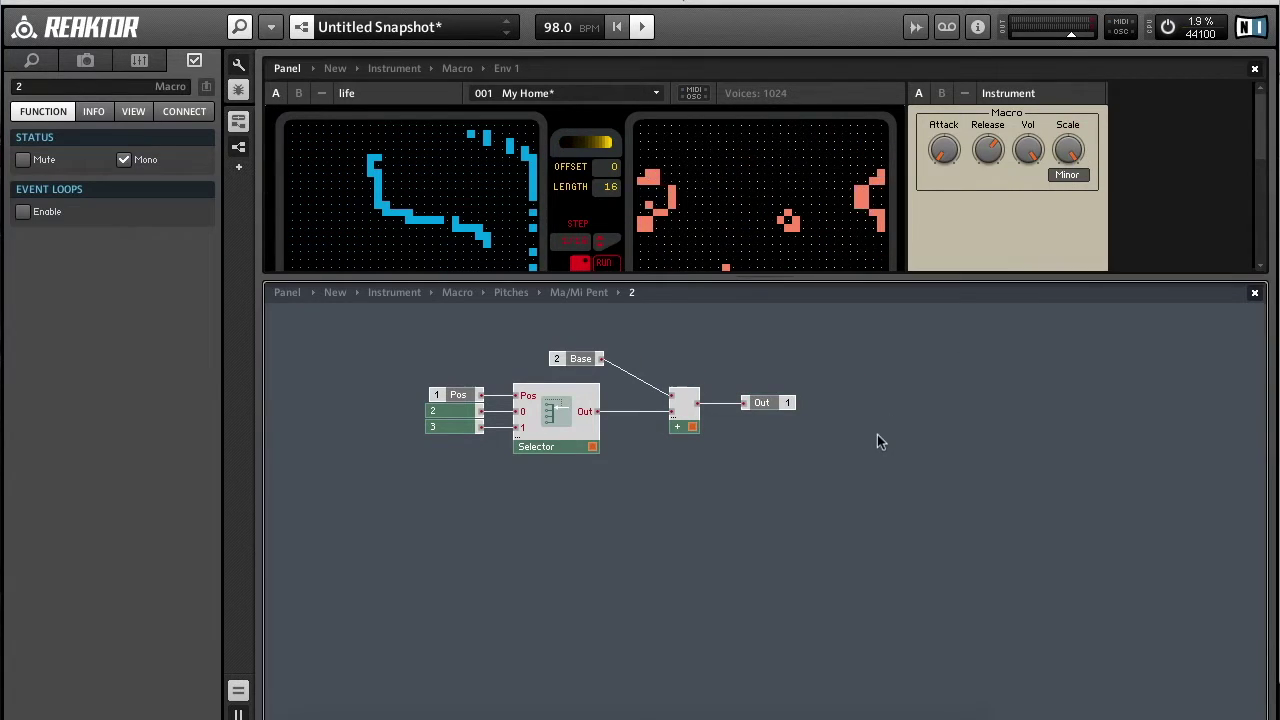
double_click(598, 488)
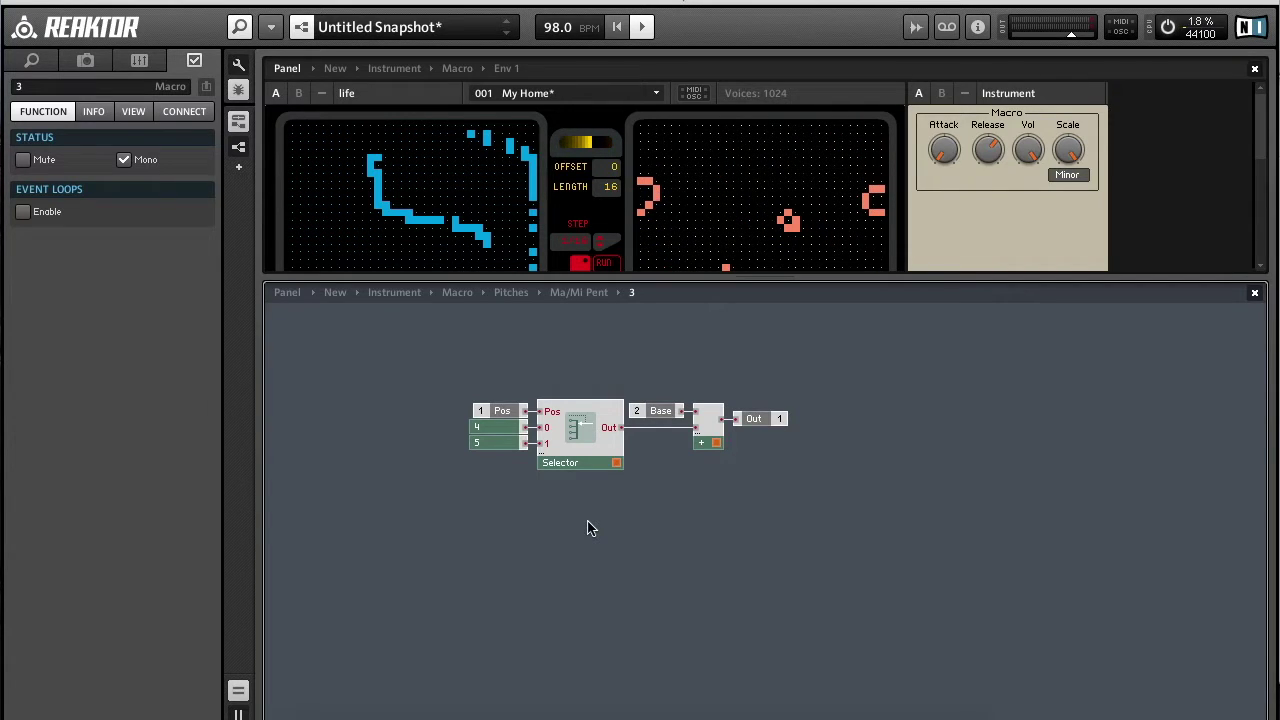
double_click(588, 528)
double_click(761, 376)
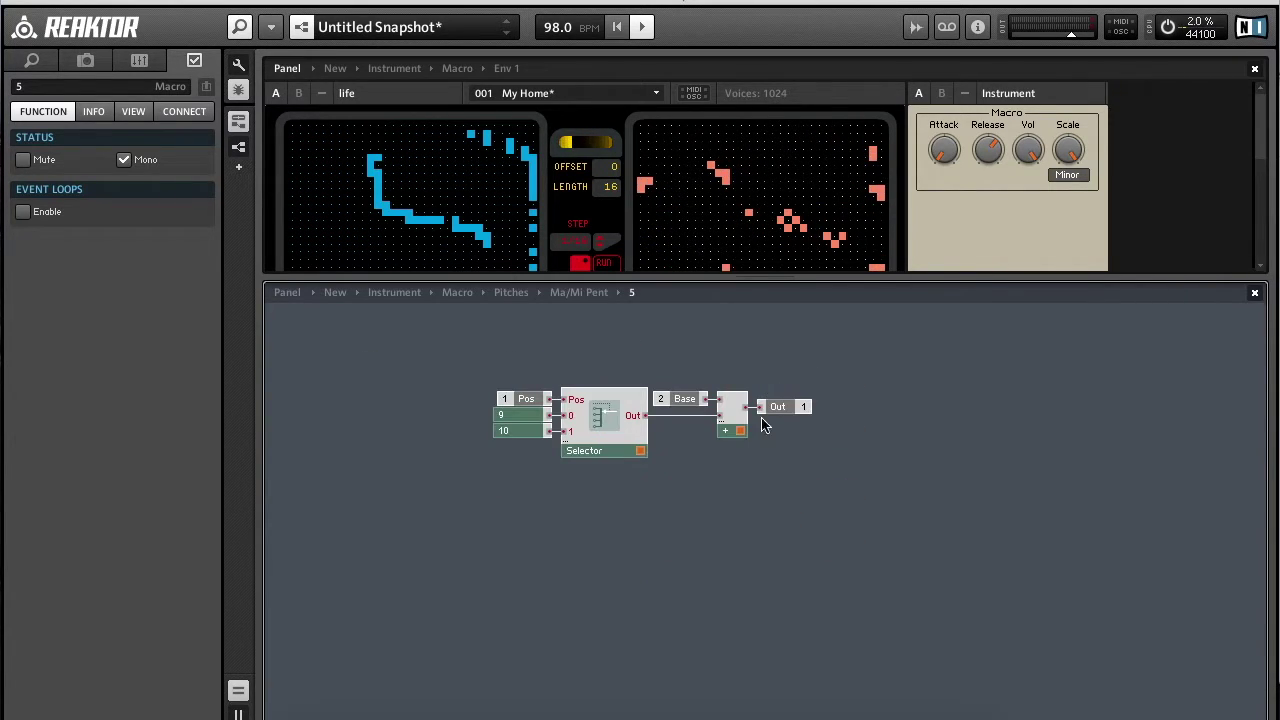
double_click(705, 535)
double_click(748, 495)
double_click(734, 526)
left_click(743, 555)
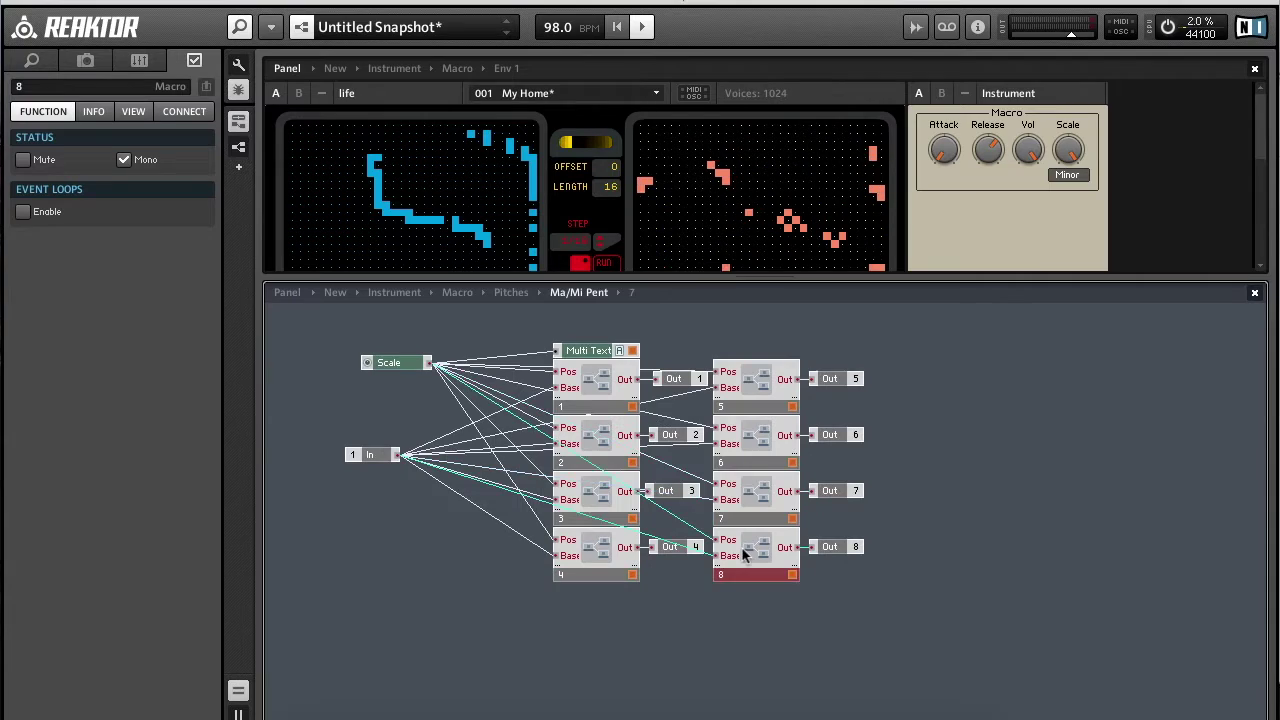
double_click(743, 555)
double_click(750, 568)
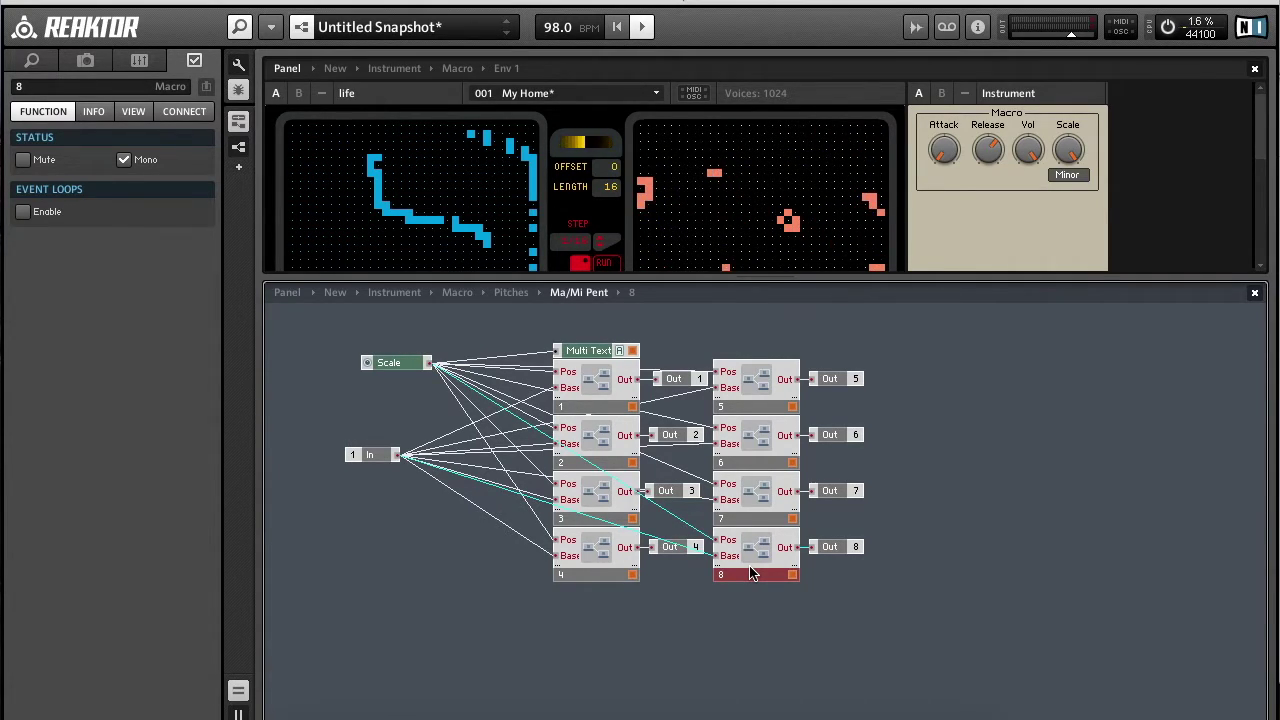
Switch the Scale from Minor to Major and enlarge the Life sequencer panel.
left_click(790, 621)
left_click(1070, 158)
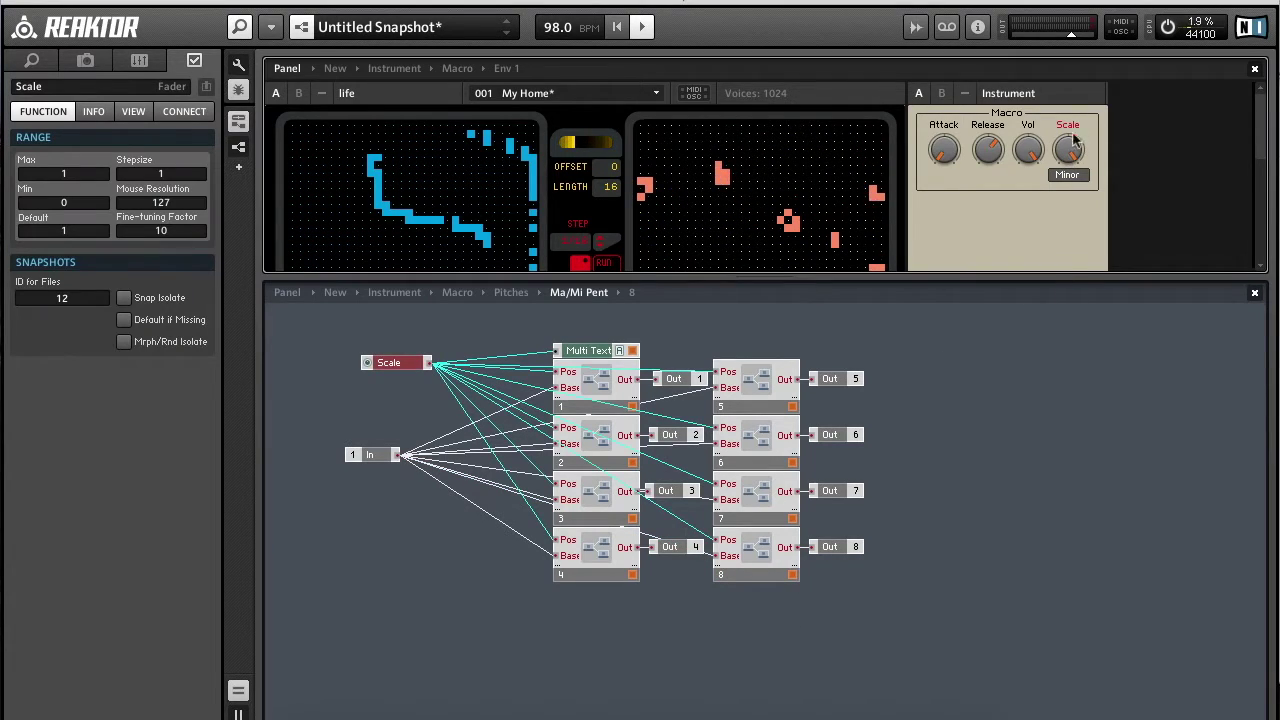
left_click_drag(1064, 143, 1054, 277)
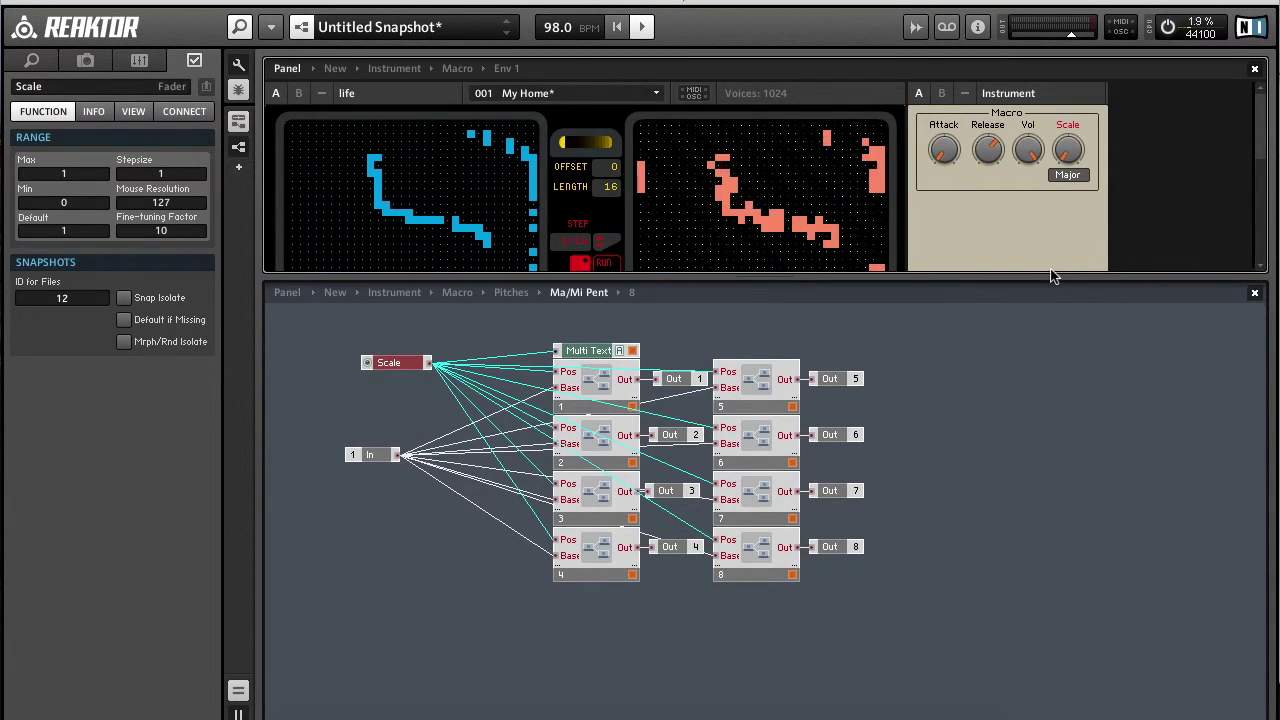
left_click(1032, 439)
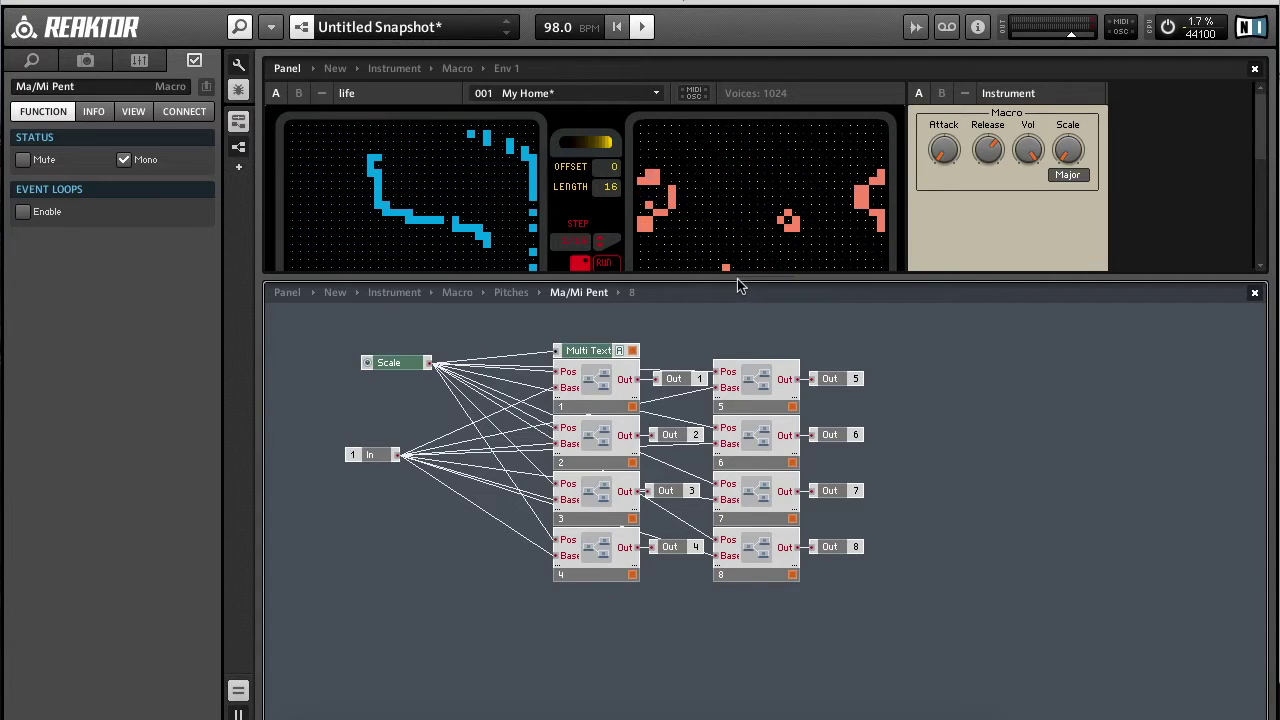
left_click_drag(737, 279, 737, 410)
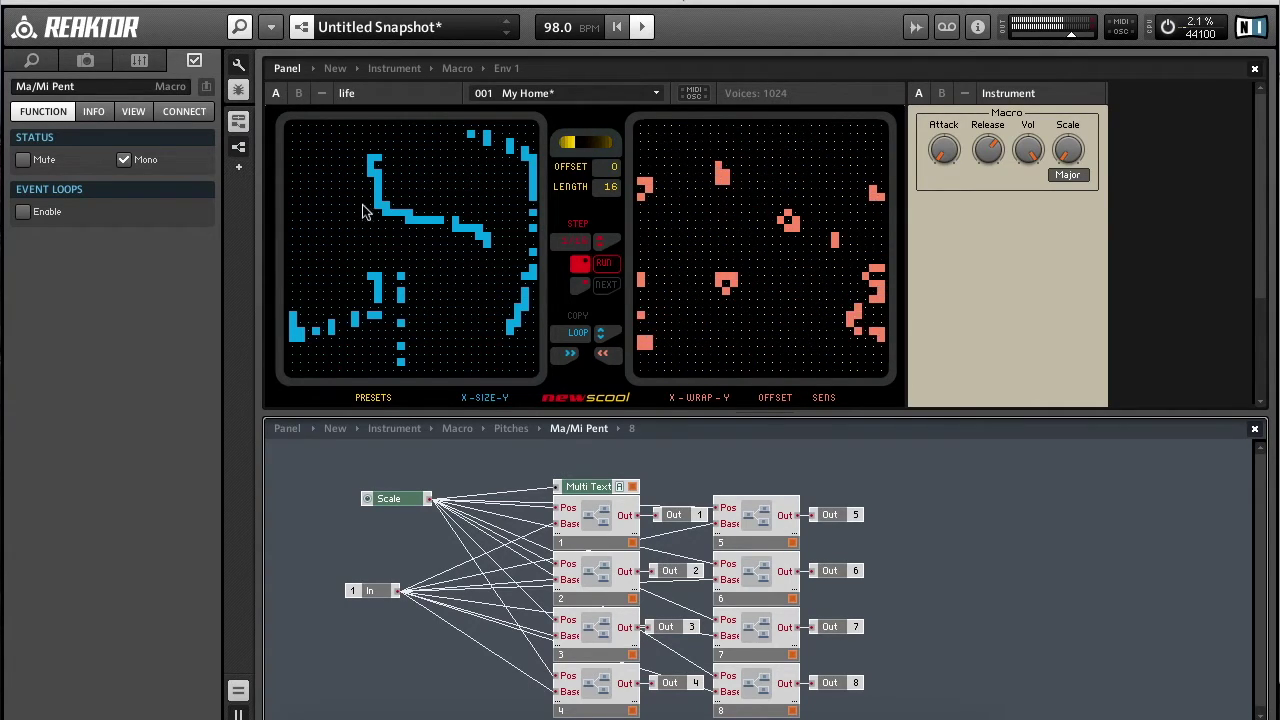
Draw a few blue cell paths on the left Life grid, then clear it.
left_click(331, 168)
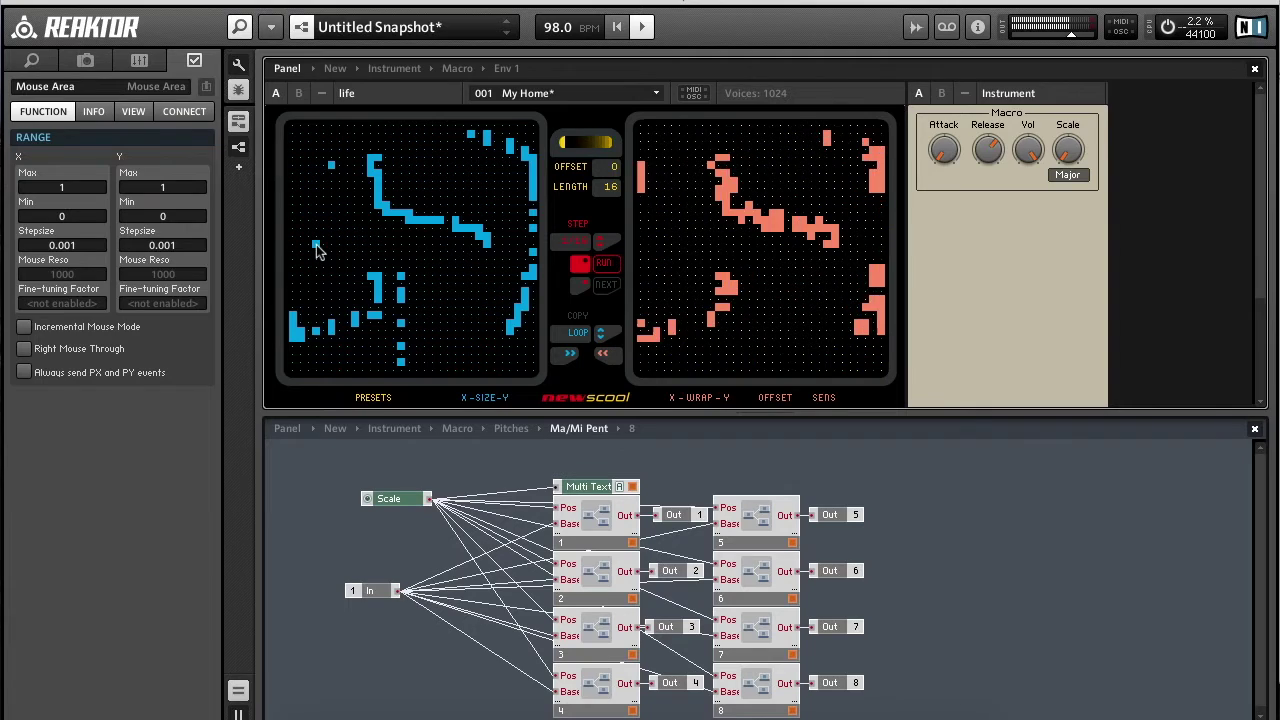
mouse_move(316, 244)
left_mouse_down()
mouse_move(321, 192)
mouse_move(358, 255)
left_mouse_up()
left_click_drag(423, 194, 451, 360)
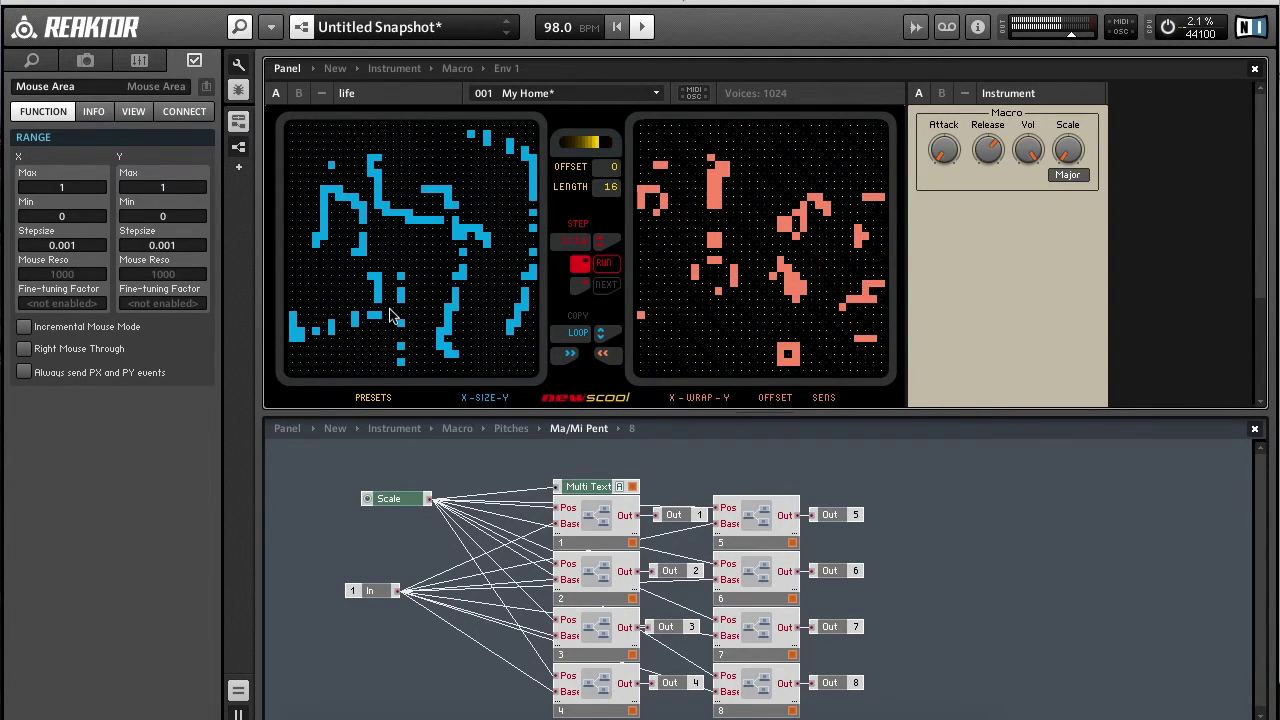
scroll(393, 340, "down", 2)
left_click(356, 366)
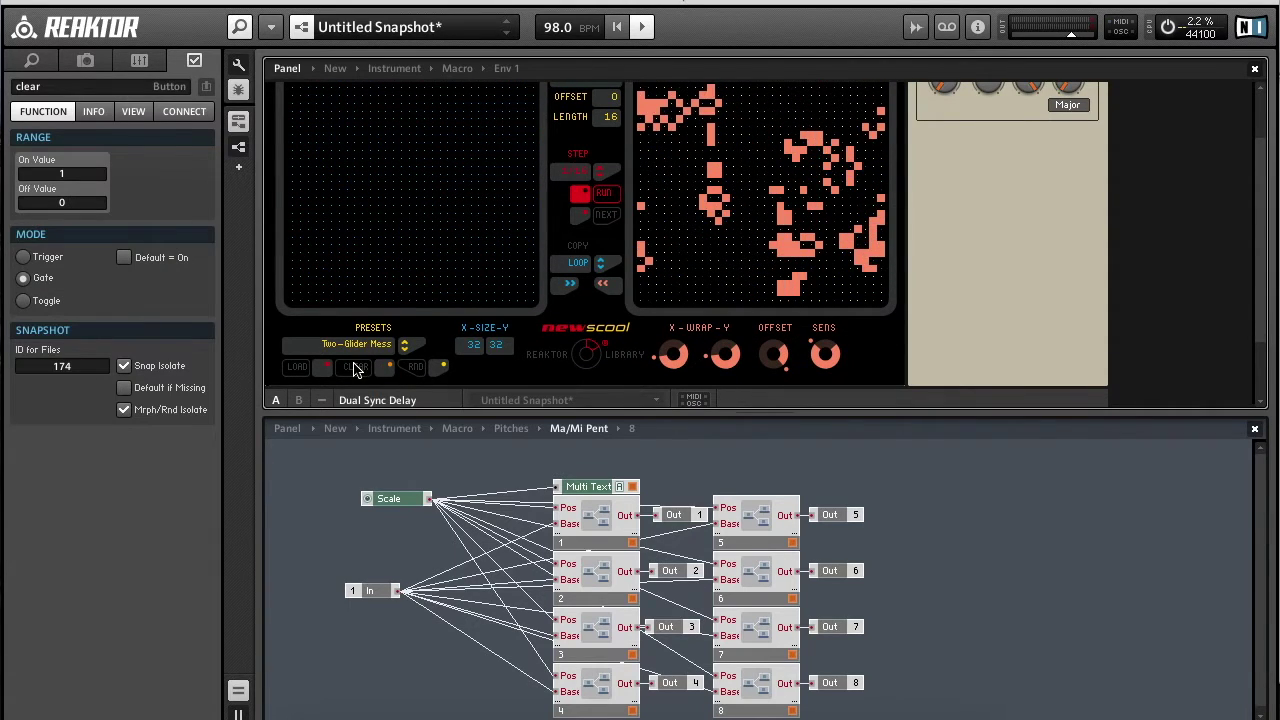
Draw a new diagonal cell path and a column of cells down the grid's right side.
scroll(423, 253, "up", 1)
scroll(423, 253, "up", 2)
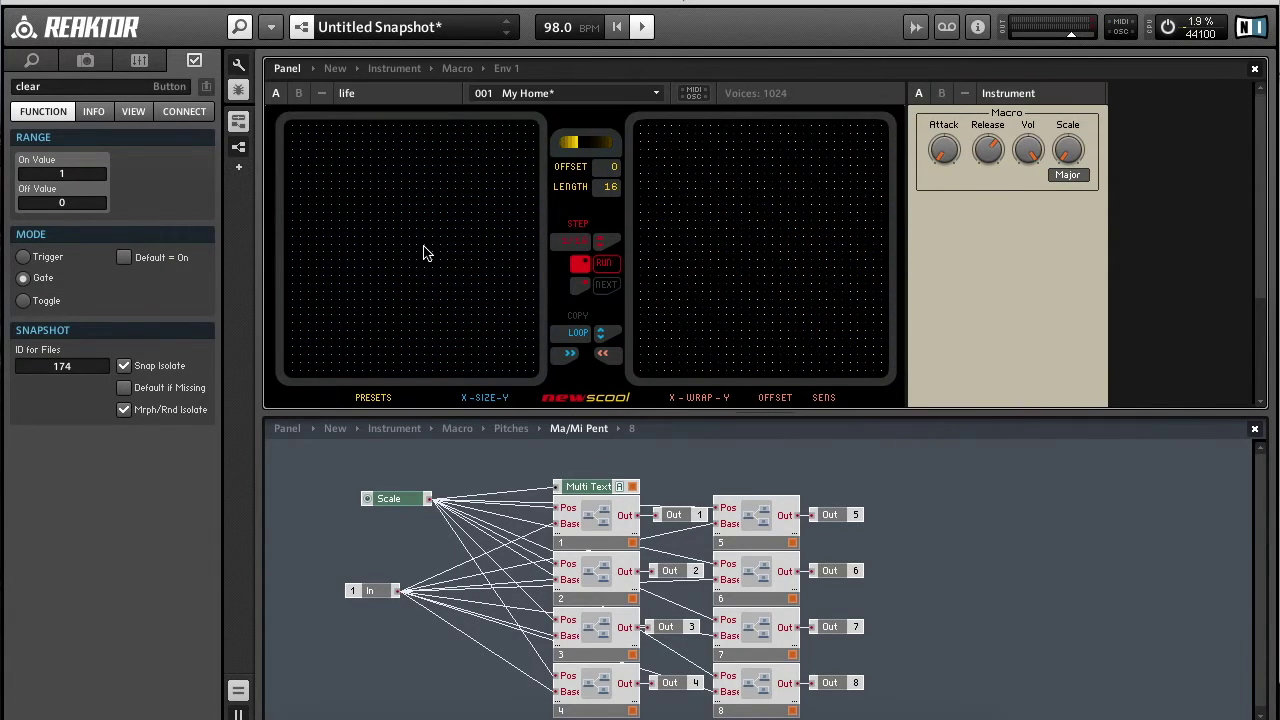
mouse_move(342, 206)
left_mouse_down()
mouse_move(391, 237)
mouse_move(296, 317)
left_mouse_up()
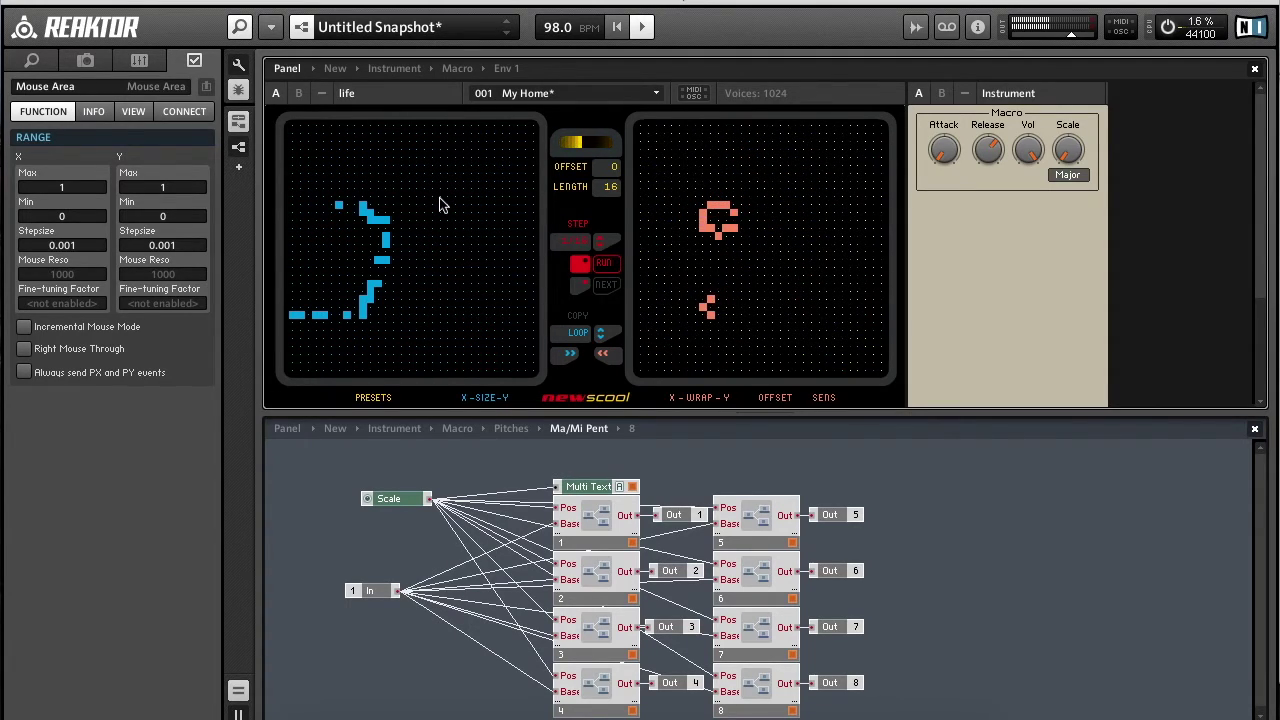
mouse_move(483, 158)
left_mouse_down()
mouse_move(482, 305)
mouse_move(455, 362)
left_mouse_up()
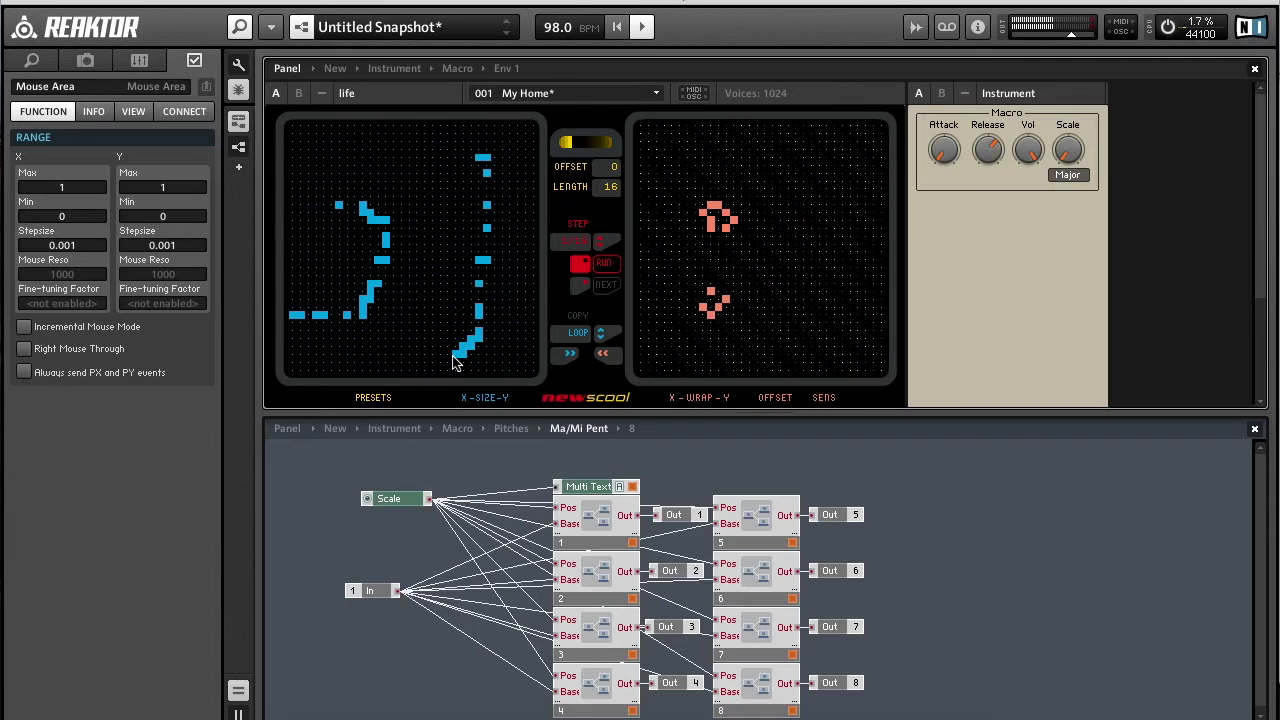
Select the Release and Attack envelope controls.
left_click(995, 170)
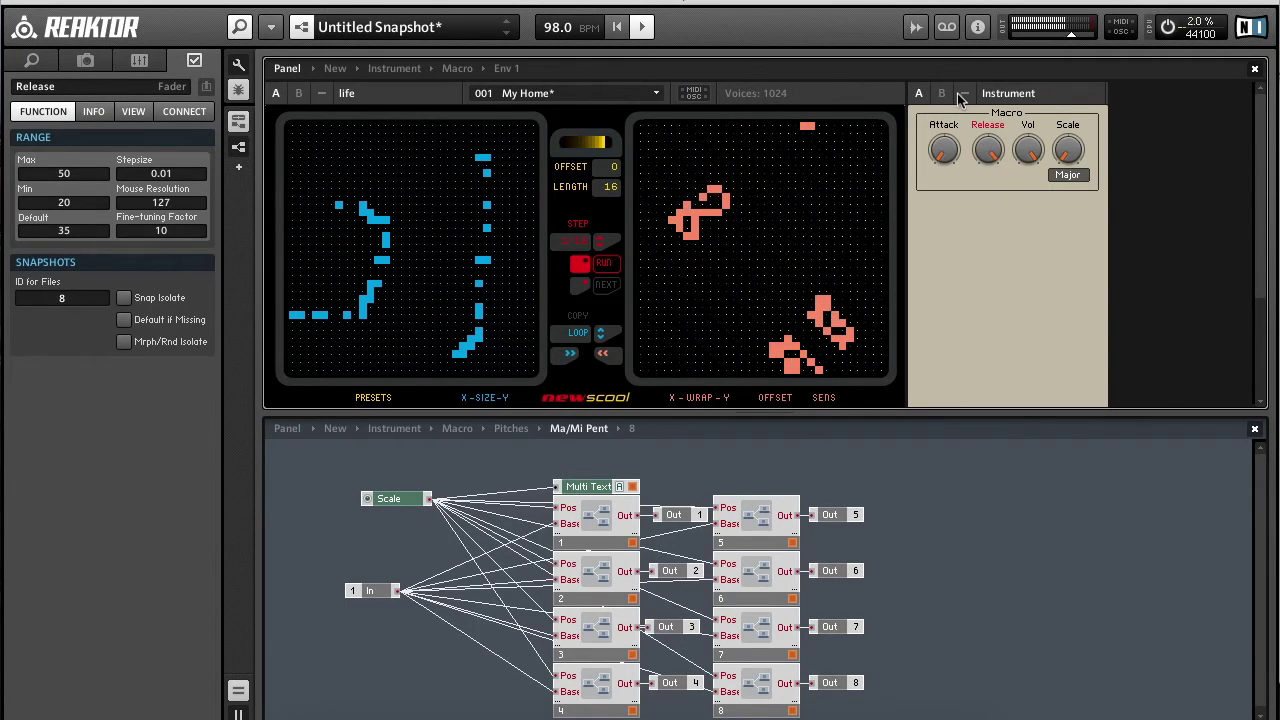
left_click(943, 148)
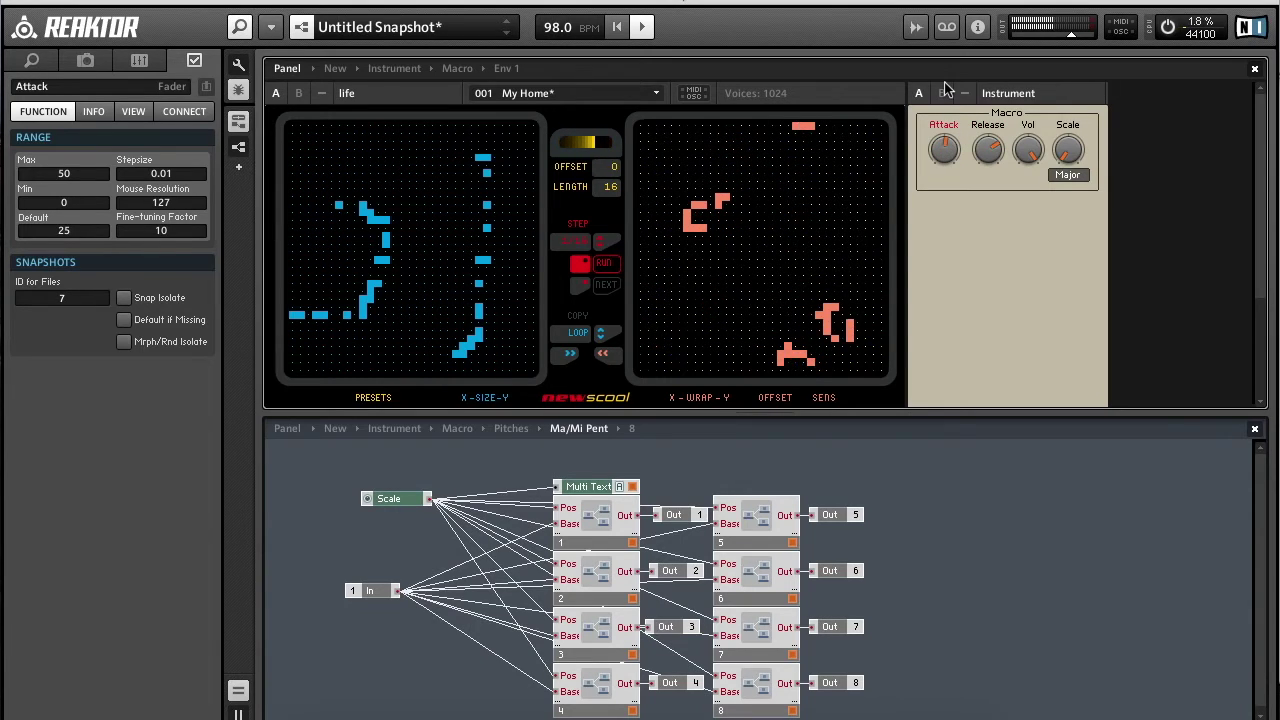
scroll(908, 368, "down", 3)
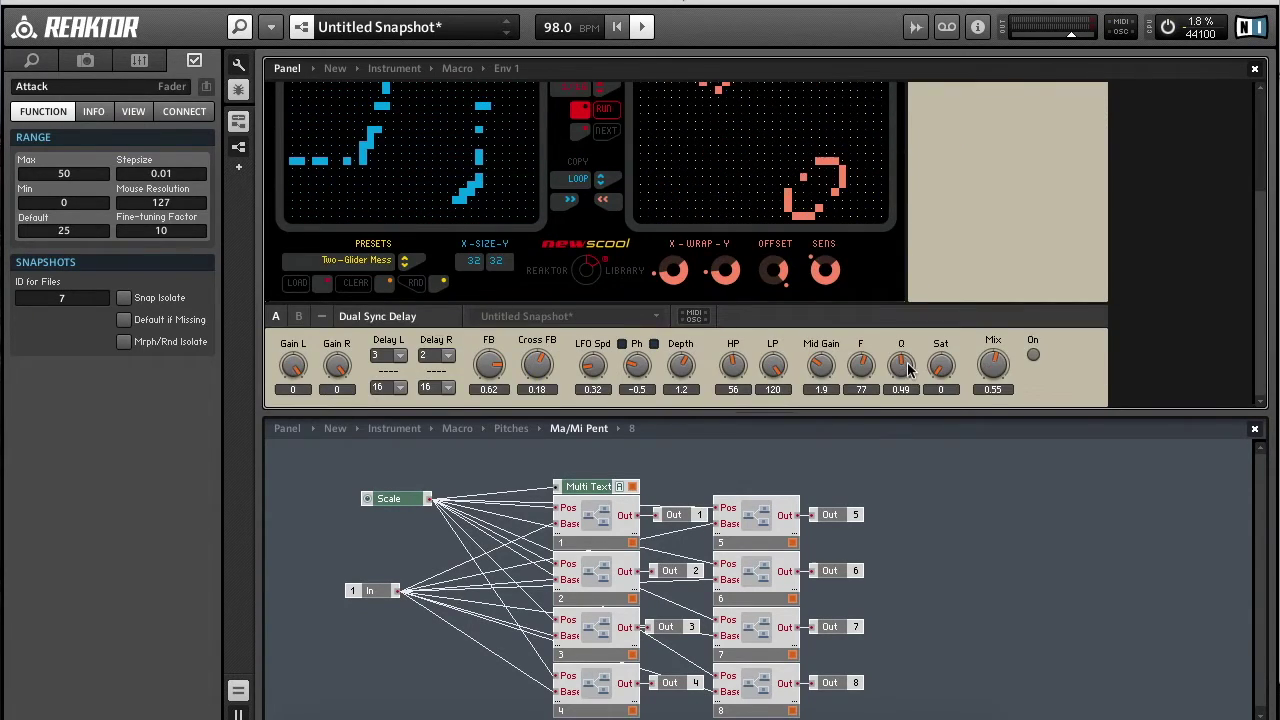
Turn on the Dual Sync Delay, then climb through Pitches and Macro to the Instrument structure.
left_click(1033, 355)
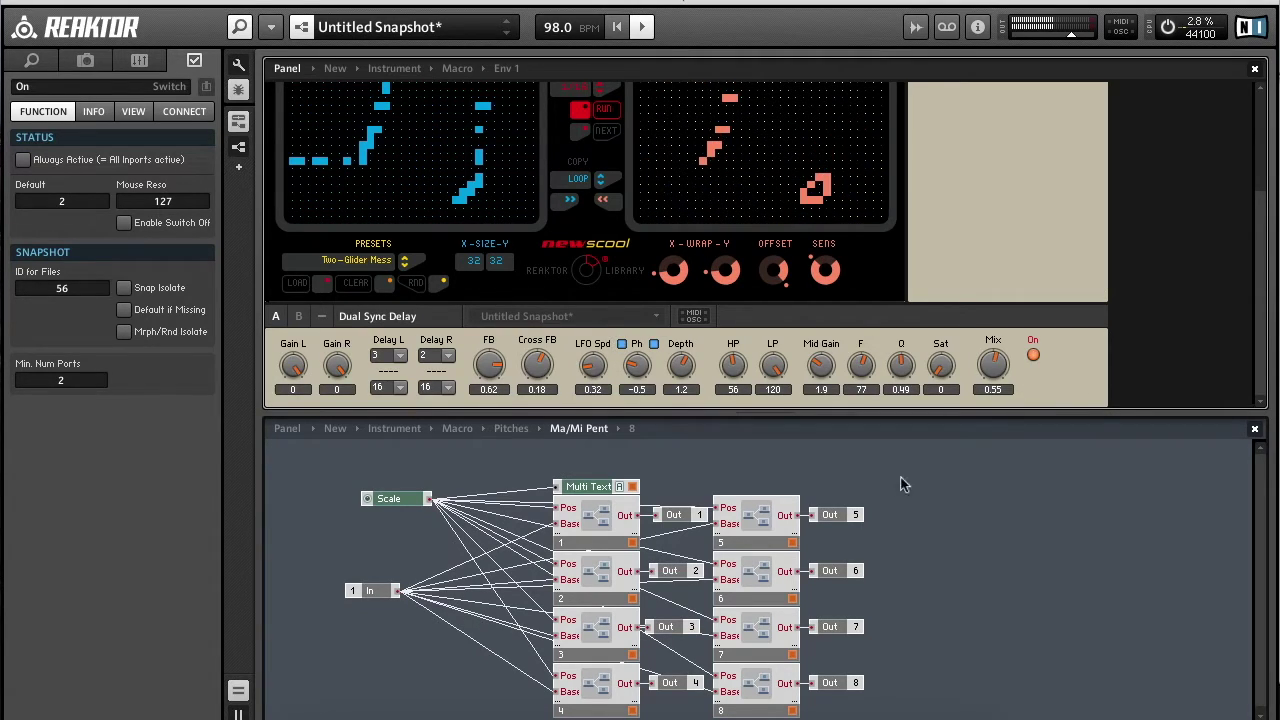
double_click(966, 545)
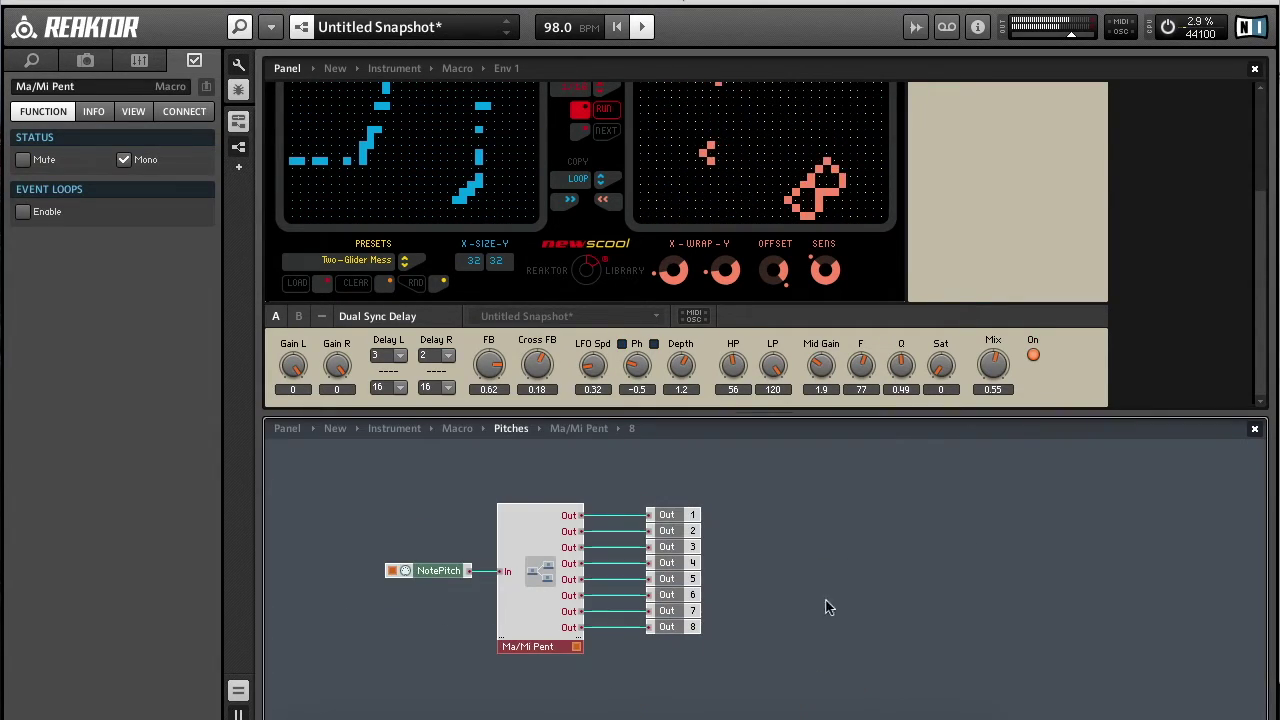
double_click(853, 600)
double_click(696, 528)
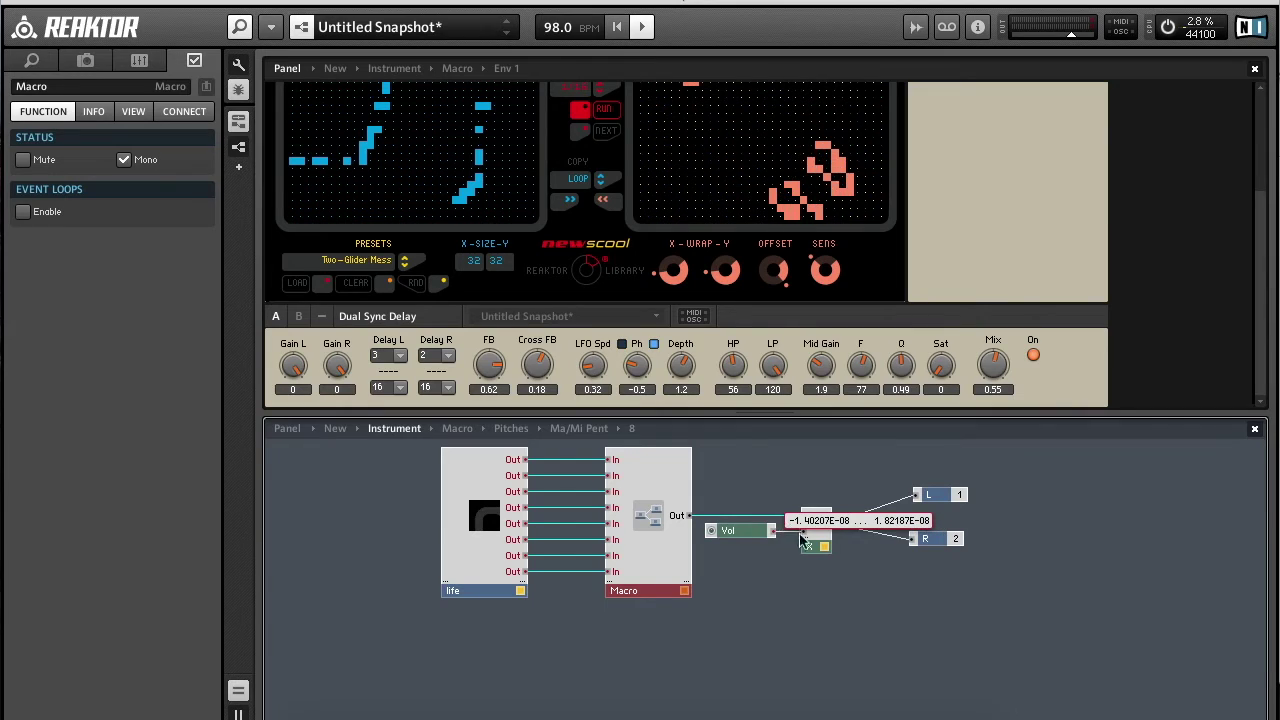
left_click(842, 598)
scroll(994, 229, "up", 3)
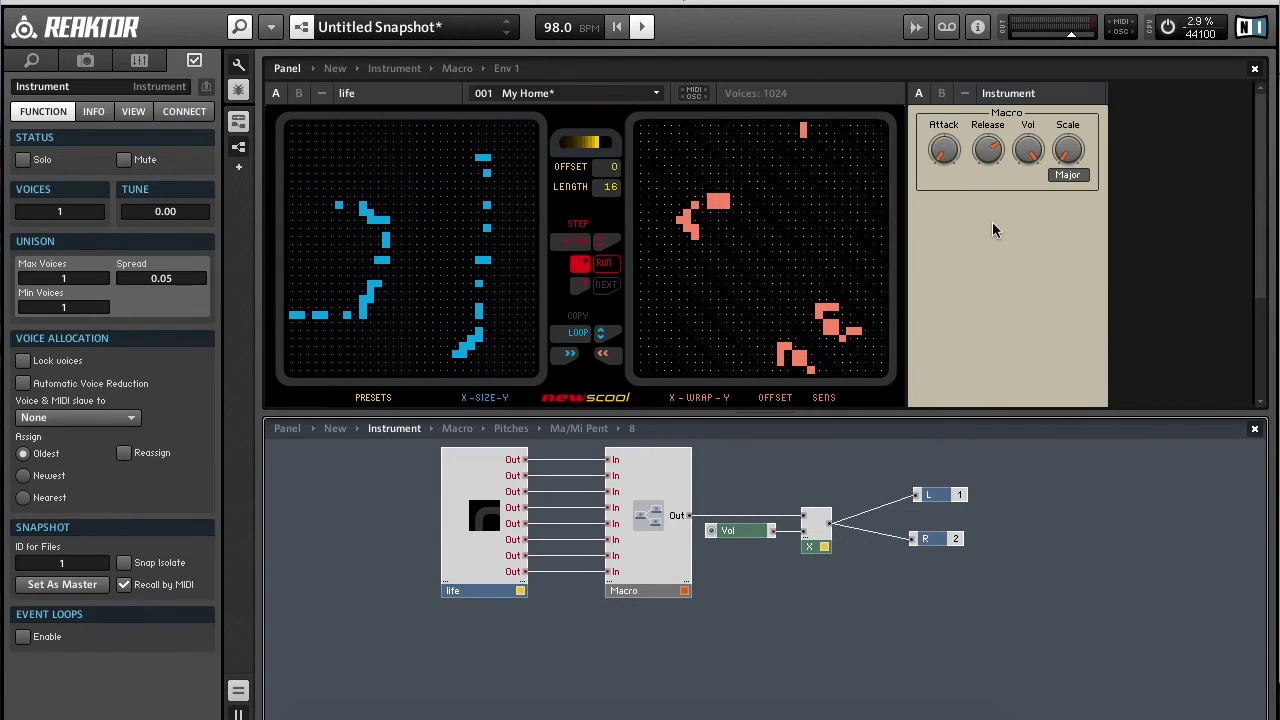